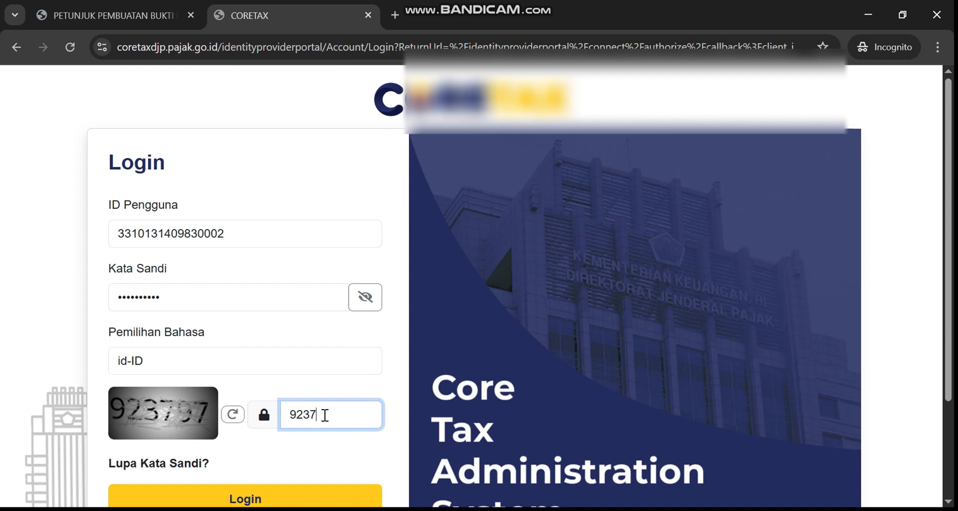
Log in to the tax portal and switch from the main account to the represented taxpayer listed under Wajib Pajak.
click(273, 500)
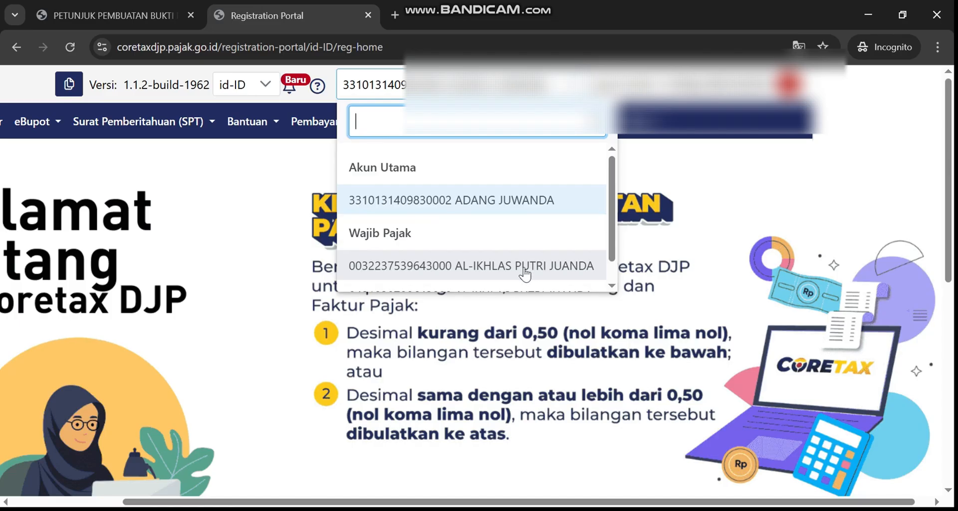
click(523, 267)
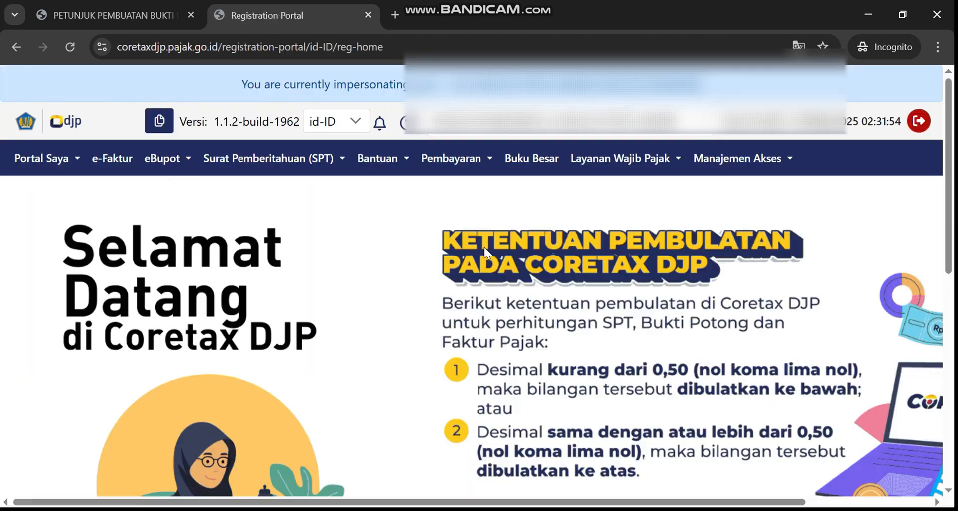
Check the Skenario 2 workflow in the PDF guide, and start a new eBupot BPU slip under BPPU in the portal.
click(114, 15)
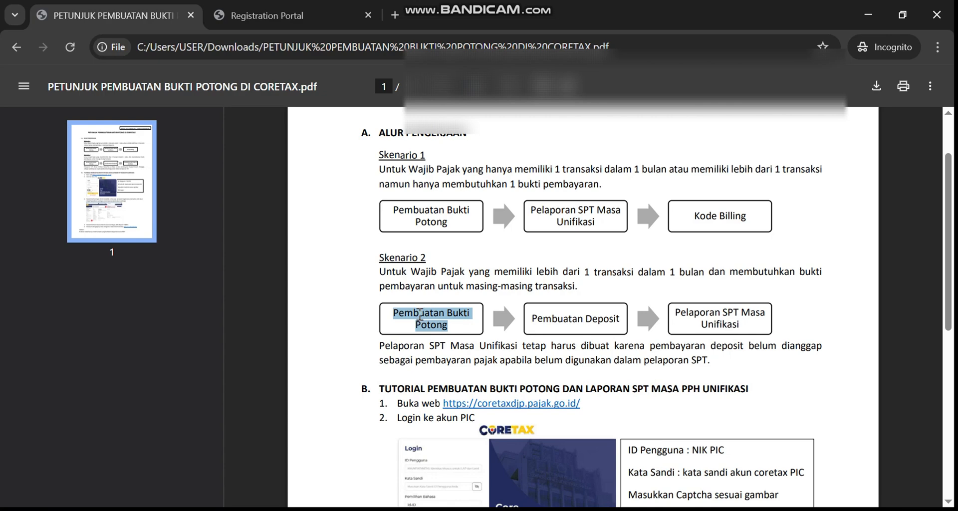
click(293, 19)
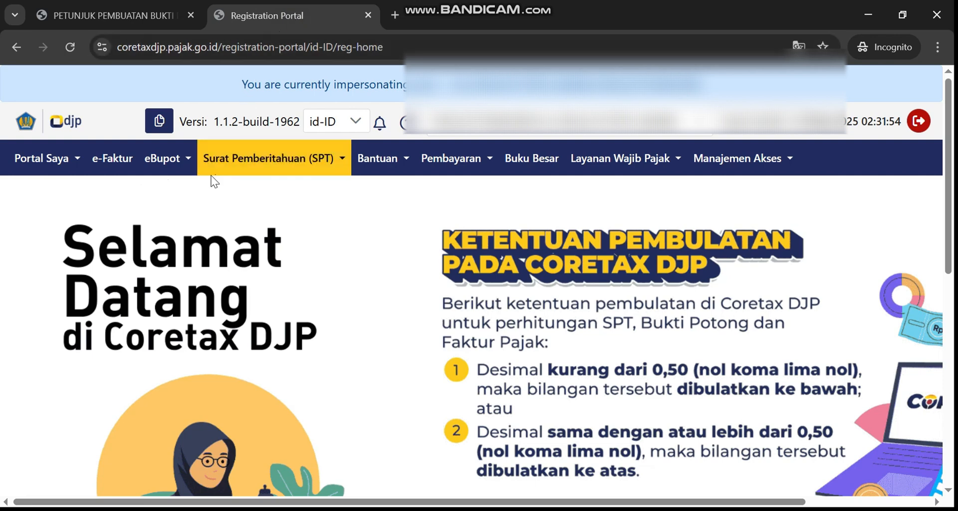
click(183, 153)
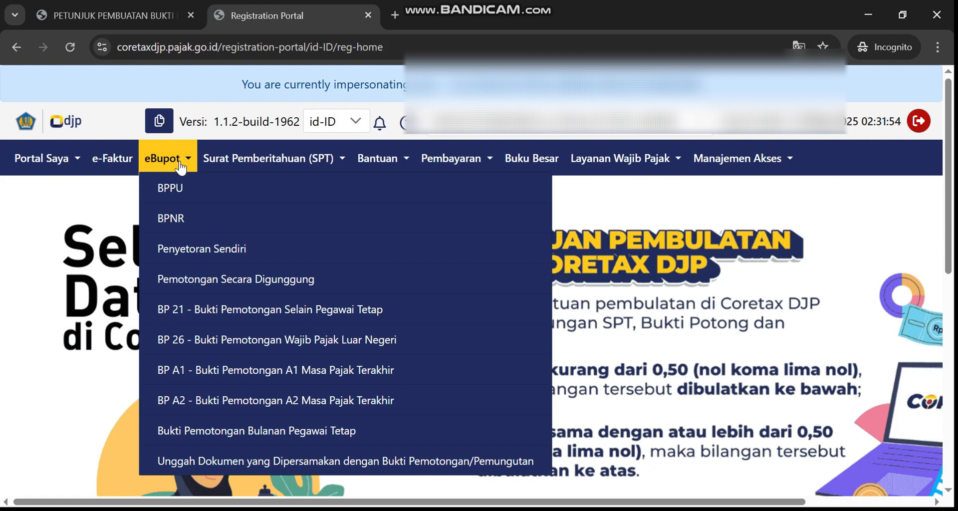
click(232, 188)
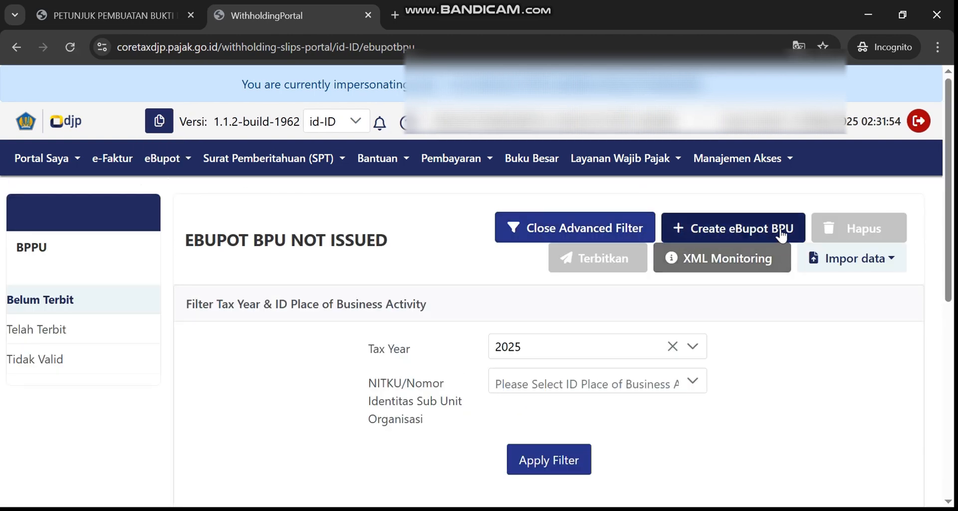
click(733, 222)
Set Masa Pajak to Maret 2025 and the recipient's NPWP to the placeholder 000, accepting the system's substitute TIN.
click(375, 293)
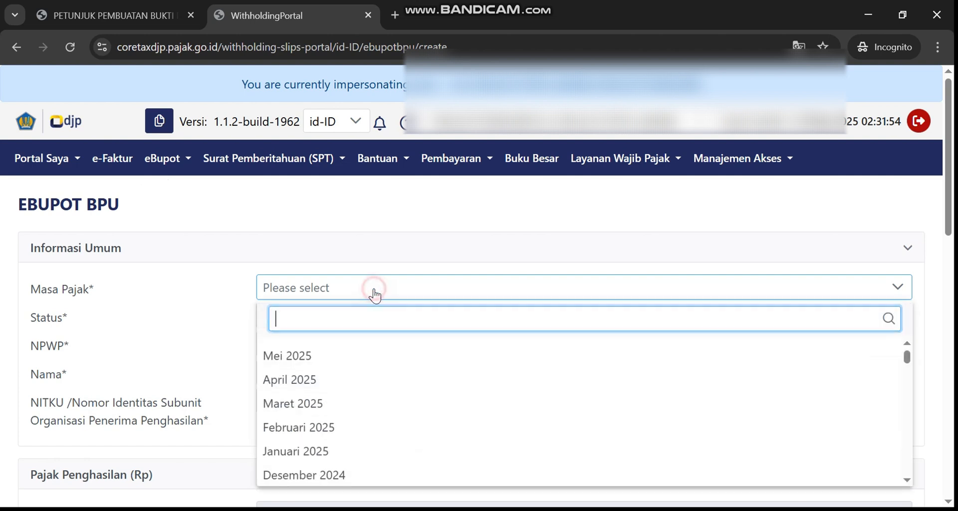
click(323, 409)
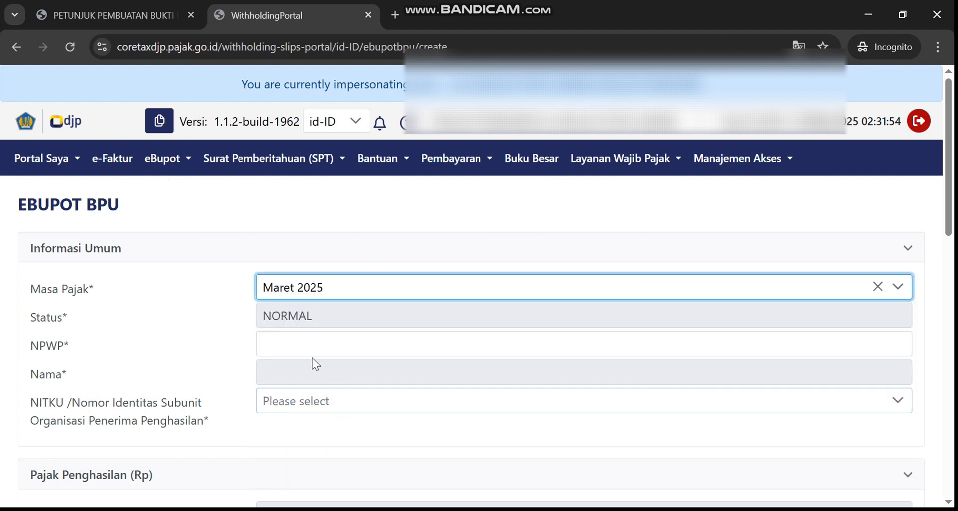
click(311, 344)
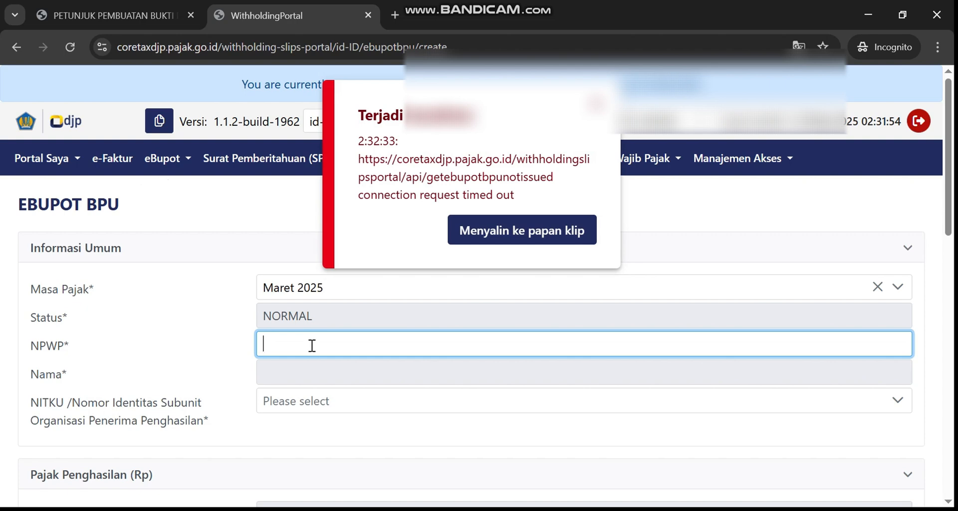
text(000)
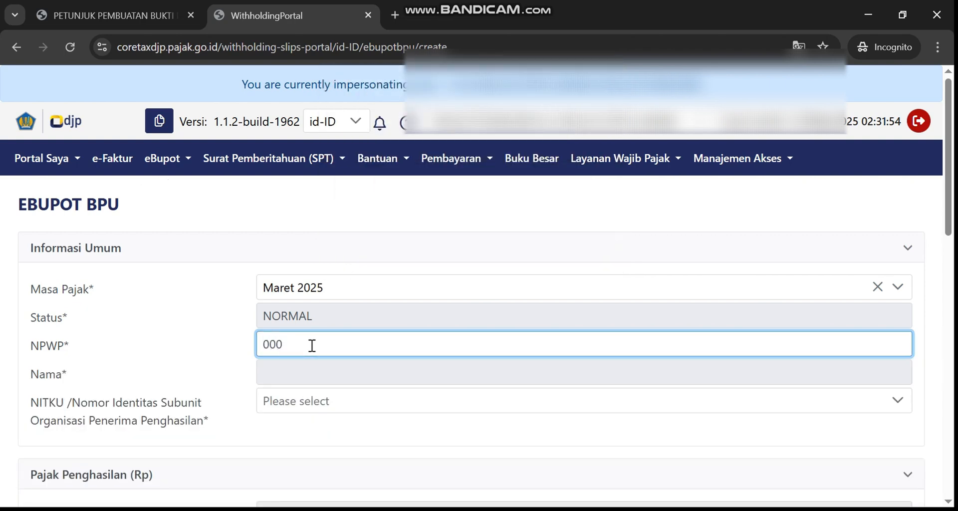
click(399, 310)
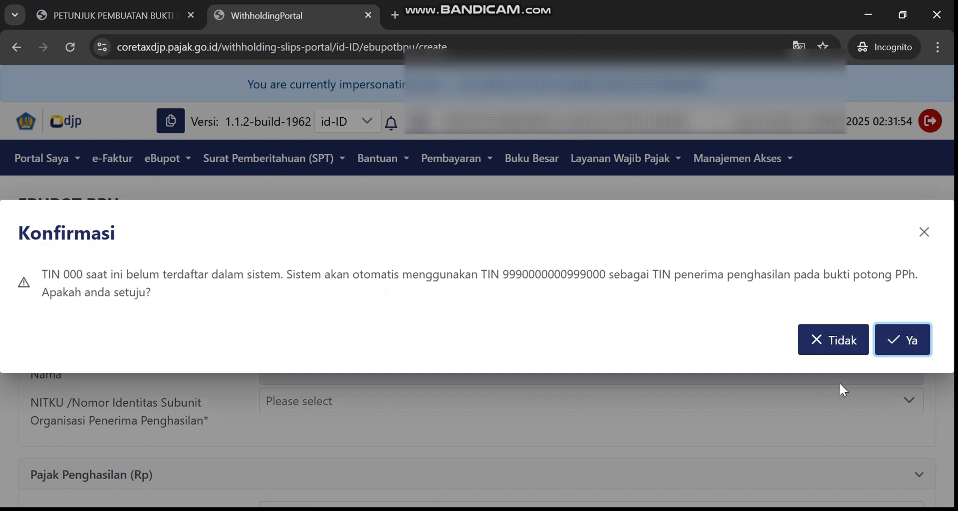
click(902, 340)
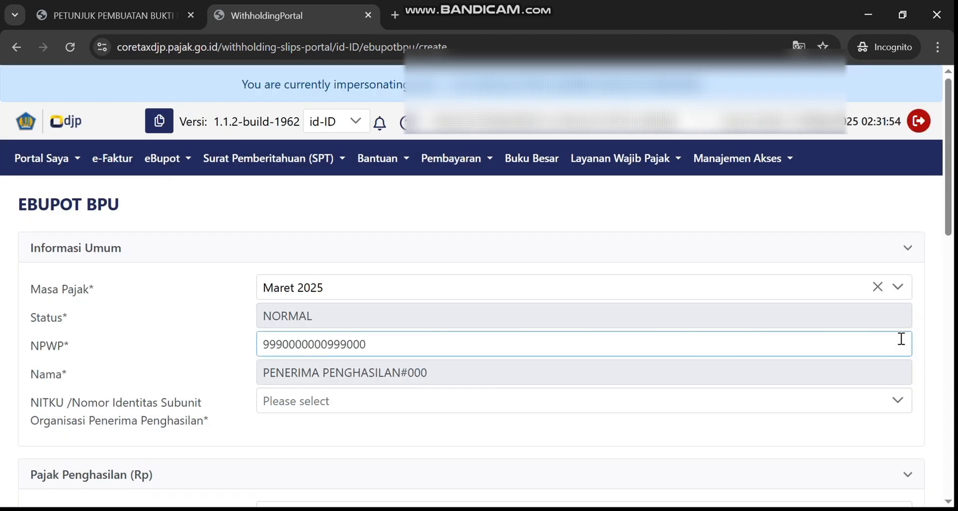
Select the PENERIMA PENGHASILAN entry as the income recipient's NITKU in Informasi Umum.
scroll(409, 355, down, 1)
click(374, 331)
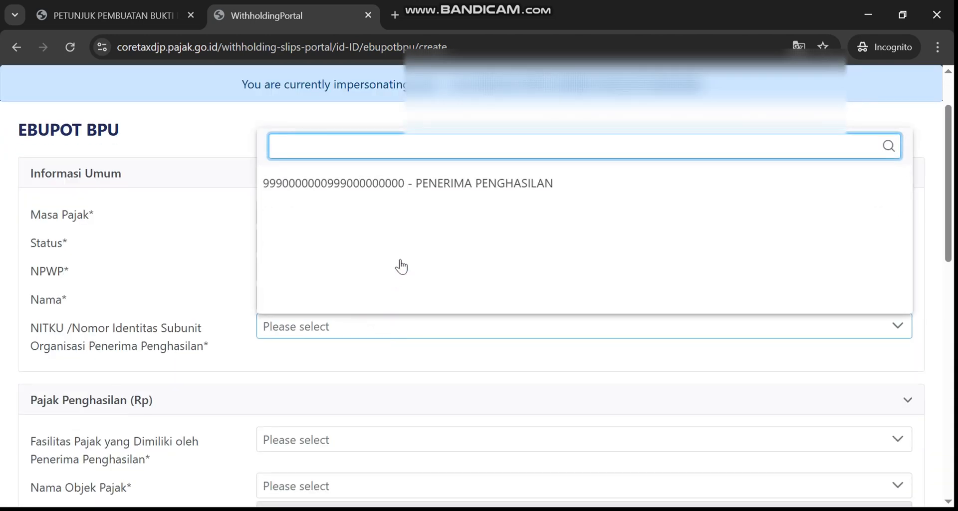
click(432, 184)
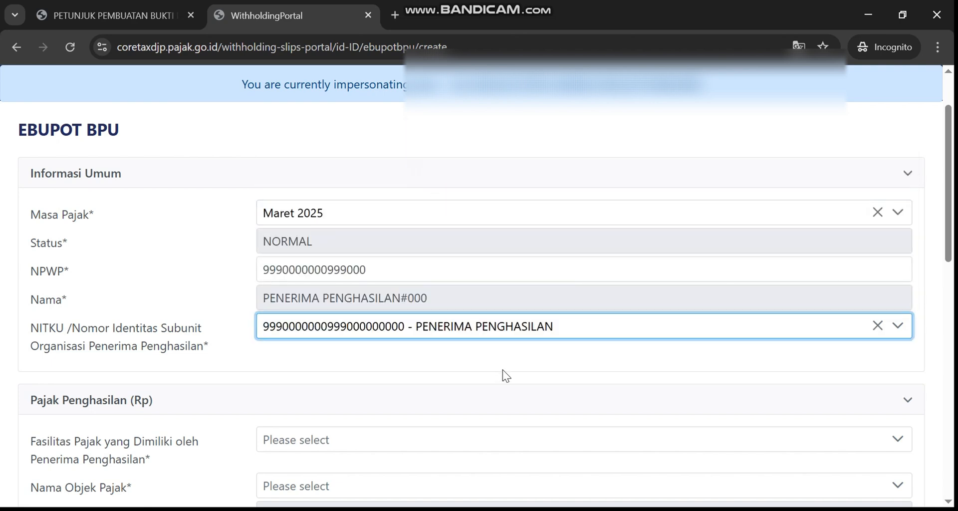
Set the recipient's tax facility to Tanpa Fasilitas and Nama Objek Pajak to Jasa Katering Atau Tata Boga.
scroll(503, 382, down, 2)
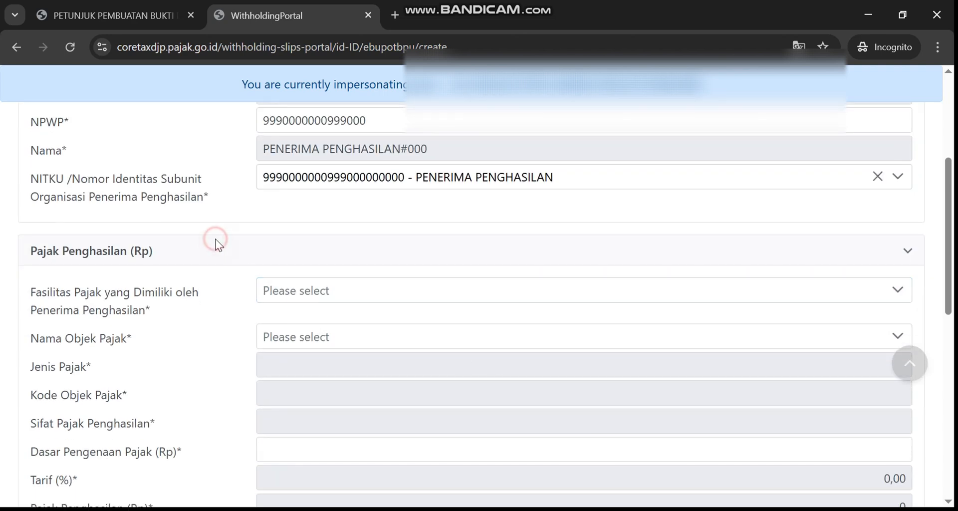
scroll(215, 245, down, 1)
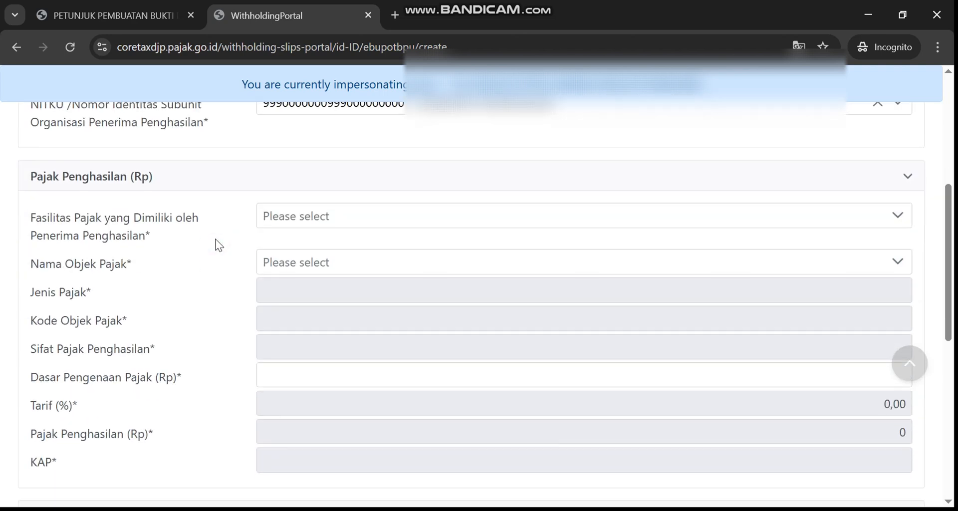
click(398, 219)
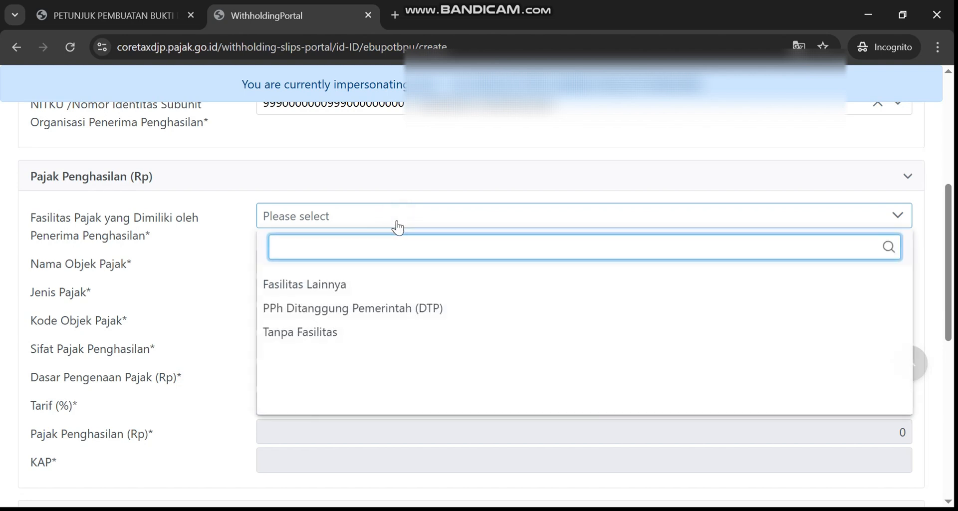
click(328, 342)
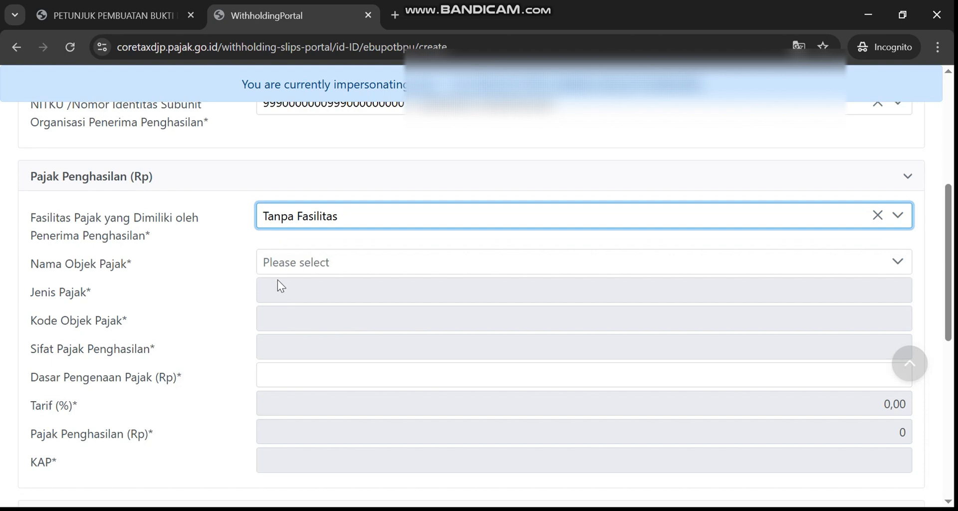
click(280, 264)
text(kater)
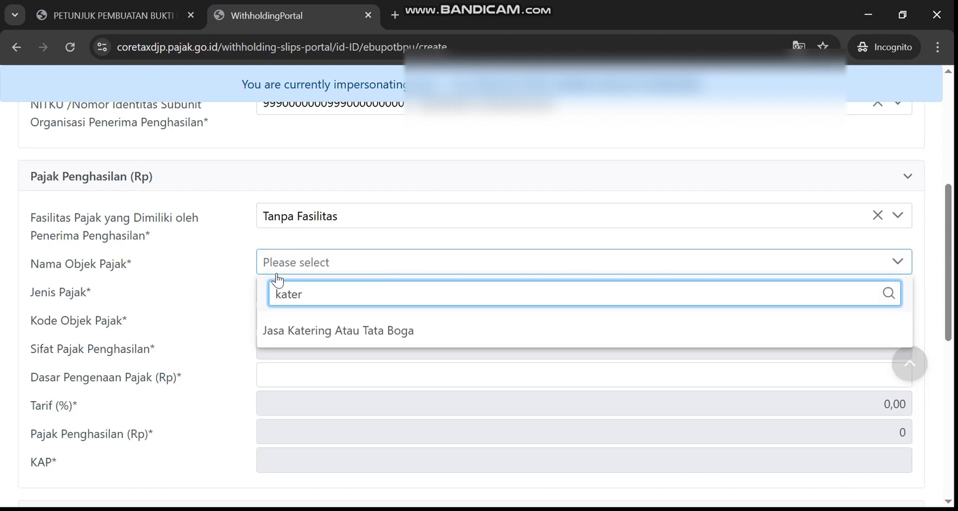
click(301, 332)
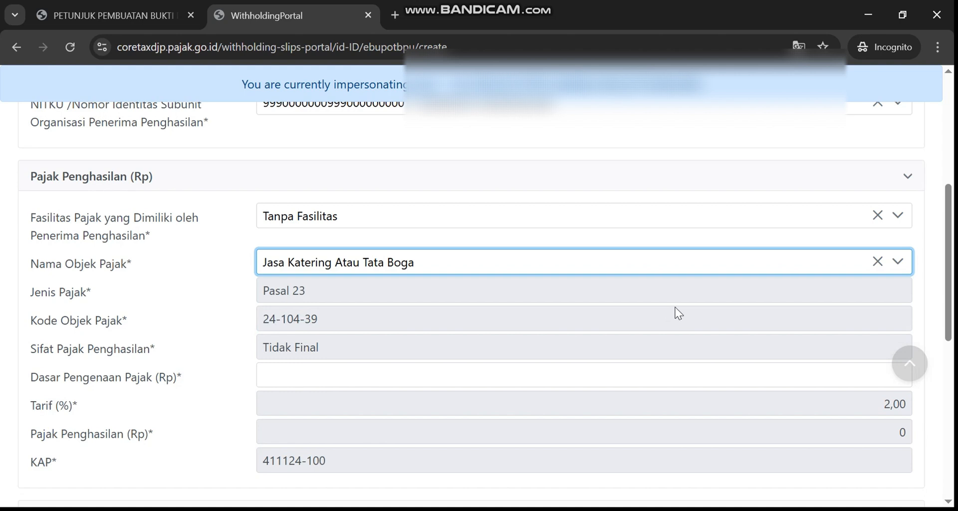
Set Dasar Pengenaan Pajak for the catering service to Rp 200.000.
scroll(674, 312, down, 1)
click(820, 293)
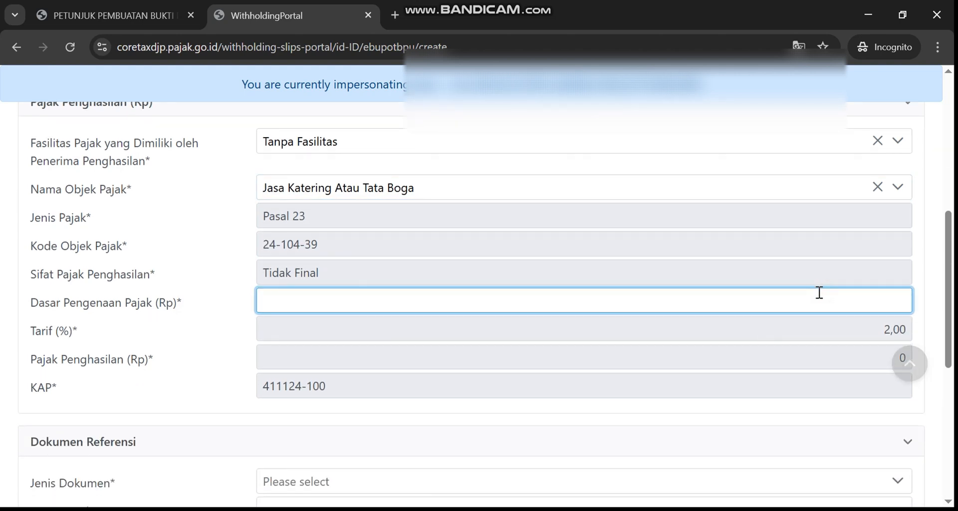
text(200.000)
click(821, 262)
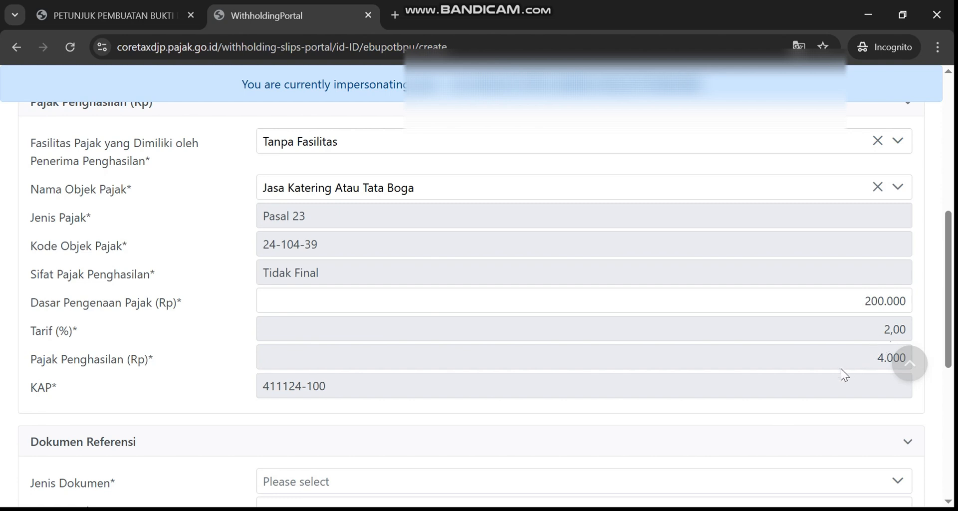
Set the reference document's Jenis Dokumen to Bukti Pembayaran and its Nomor Dokumen to "-".
scroll(841, 369, down, 5)
click(310, 274)
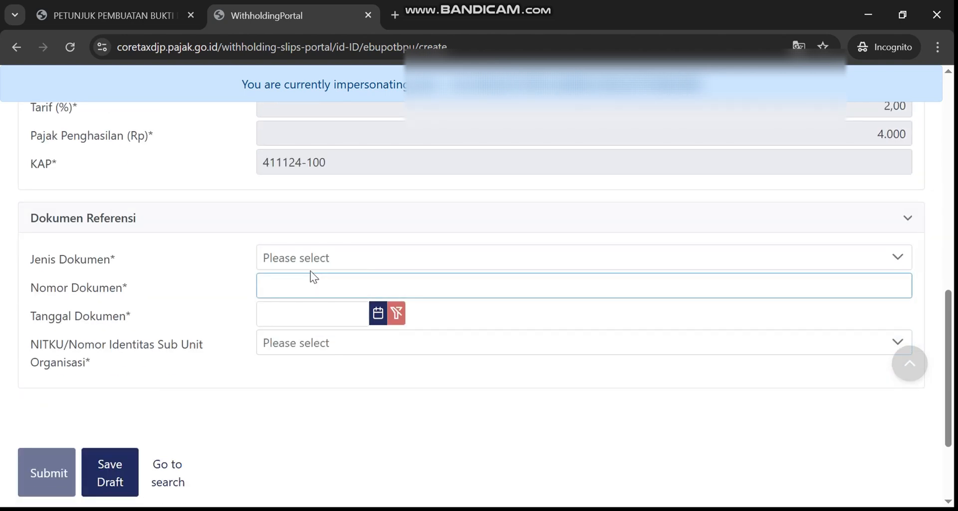
click(312, 266)
click(314, 263)
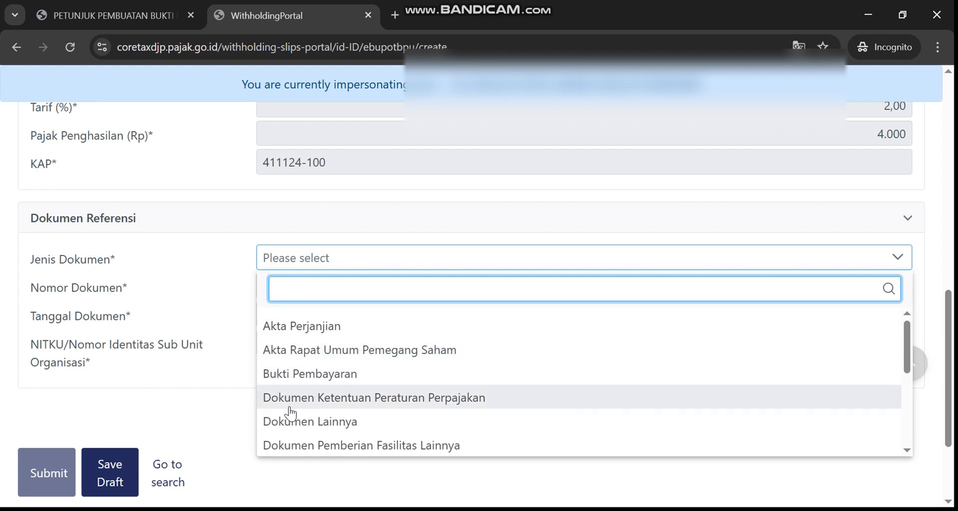
click(309, 375)
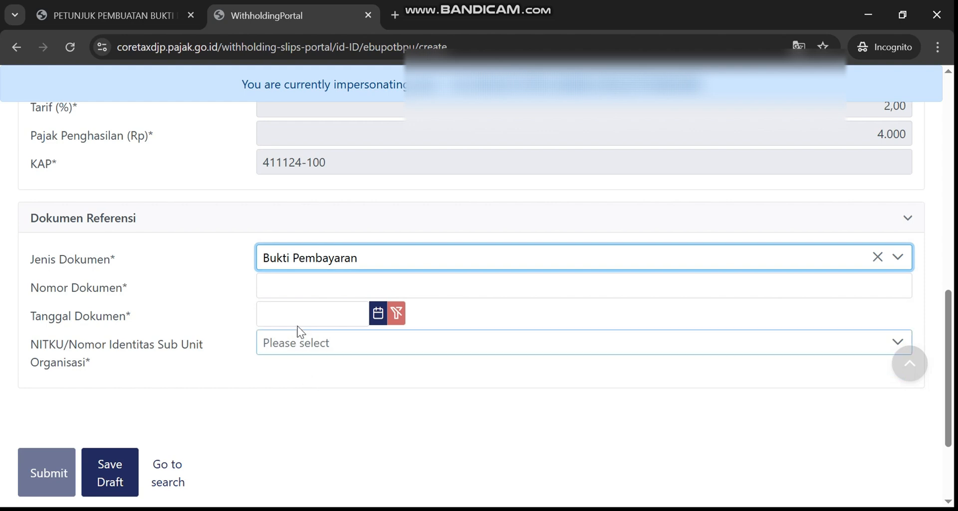
click(296, 285)
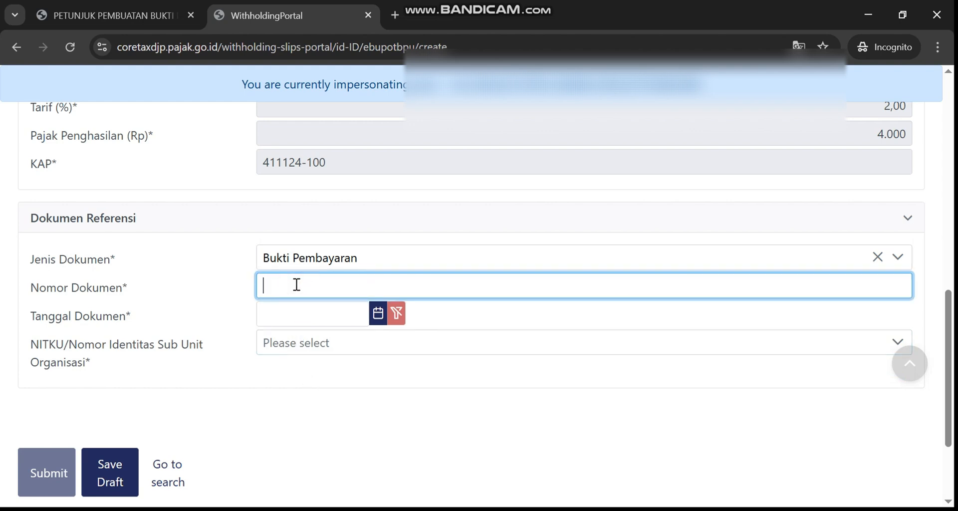
text(-)
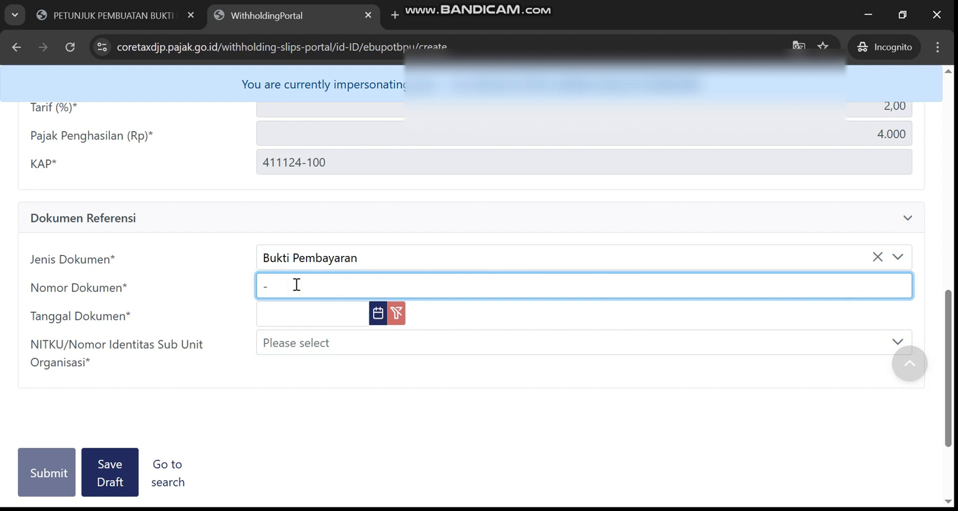
Set Tanggal Dokumen to 01-03-2025 and select the withholding taxpayer's own NITKU for the reference document.
click(321, 317)
click(282, 89)
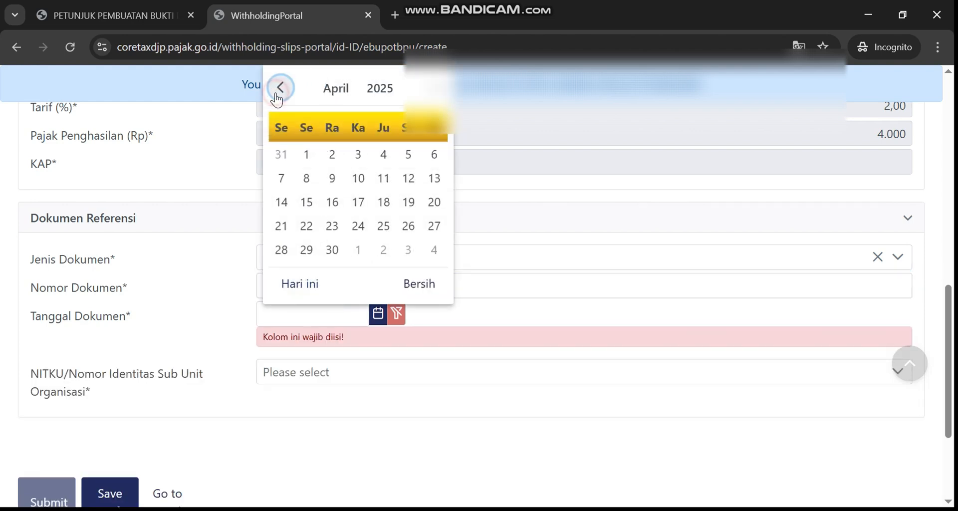
click(281, 89)
click(407, 155)
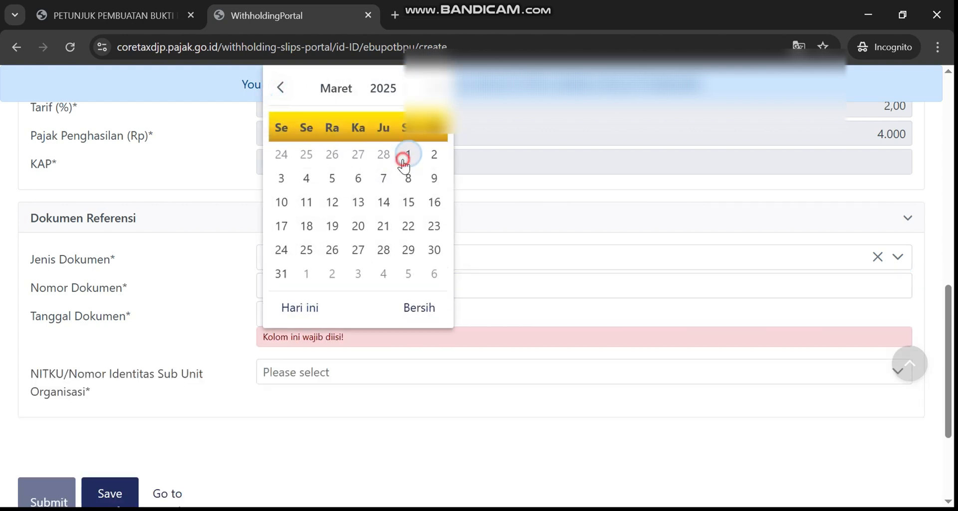
click(329, 343)
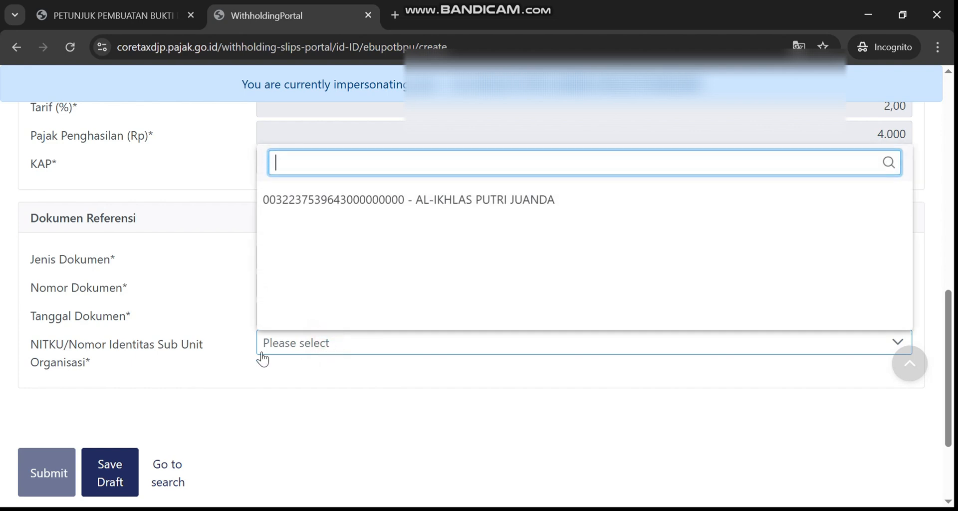
click(356, 203)
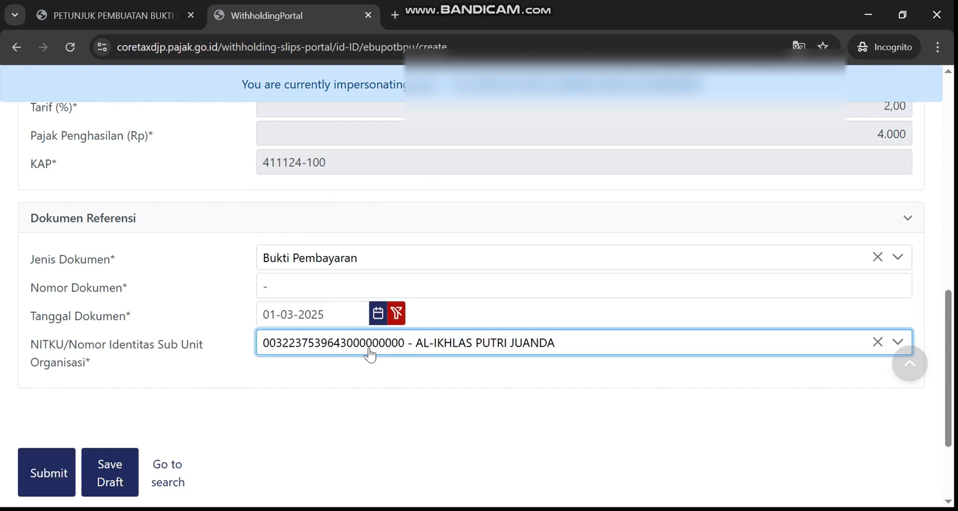
Review the available Jenis Dokumen options for the reference document, keeping Bukti Pembayaran selected.
click(336, 257)
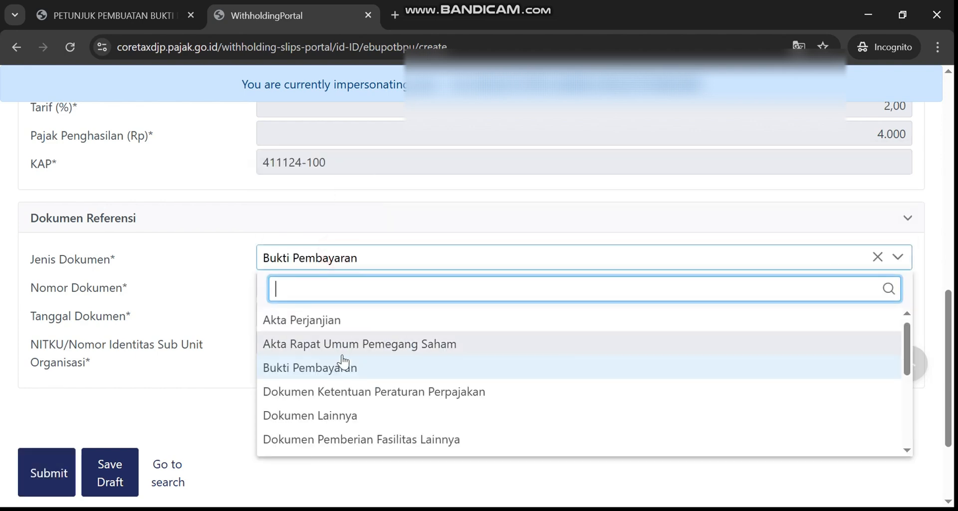
scroll(352, 421, down, 2)
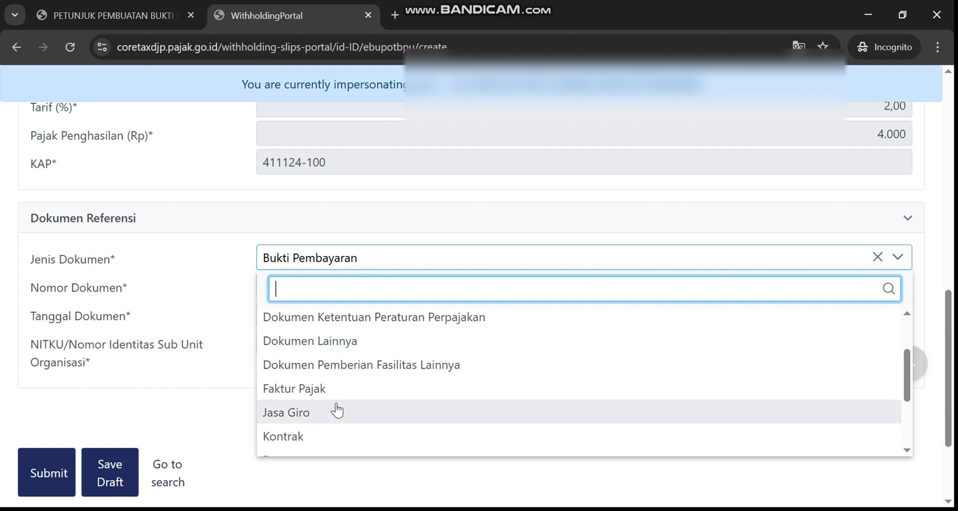
scroll(331, 394, down, 2)
scroll(323, 372, up, 3)
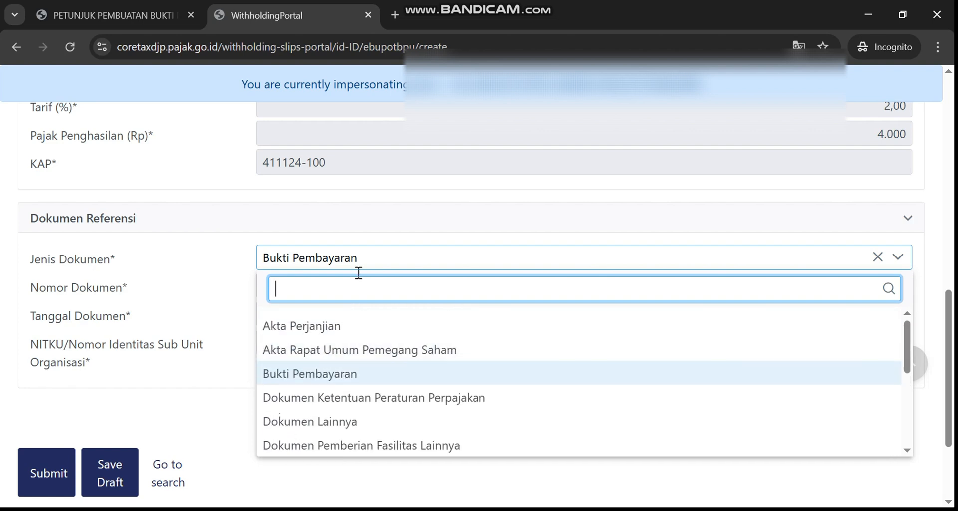
click(413, 216)
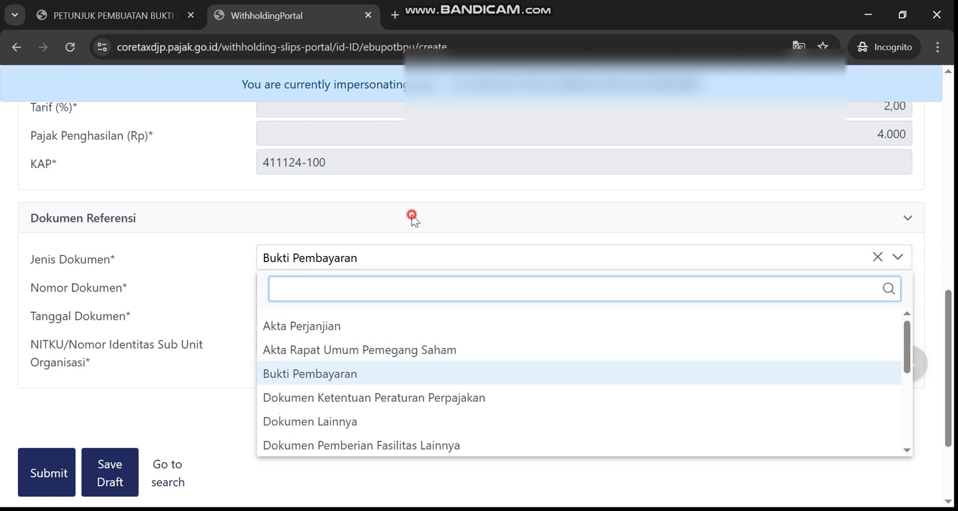
Submit the completed withholding slip and check its Pajak Penghasilan amount in the list of unissued slips.
click(45, 474)
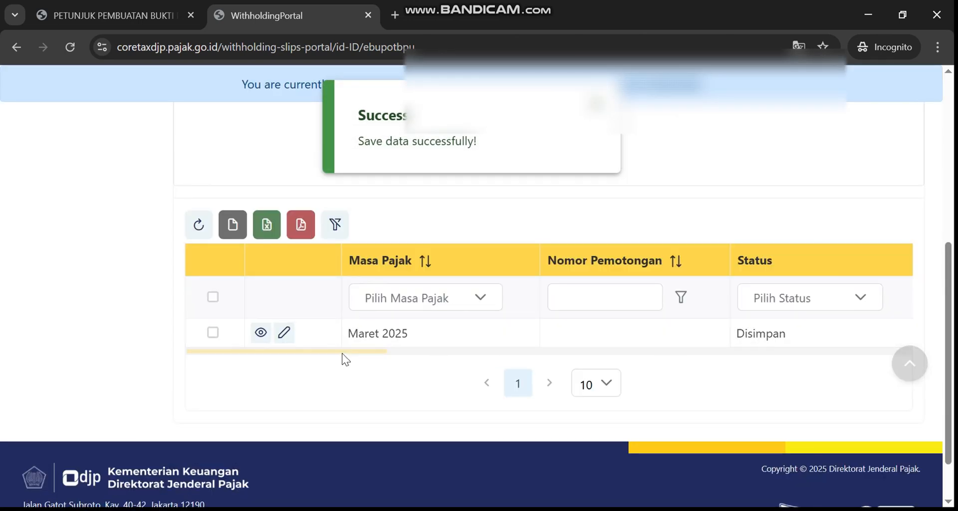
drag(343, 352, 830, 348)
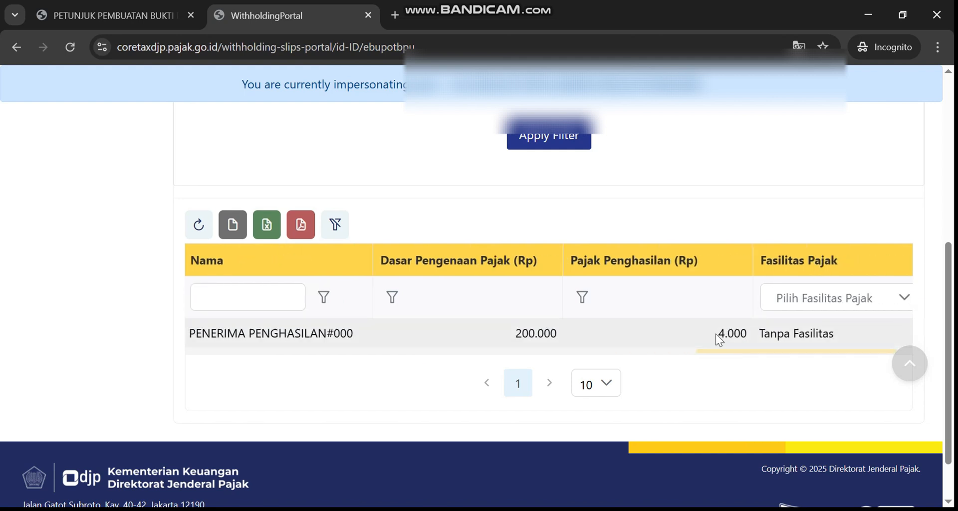
drag(717, 334, 748, 333)
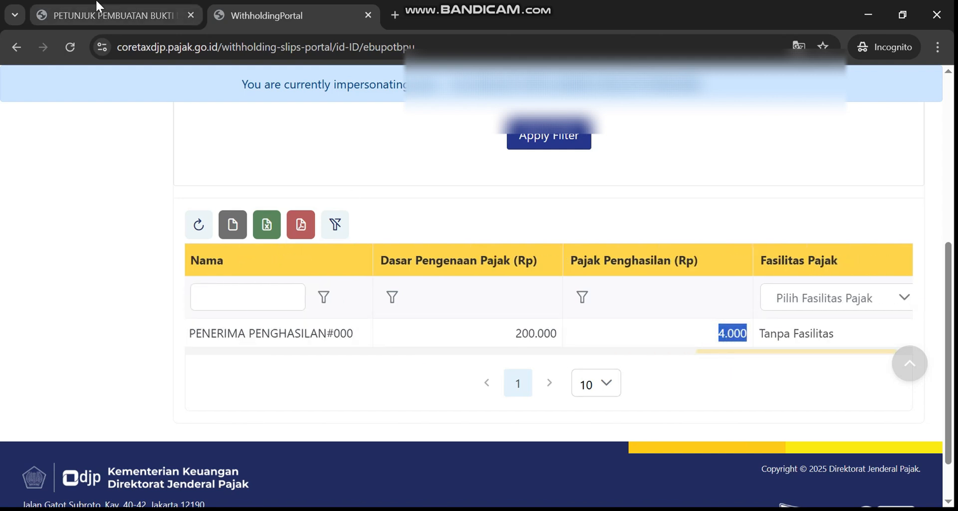
Review the Skenario 2 workflow in the withholding slip PDF guide and the payment services available in Coretax.
click(66, 20)
drag(404, 314, 475, 316)
drag(563, 319, 603, 321)
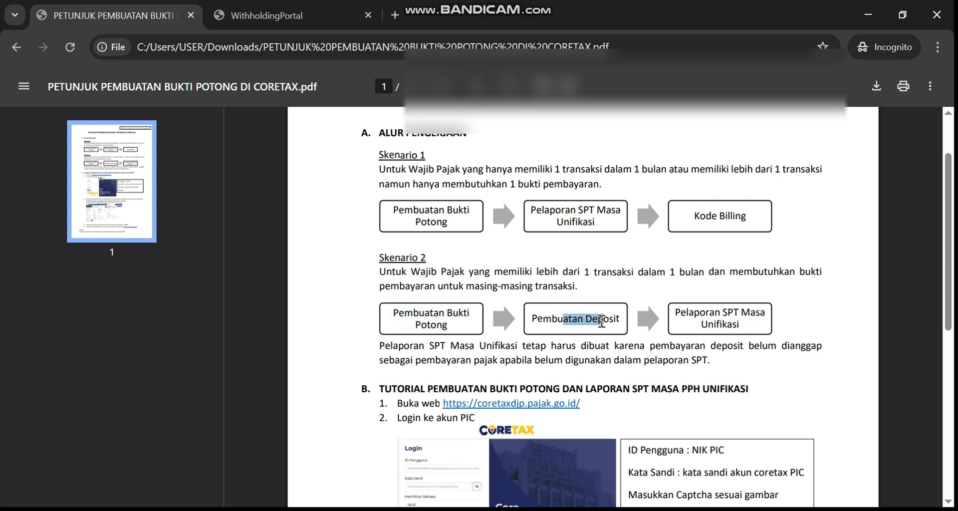
click(294, 16)
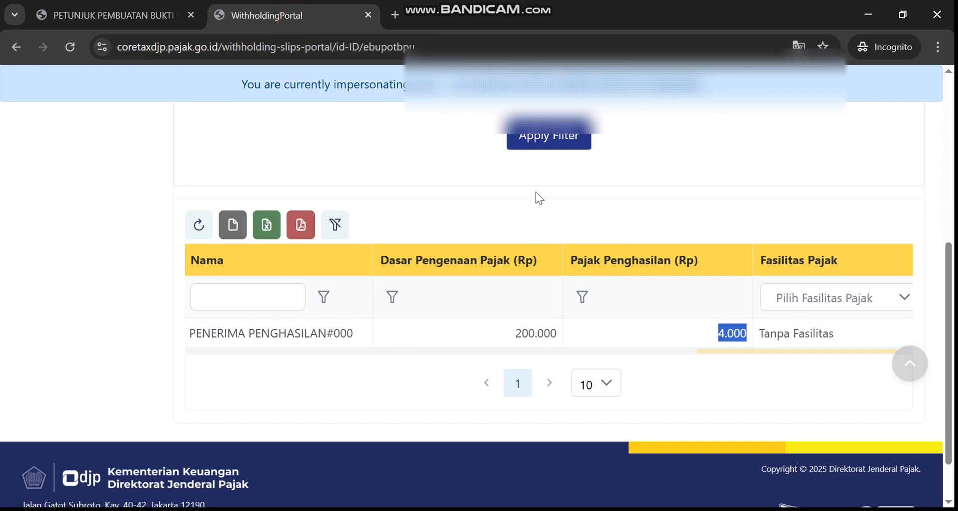
scroll(560, 247, up, 6)
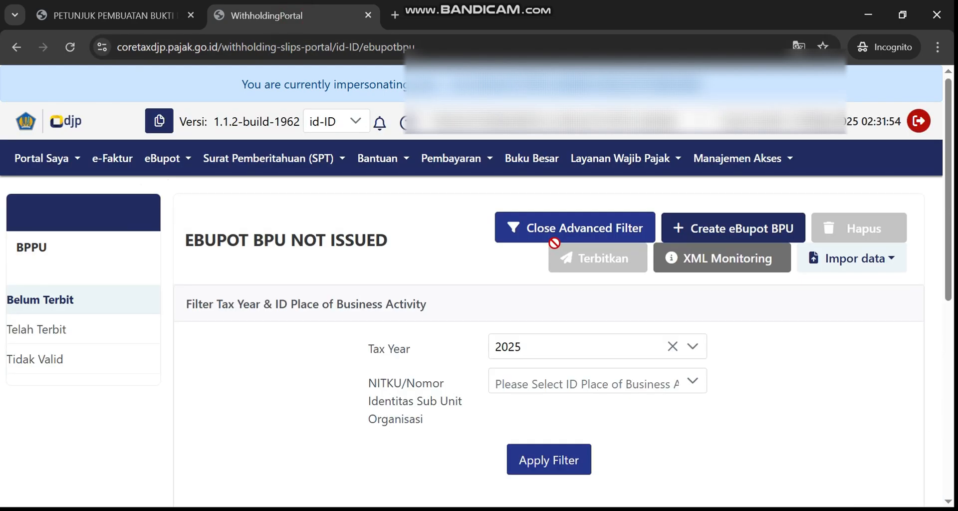
click(468, 169)
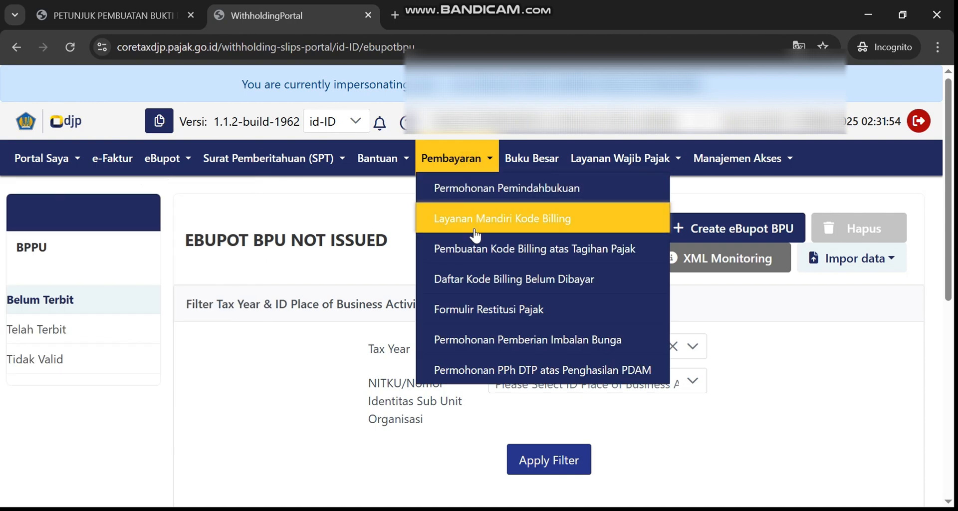
click(83, 18)
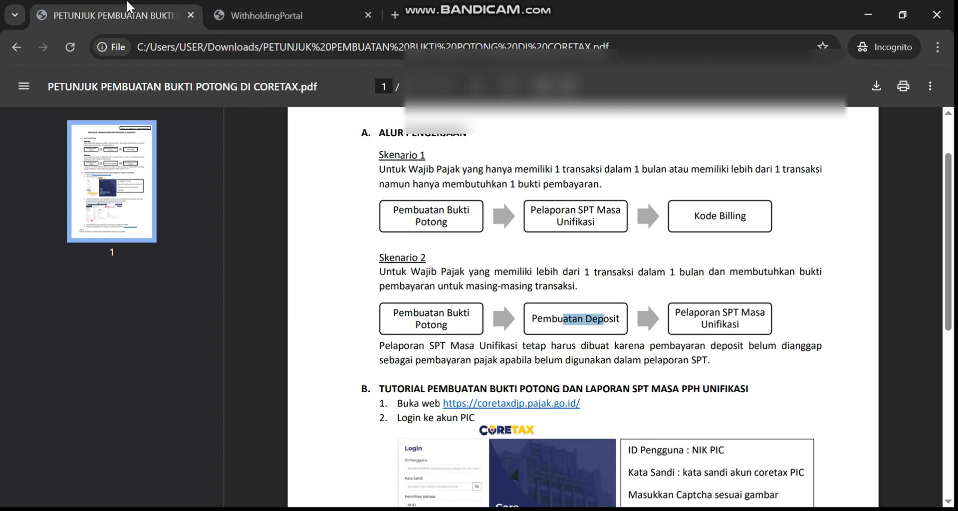
click(303, 7)
click(284, 385)
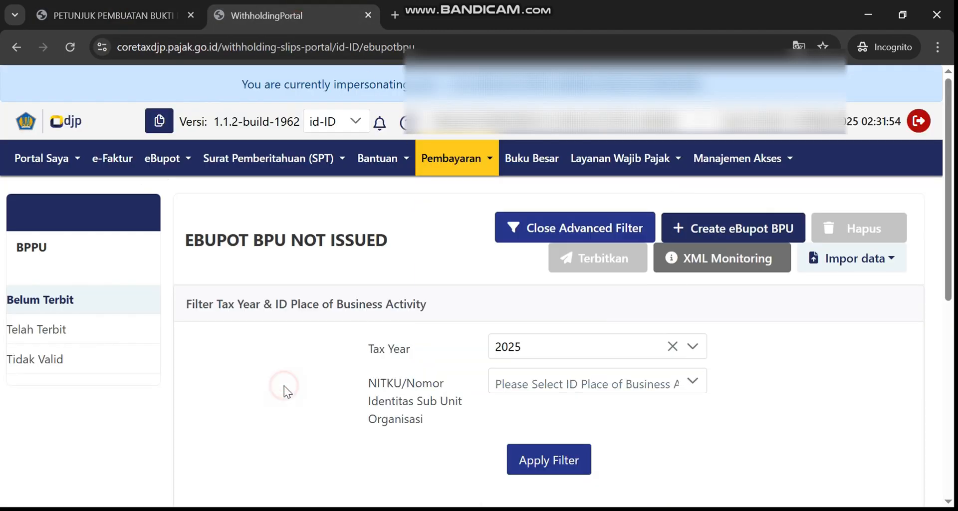
Check the status of the saved Maret 2025 slip, select it and start issuing it.
scroll(302, 357, down, 4)
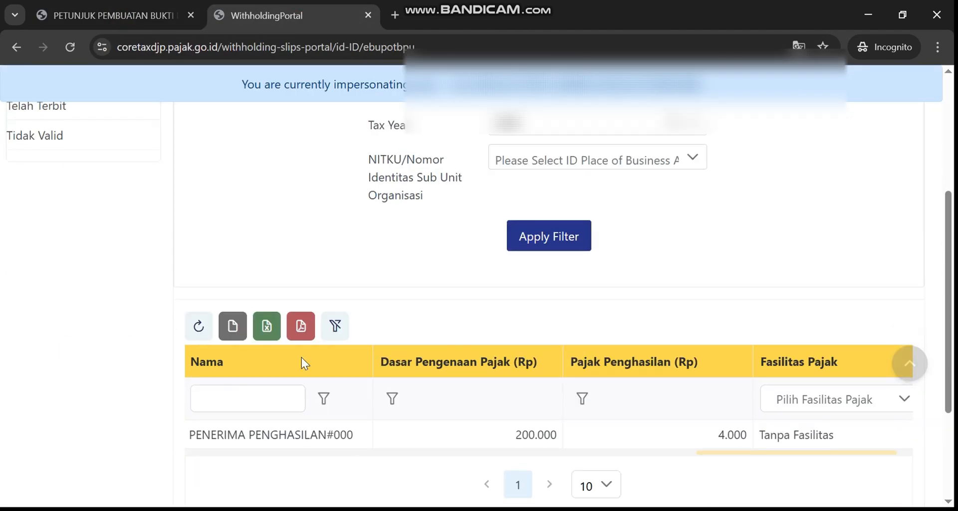
click(313, 452)
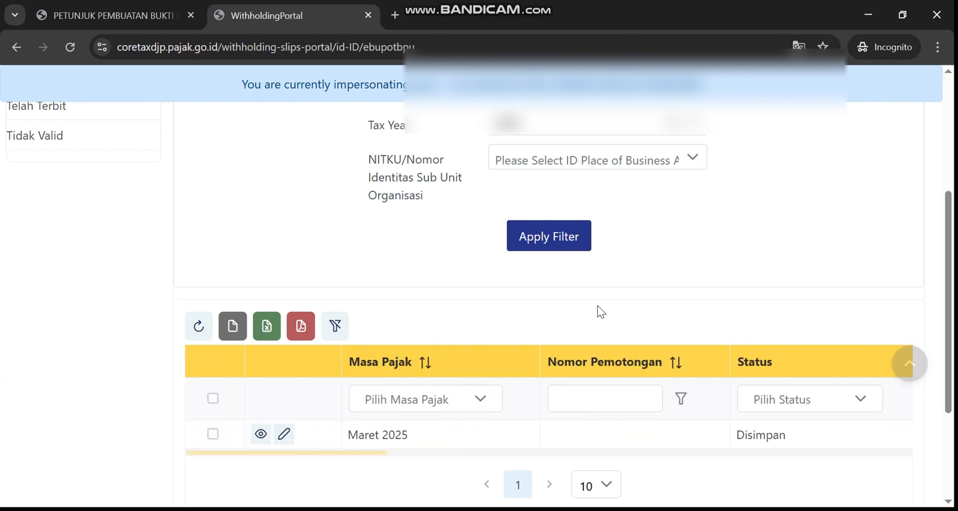
scroll(597, 312, up, 4)
scroll(599, 290, down, 4)
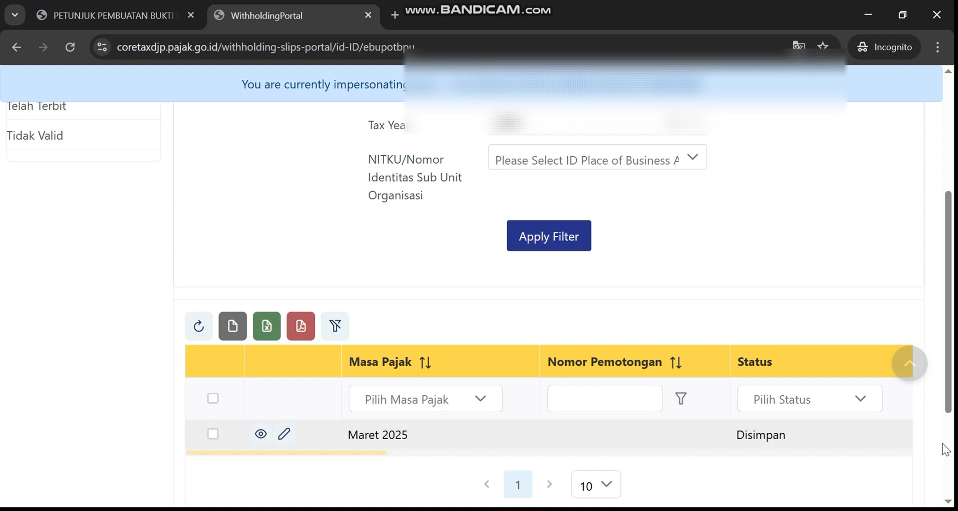
drag(738, 435, 788, 443)
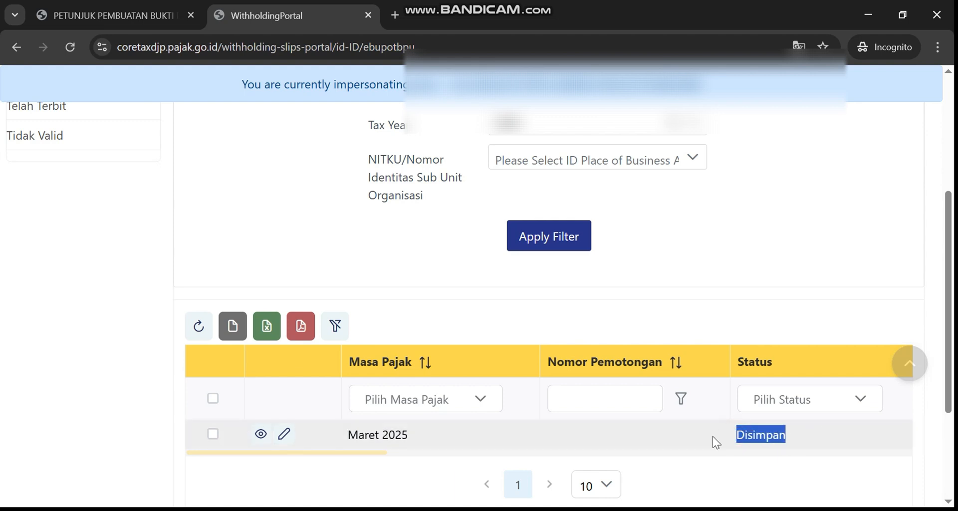
click(213, 435)
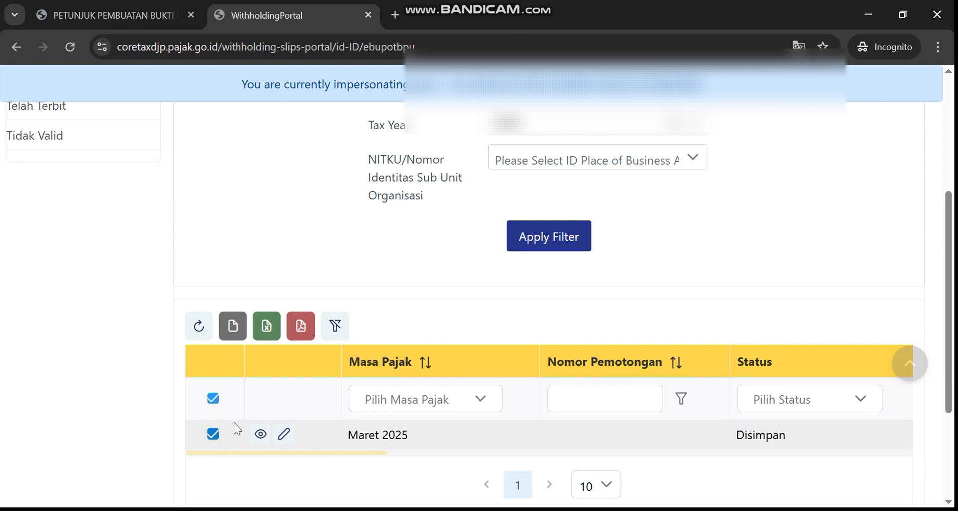
scroll(801, 273, up, 3)
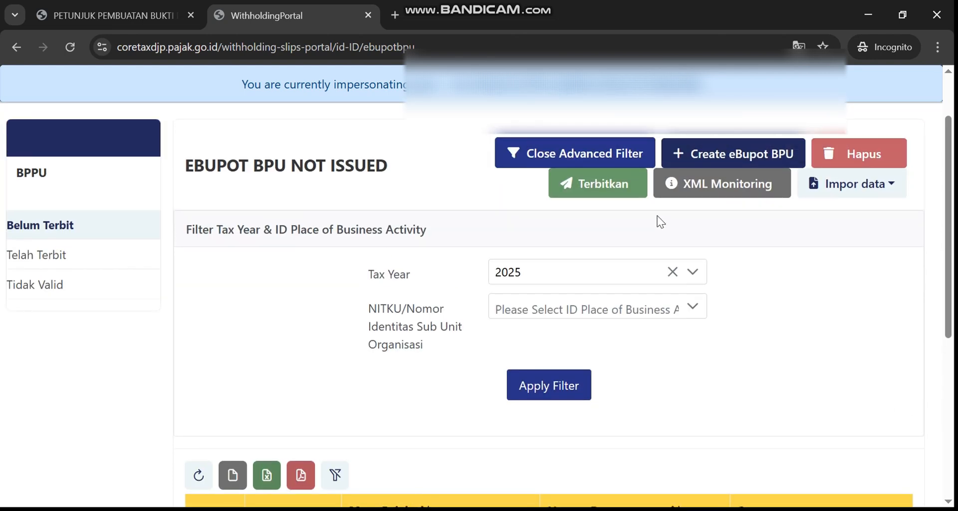
click(603, 190)
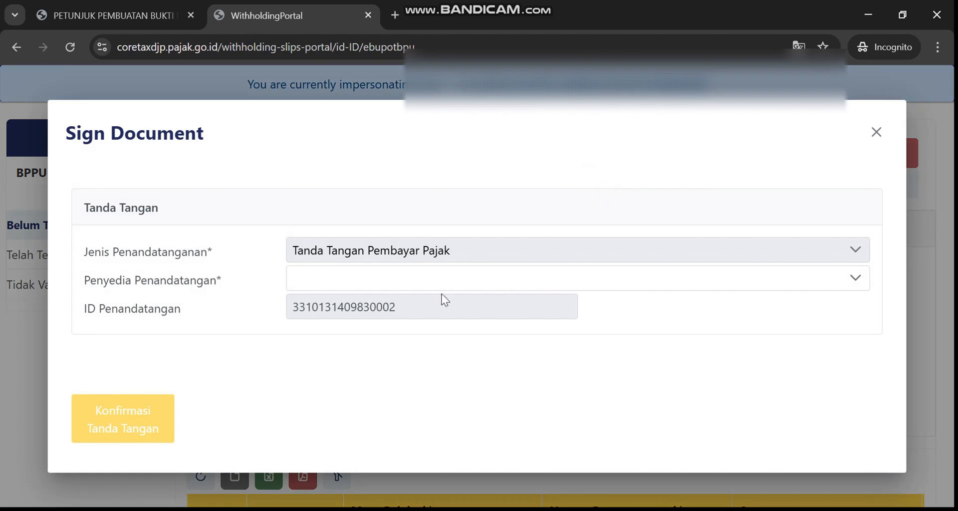
Set Penyedia Penandatangan to Kode Otorisasi DJP, enter the signer's password and confirm the signature to issue the slip.
click(433, 327)
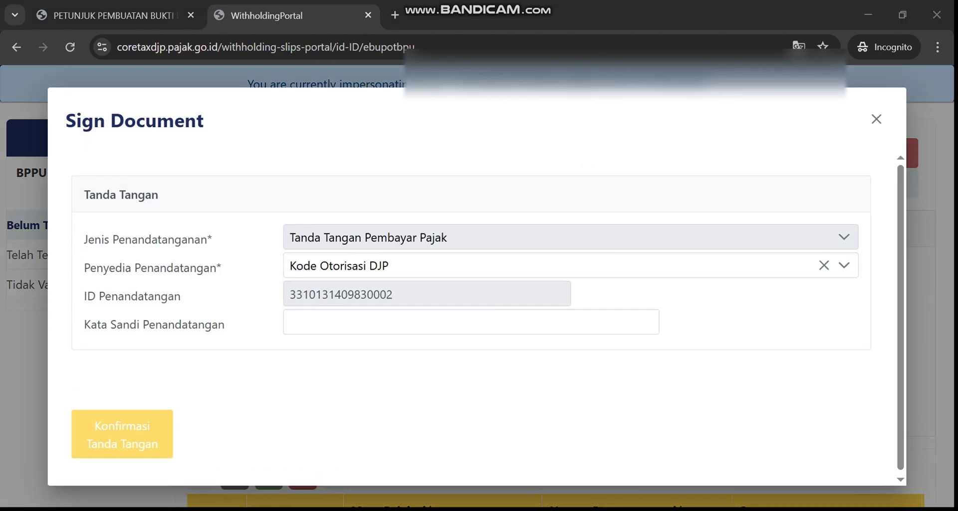
click(81, 298)
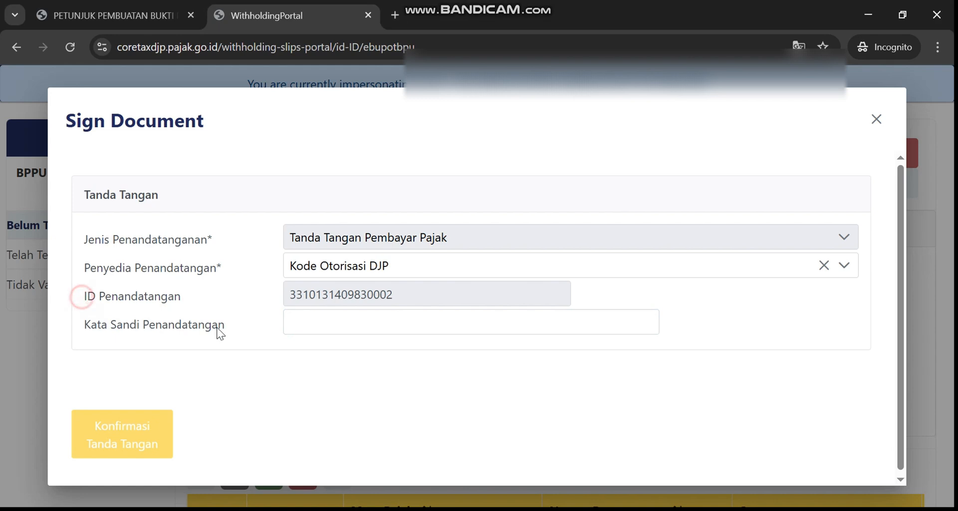
click(306, 327)
key(ctrl+v)
click(273, 387)
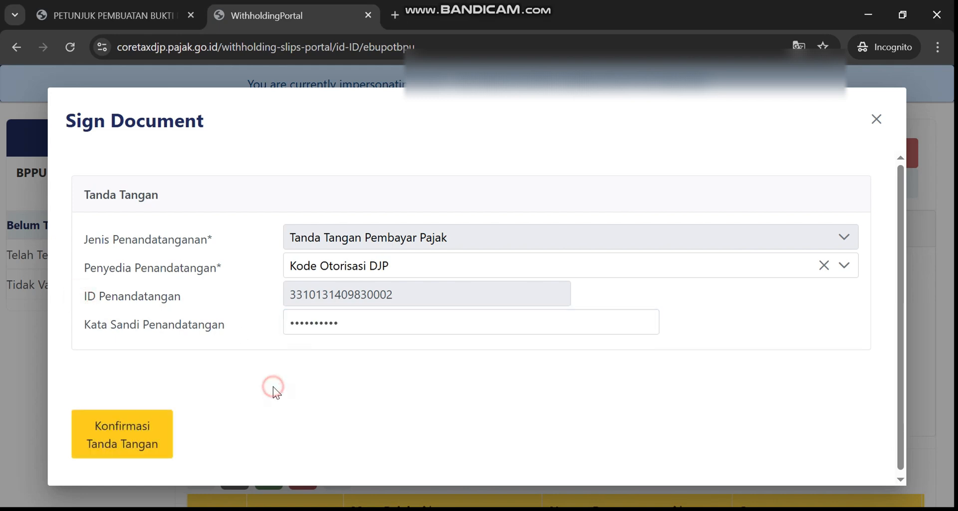
click(145, 429)
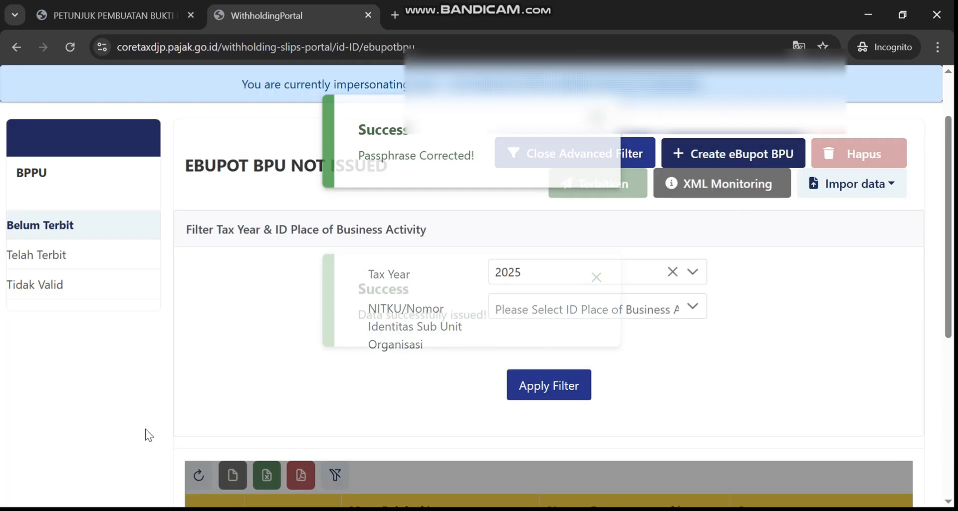
Open the list of issued BPPU slips and examine the Maret 2025 entry.
scroll(349, 378, down, 3)
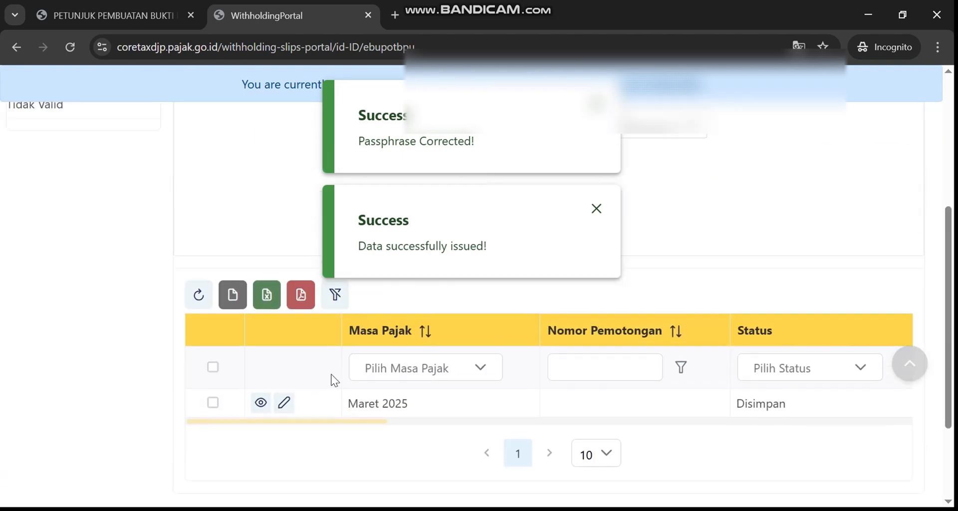
scroll(295, 446, up, 3)
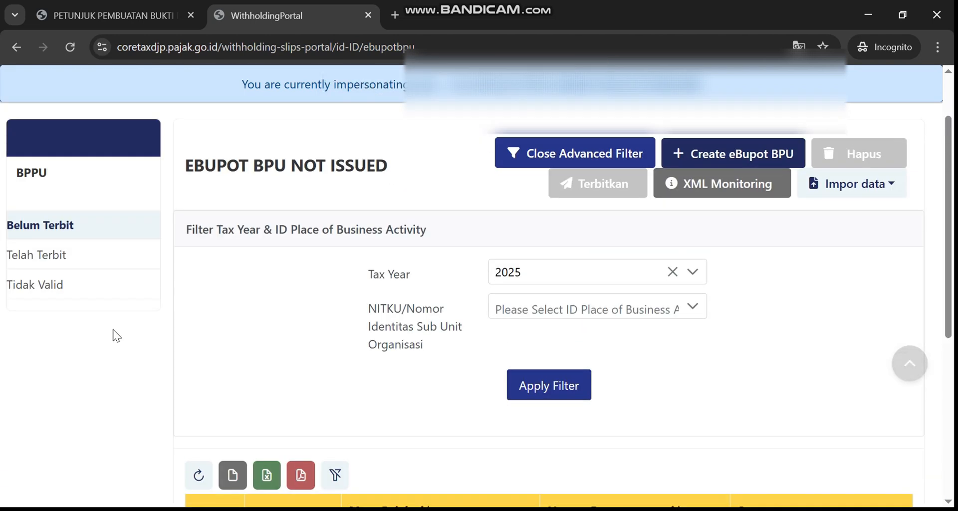
click(50, 261)
scroll(133, 287, down, 4)
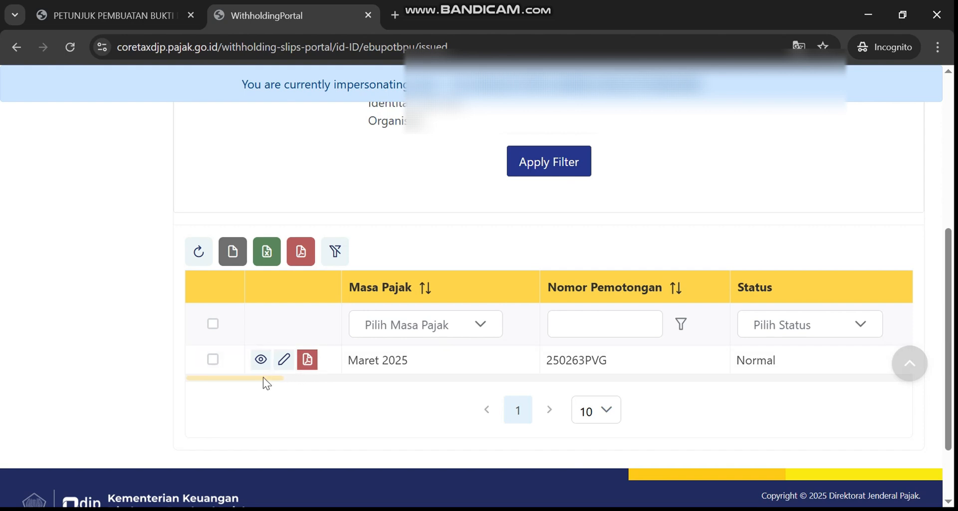
drag(263, 377, 190, 372)
Reread the deposit stage of Skenario 2 in the PDF guide and check the issued slip's Pajak Penghasilan amount in Coretax.
click(133, 21)
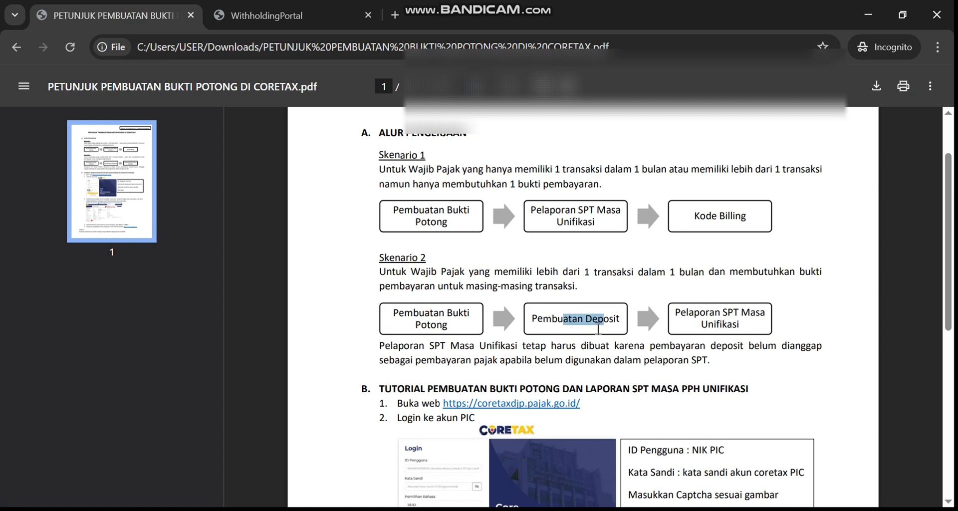
click(529, 319)
drag(424, 313, 450, 324)
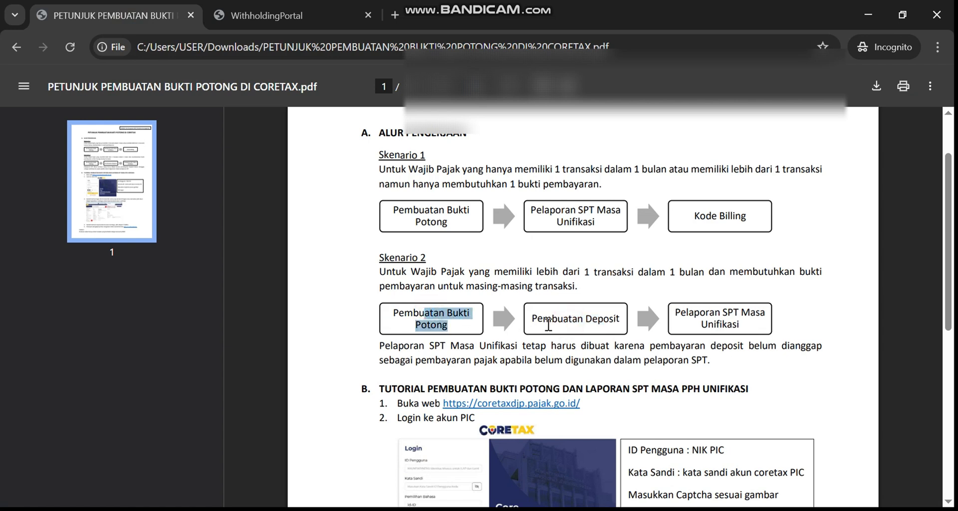
drag(555, 324, 622, 321)
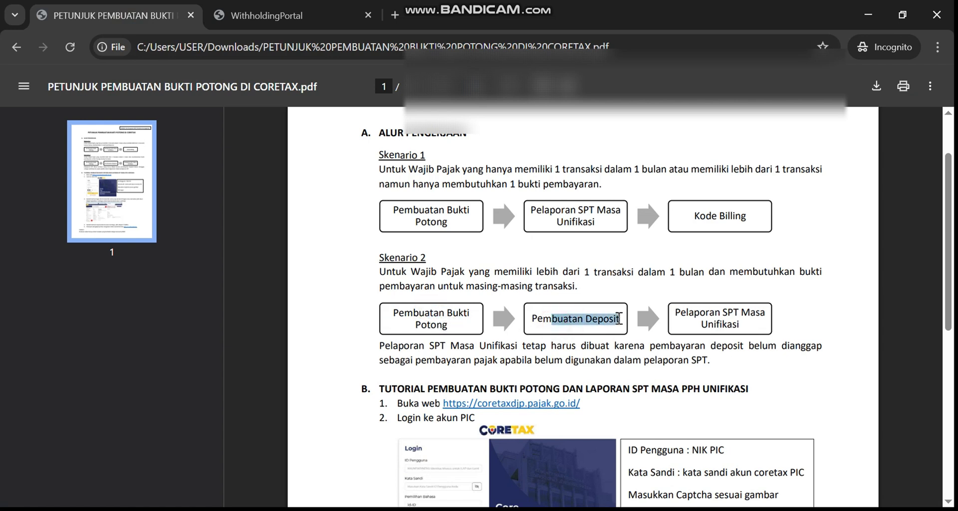
click(290, 15)
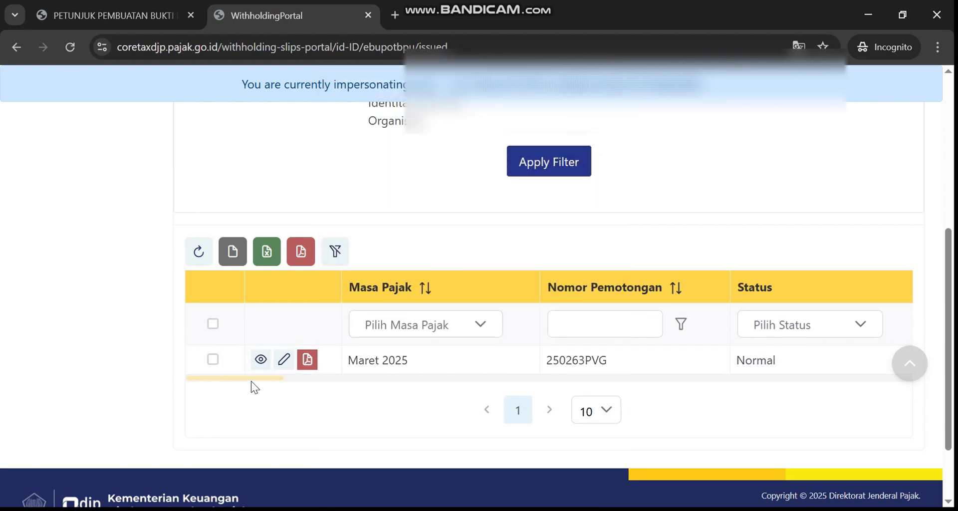
drag(252, 378, 553, 379)
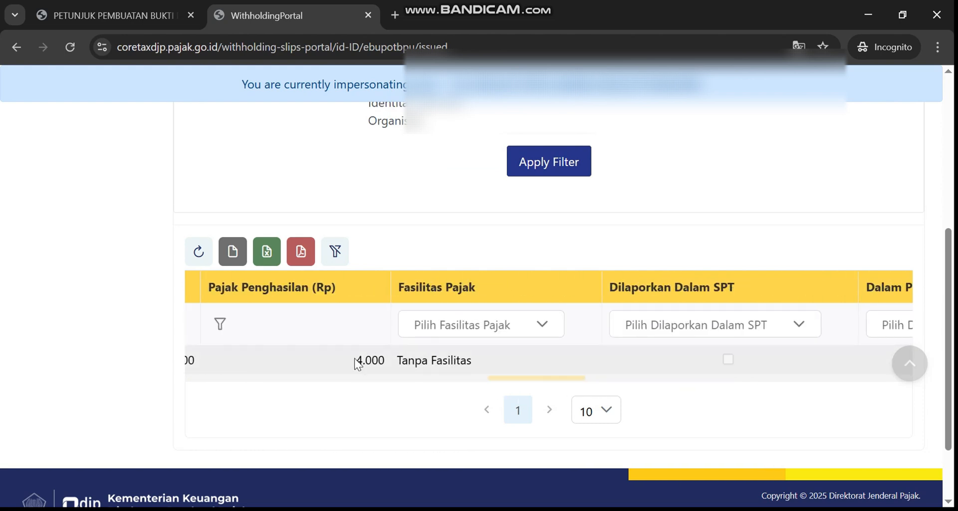
Open the Layanan Mandiri Kode Billing service and continue past the taxpayer identity verification.
scroll(402, 234, up, 6)
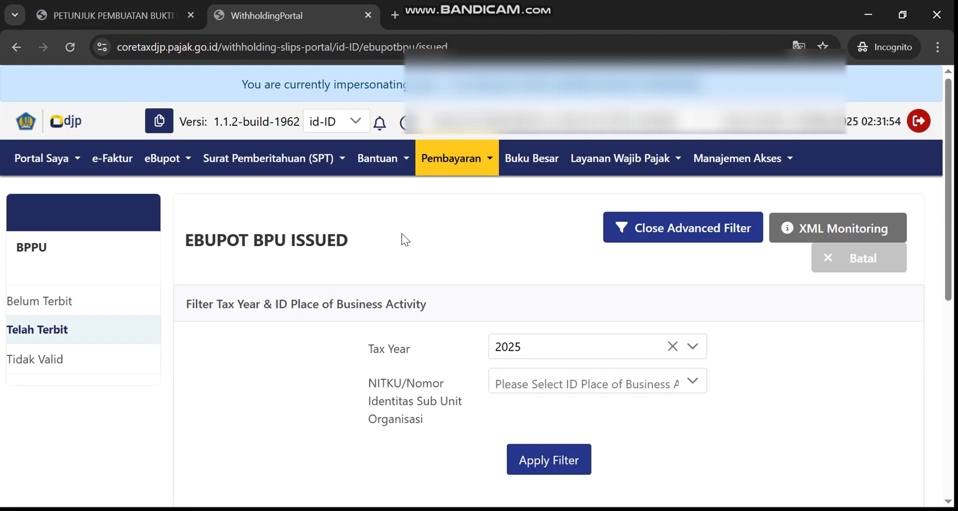
click(478, 159)
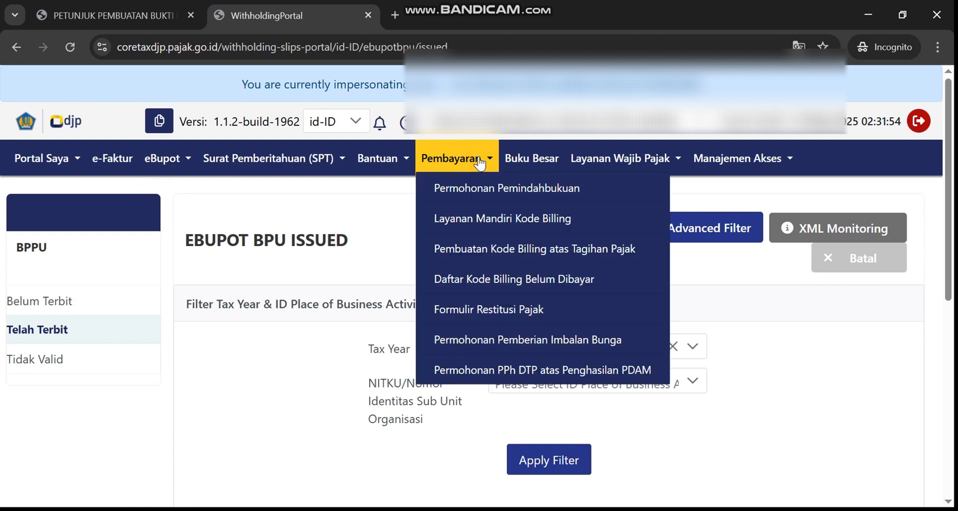
click(473, 225)
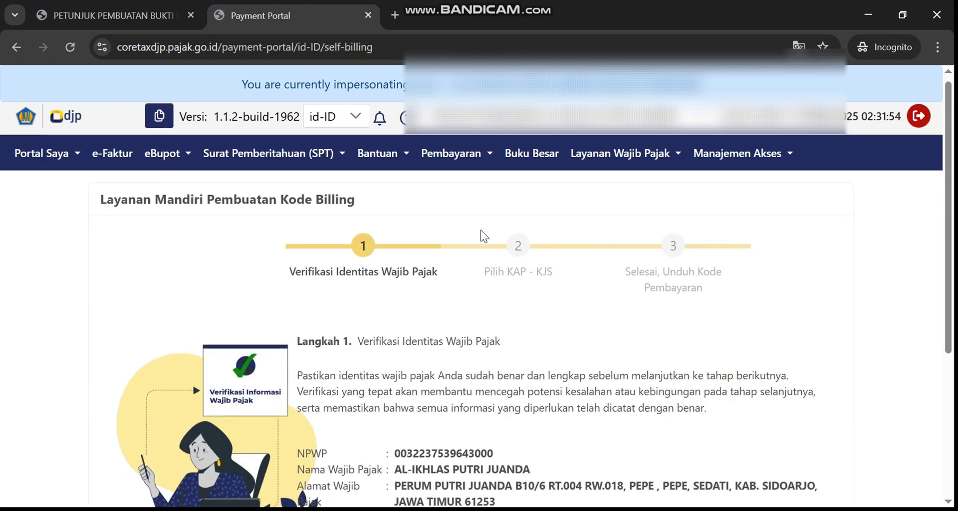
scroll(546, 270, down, 4)
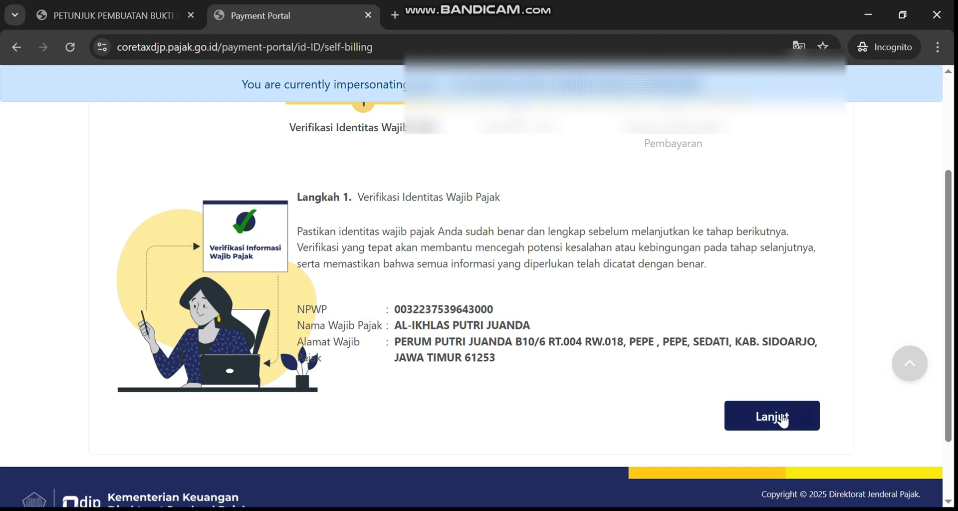
click(783, 418)
Set KAP - KJS to 411618-100 Setoran untuk Deposit Pajak with the period Januari - Desember 2025, and continue to the payment details.
click(520, 327)
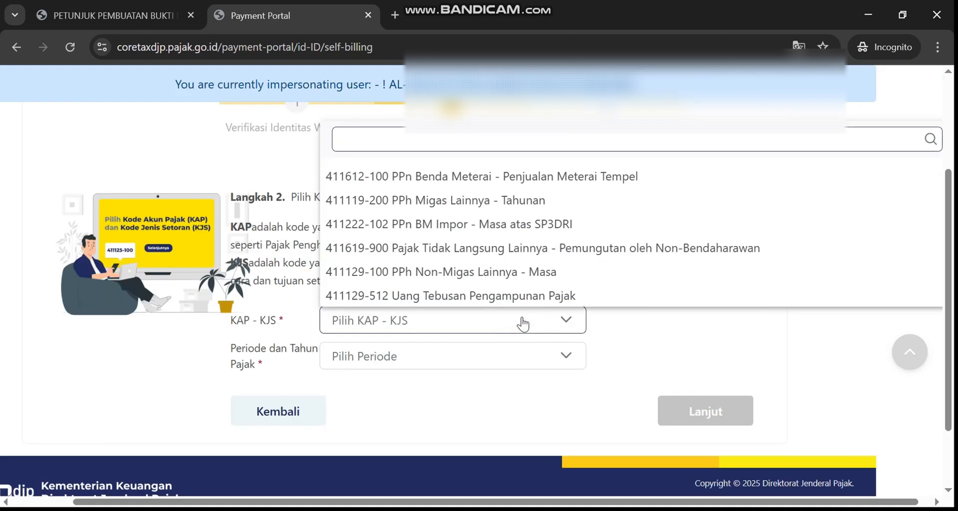
text(desp)
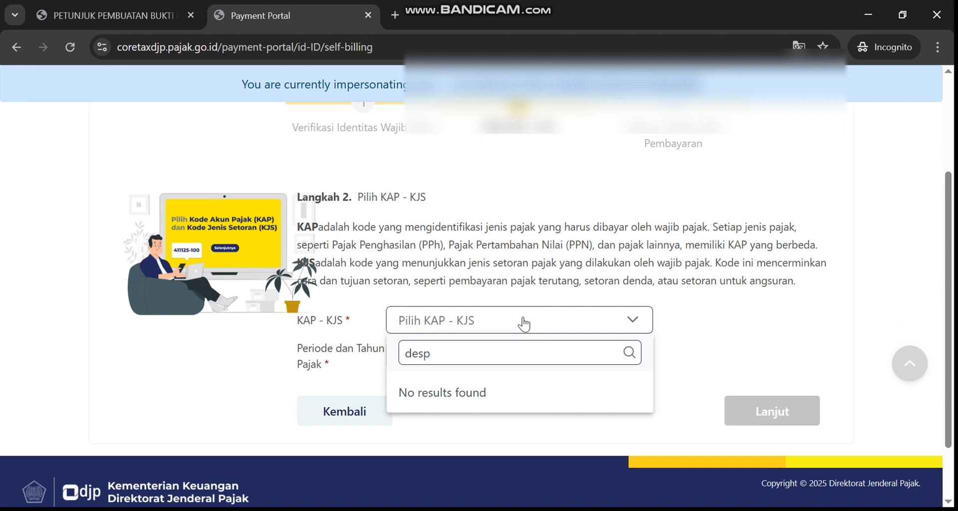
key(BackSpace)
key(BackSpace)
text(po)
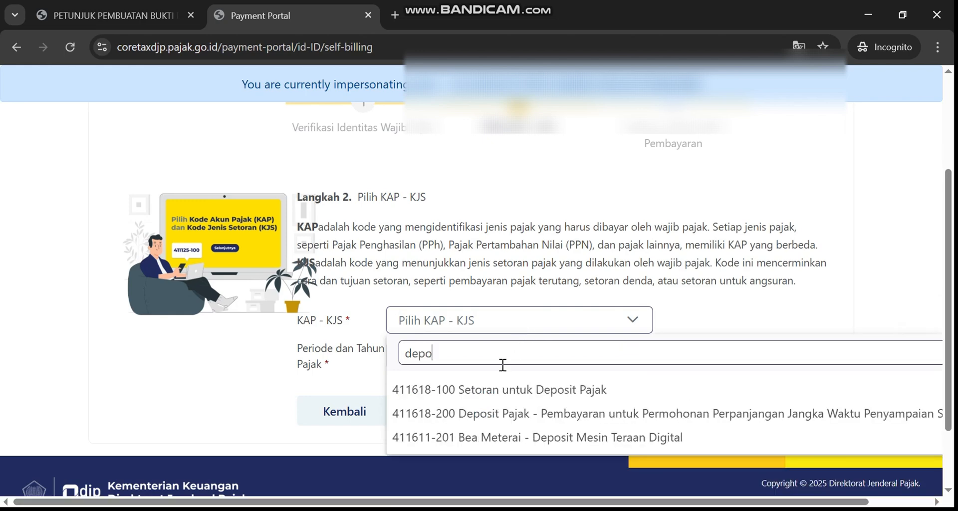
click(484, 390)
click(460, 357)
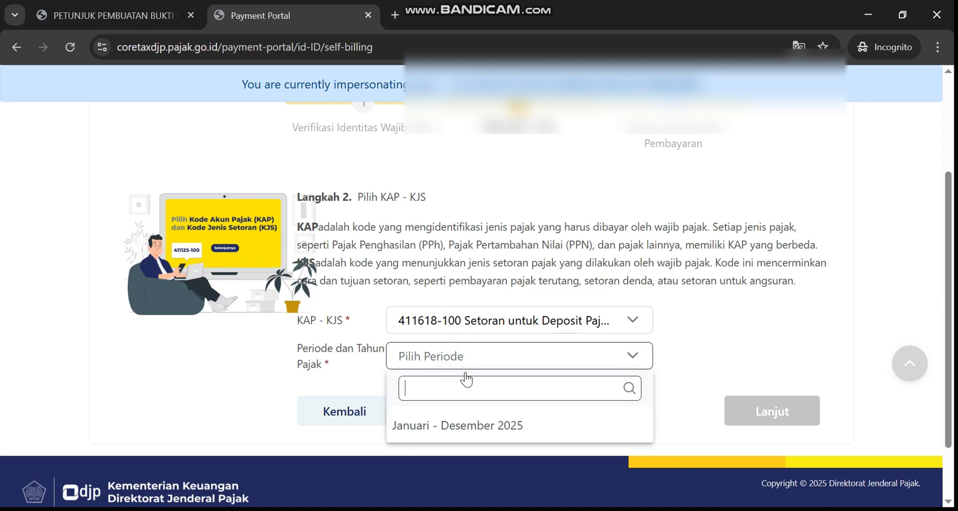
click(459, 425)
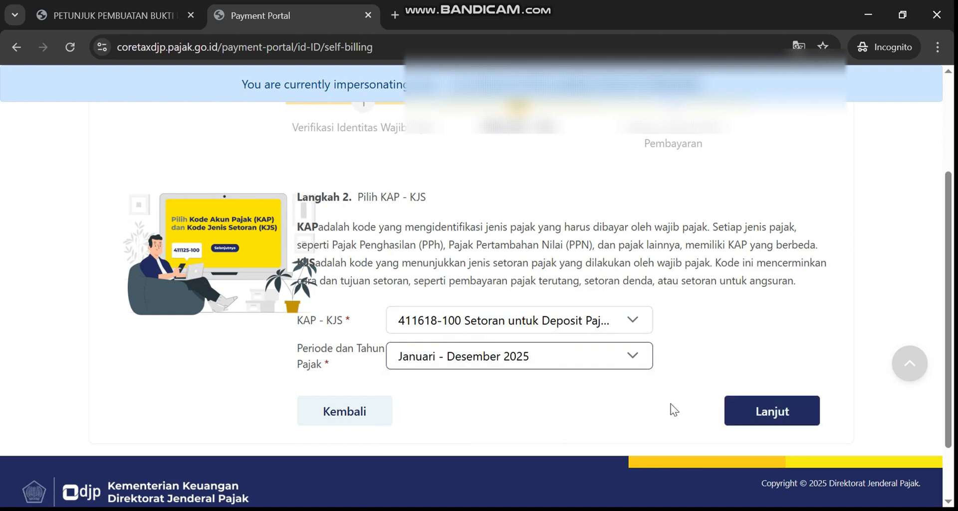
click(787, 417)
Set the deposit's Nilai to 4.000 and its Keterangan to Pembayaran PPh Pasal 23.
scroll(569, 399, down, 3)
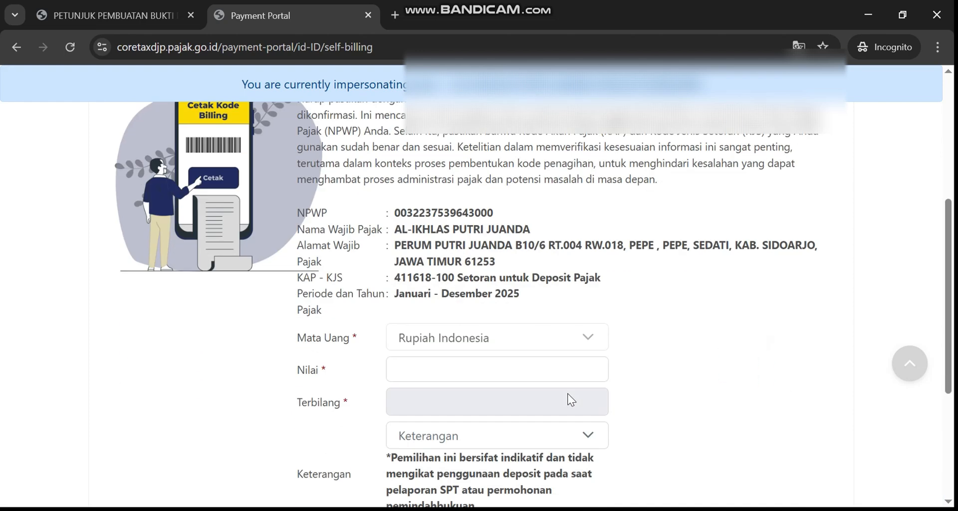
click(490, 343)
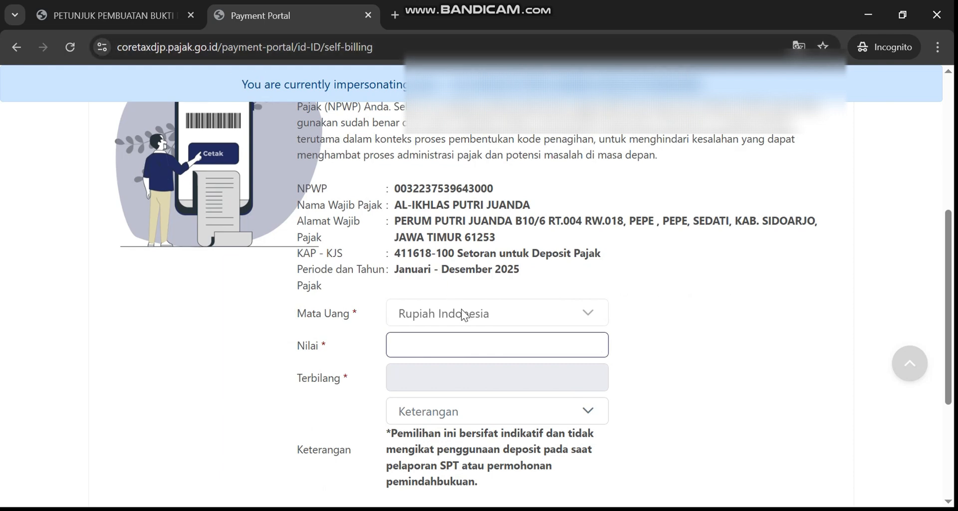
text(4.000)
click(681, 355)
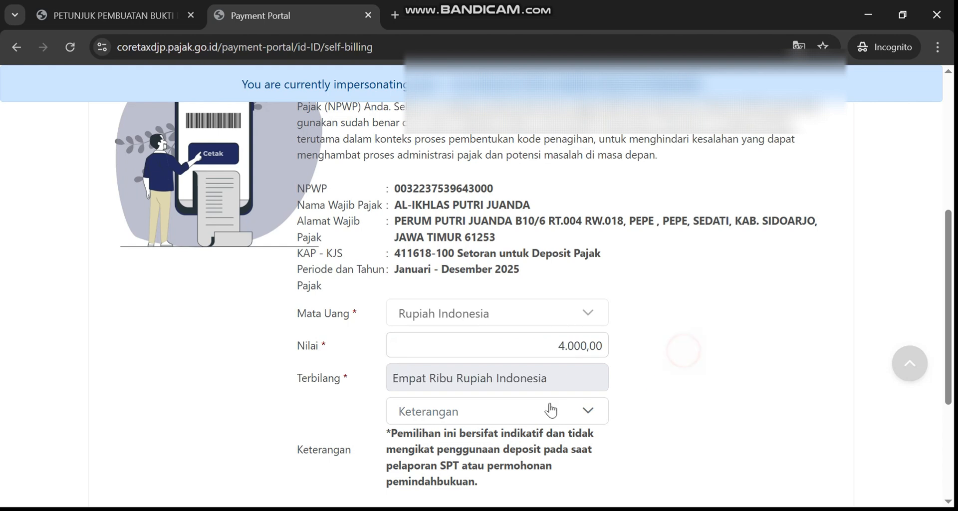
click(482, 412)
click(489, 338)
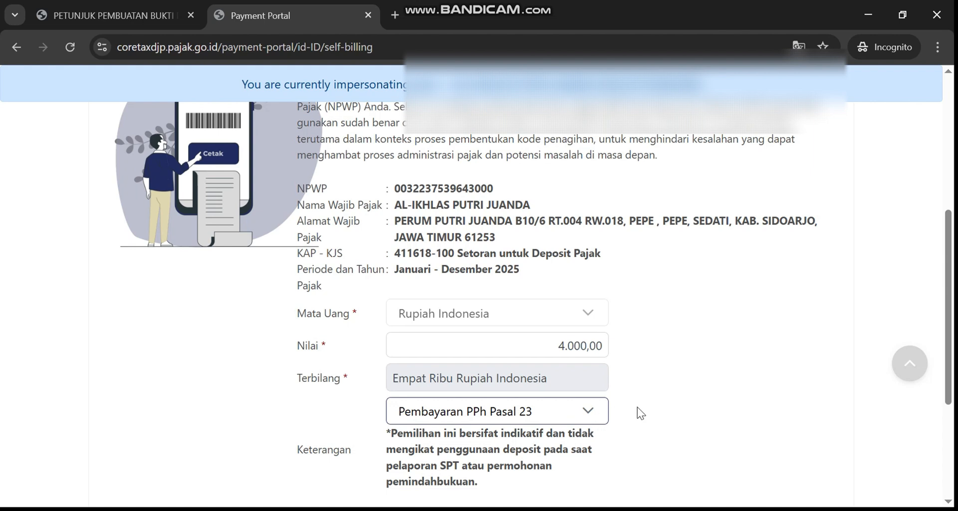
click(662, 406)
Generate and download the billing code for the tax deposit.
scroll(663, 406, down, 3)
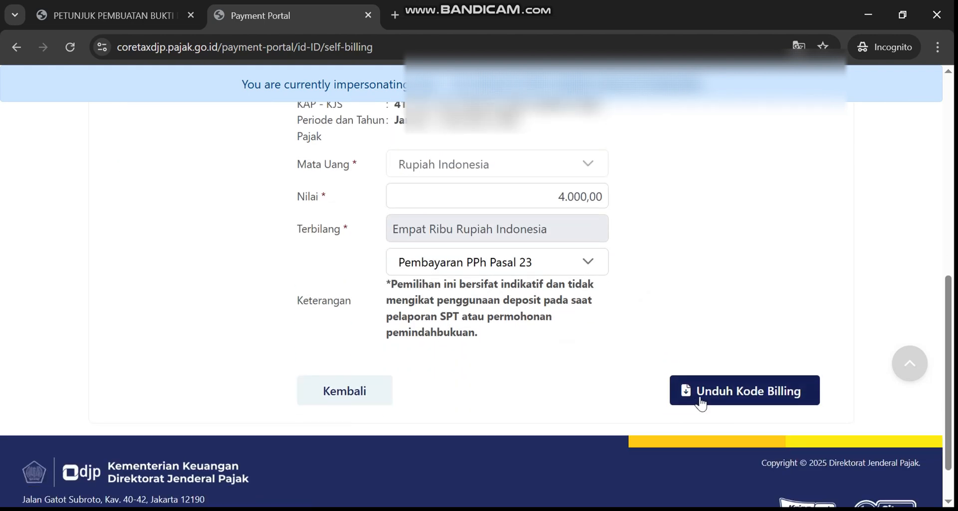
scroll(701, 403, up, 2)
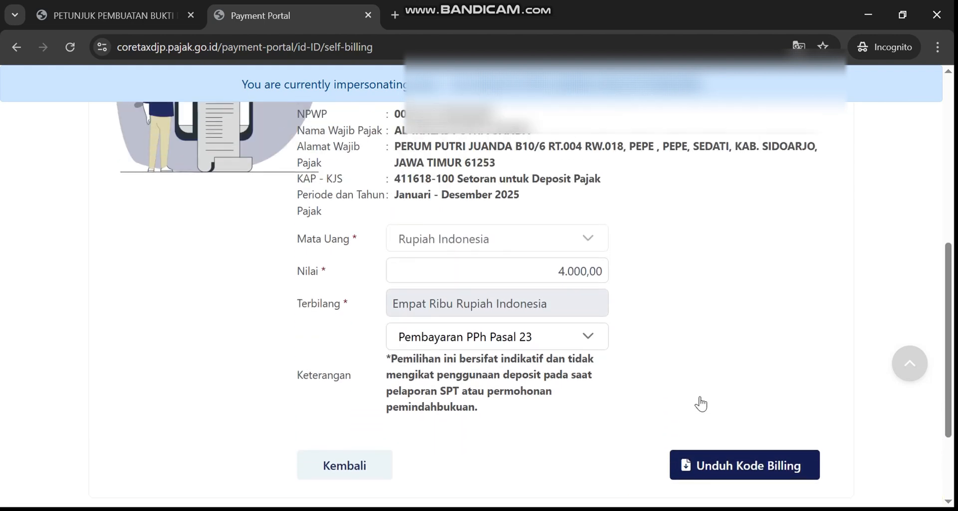
click(739, 466)
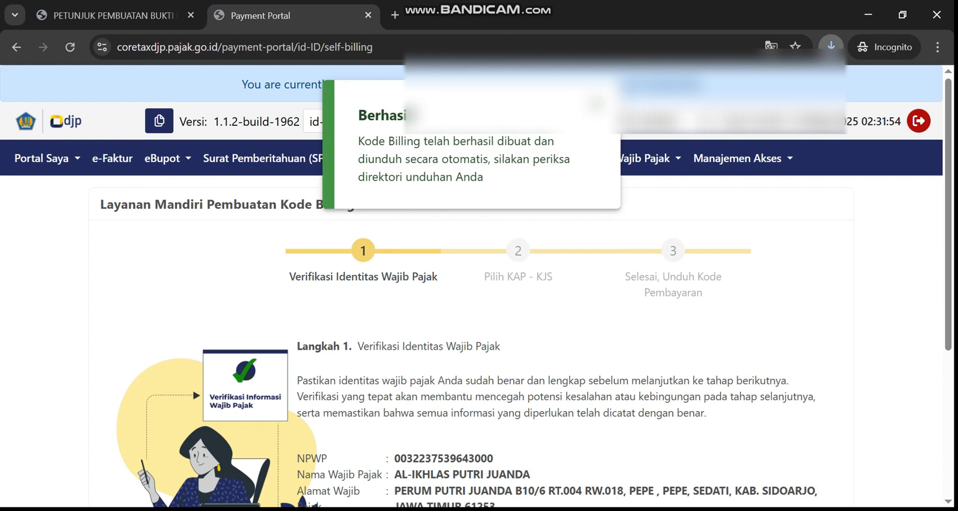
Open the downloaded billing code PDF and check its KAP-KJS code and nominal amount.
click(708, 134)
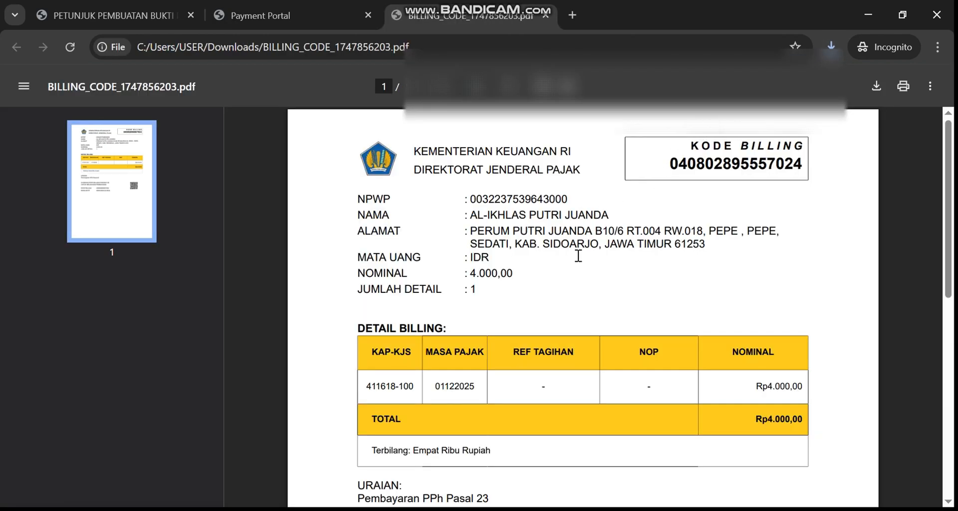
scroll(578, 256, down, 3)
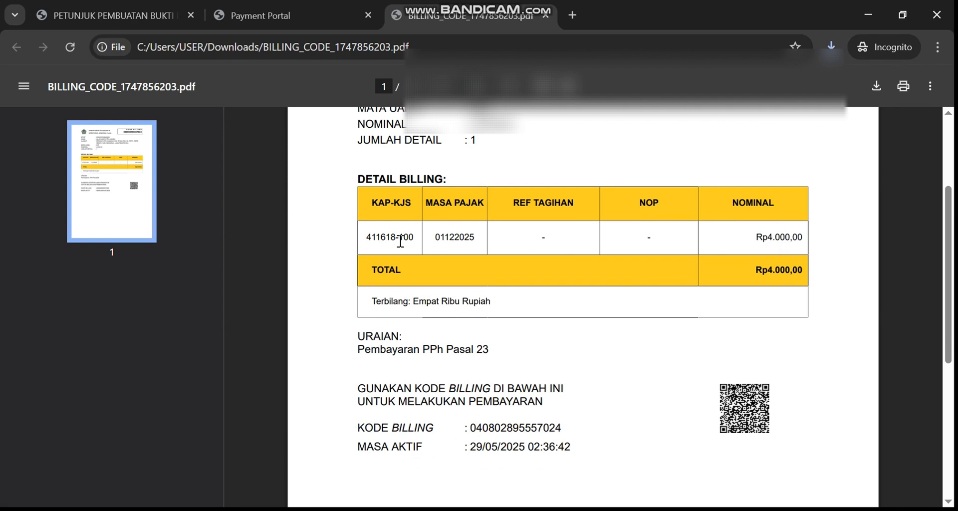
drag(373, 238, 410, 239)
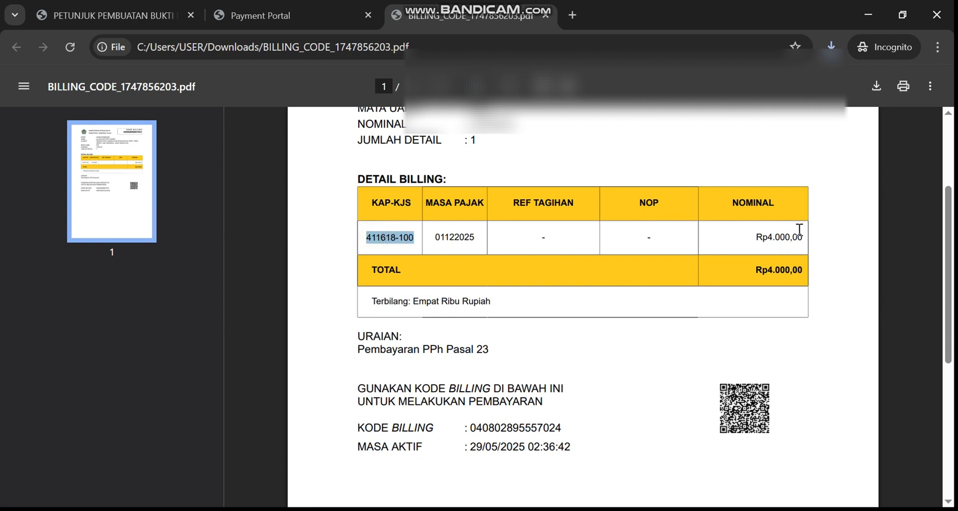
drag(751, 238, 794, 238)
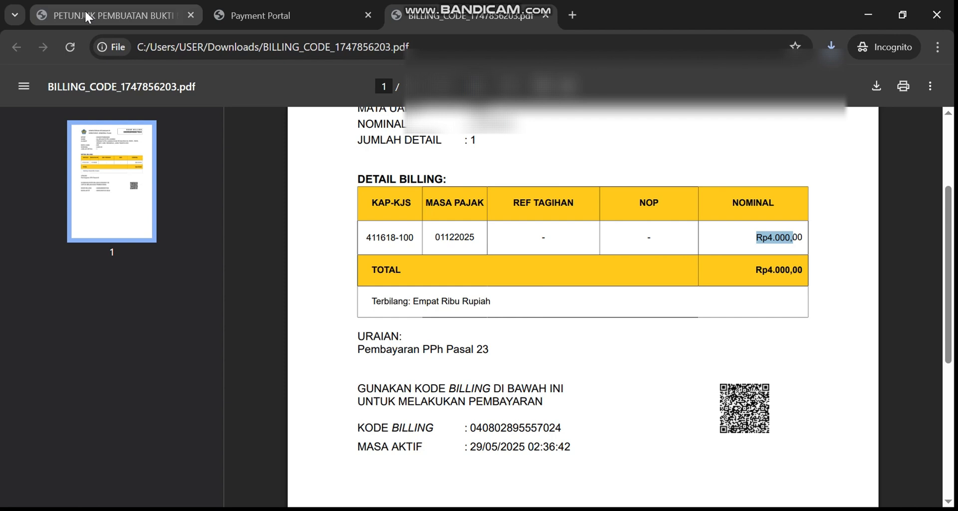
Return to Coretax and open the list of issued BPPU slips at the Maret 2025 entry.
click(253, 14)
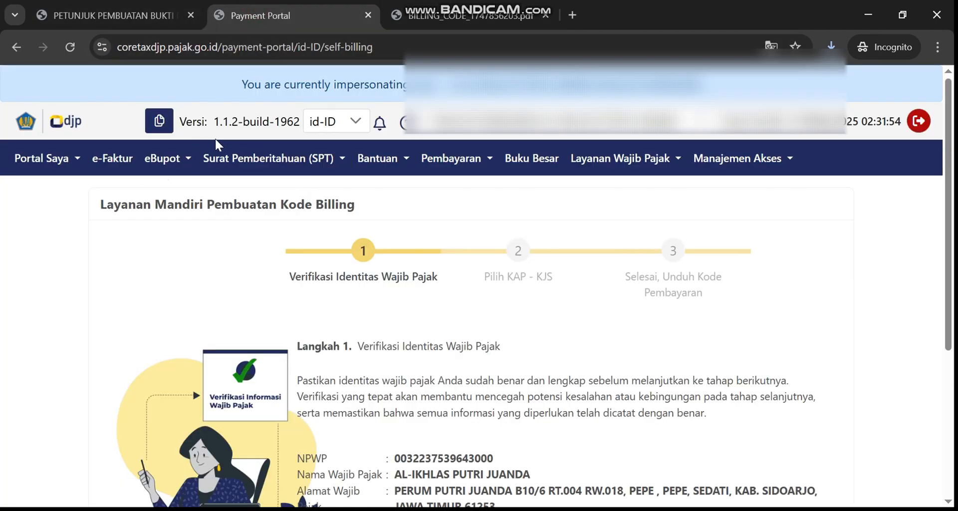
click(170, 164)
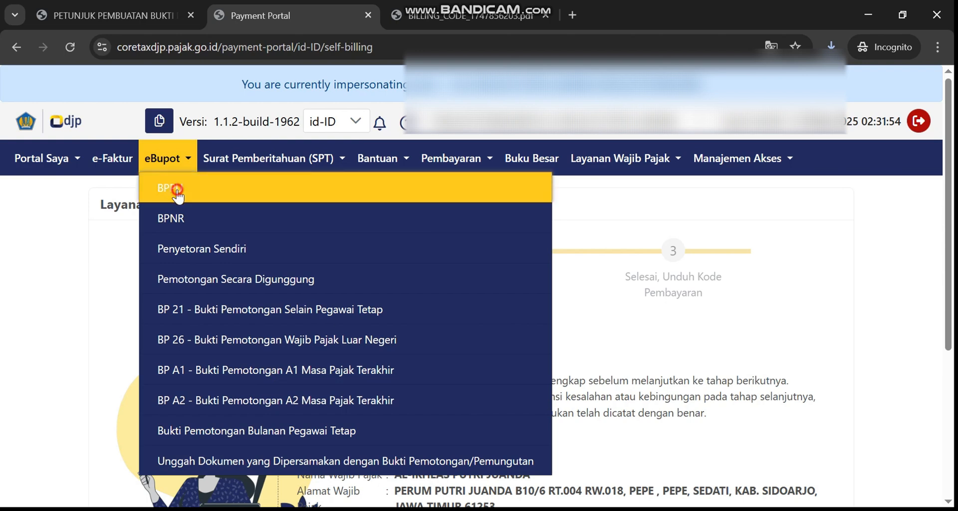
click(176, 188)
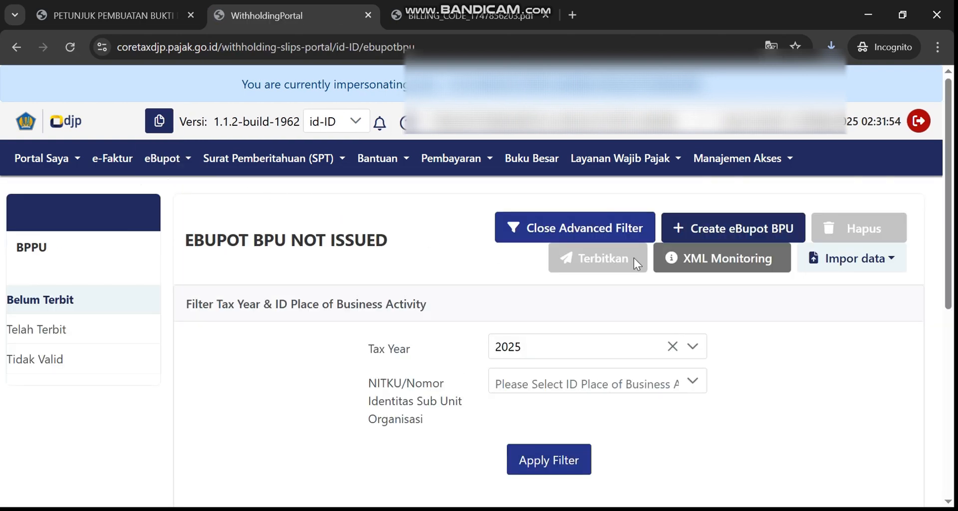
scroll(742, 294, down, 4)
scroll(115, 312, up, 3)
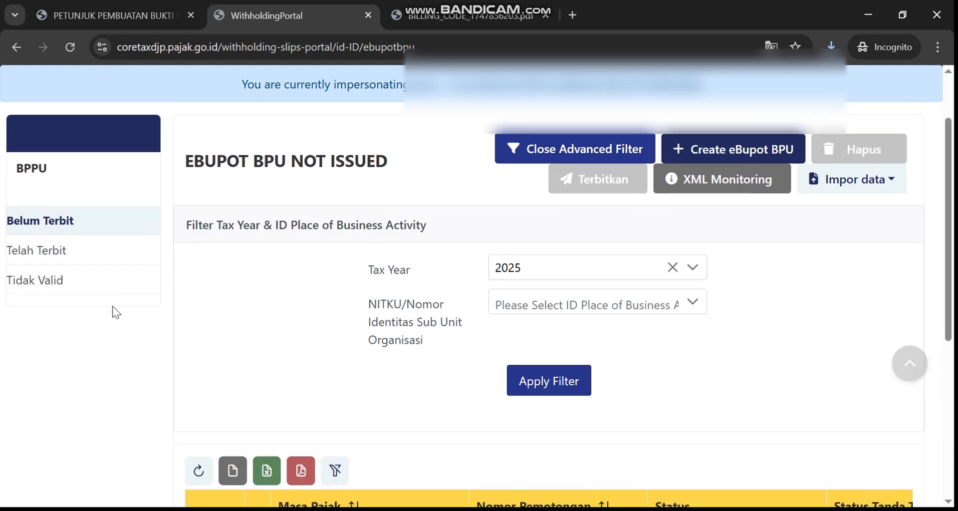
click(44, 254)
scroll(304, 394, down, 4)
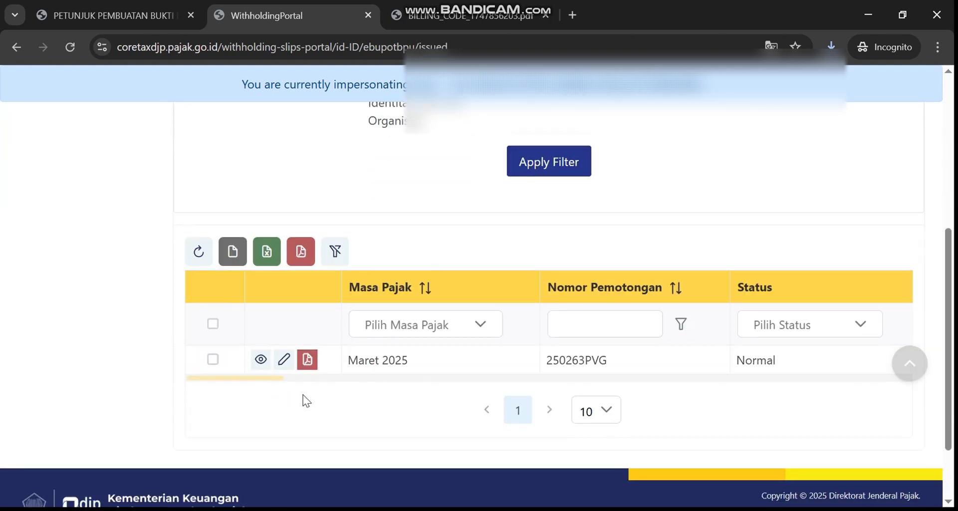
Download the Maret 2025 slip as a PDF and open it to check the Pajak Penghasilan amount.
click(307, 360)
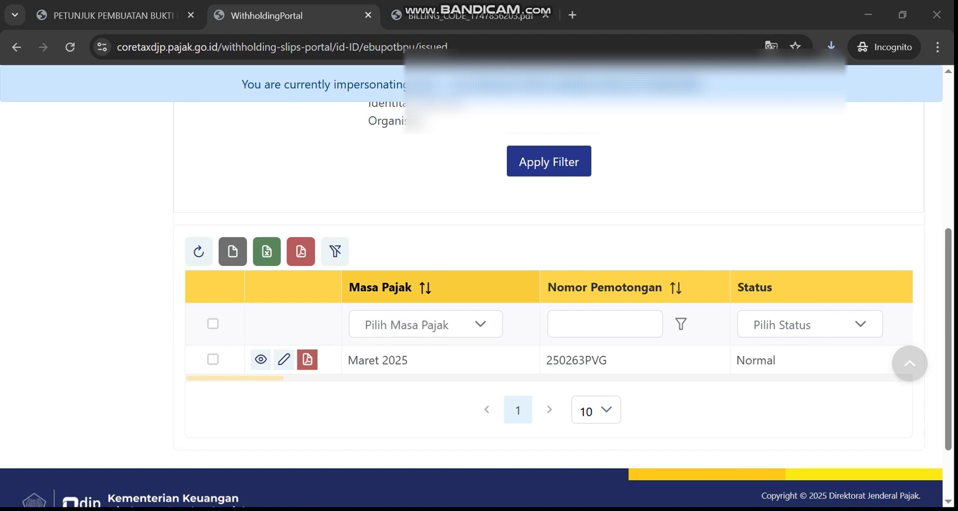
click(708, 134)
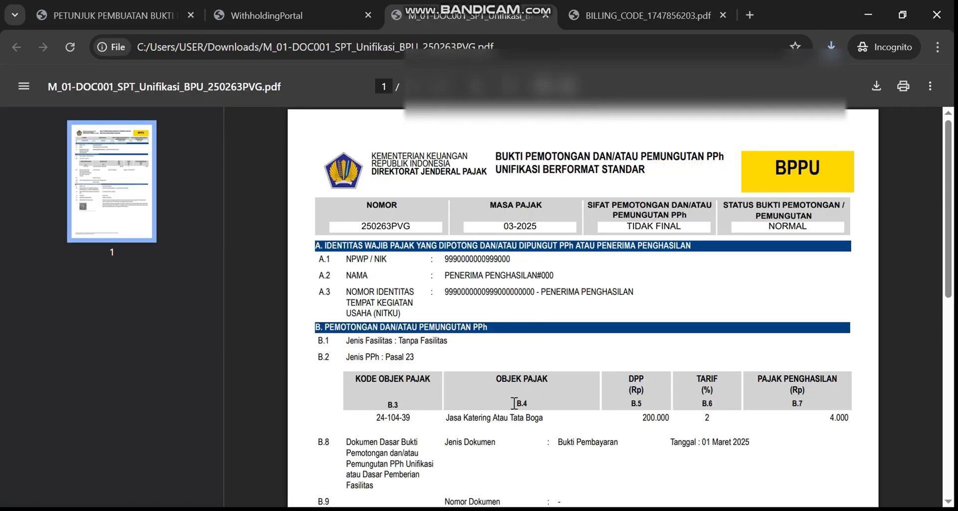
drag(837, 422, 831, 422)
Return to the unissued BPPU slips in Coretax and start a new eBupot BPU with Masa Pajak Maret 2025.
click(254, 12)
scroll(459, 237, down, 2)
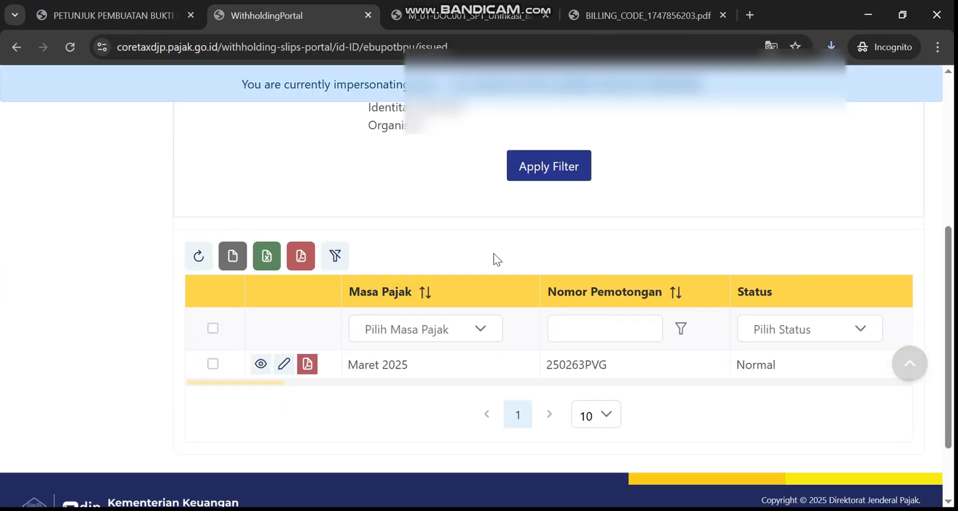
scroll(494, 259, up, 5)
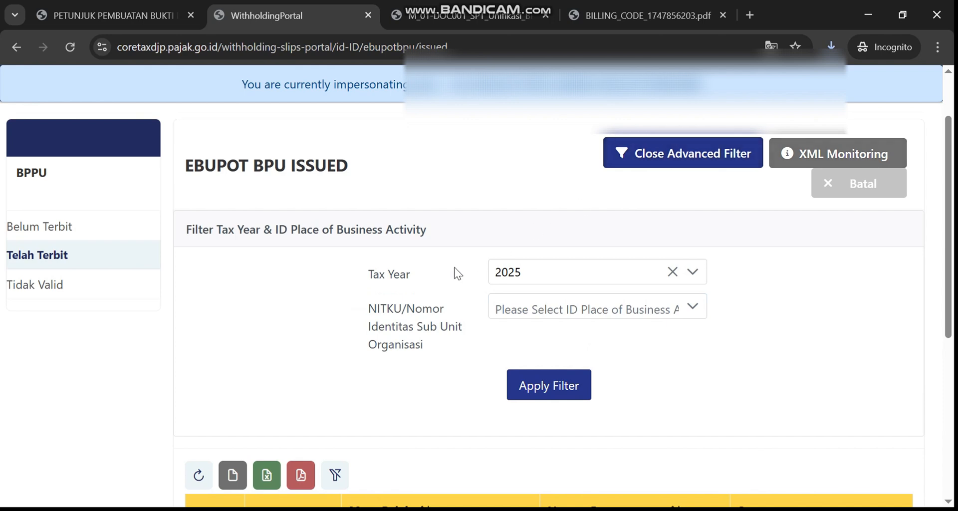
click(12, 229)
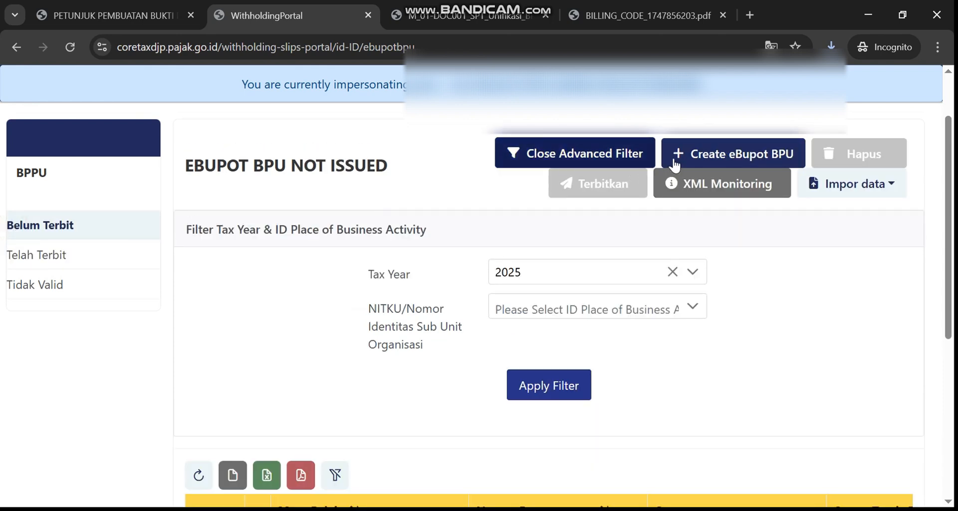
click(720, 156)
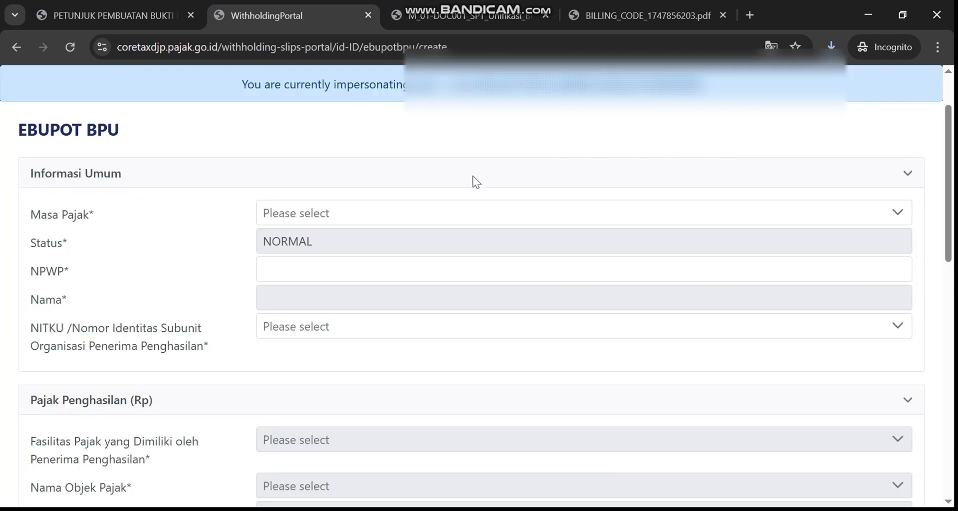
click(354, 220)
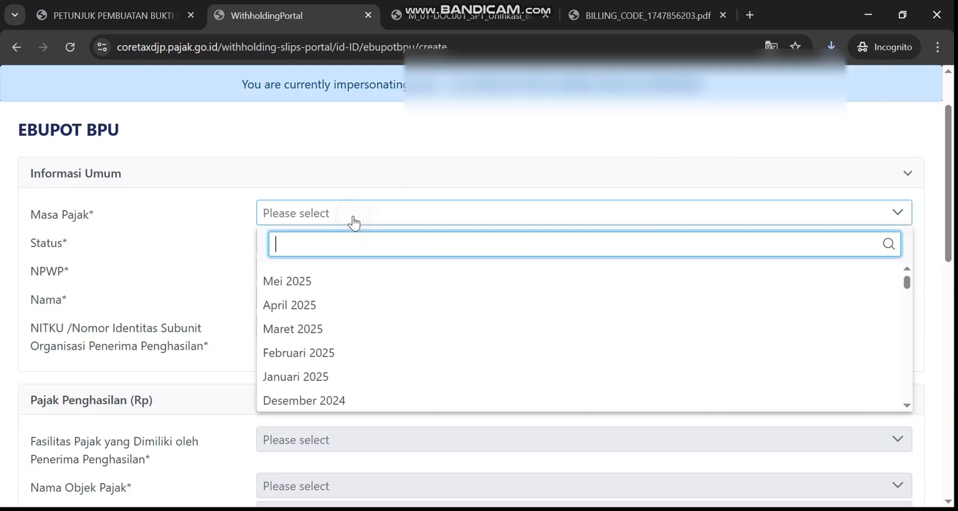
click(312, 329)
Enter a three-zero placeholder as the recipient's NPWP, accept the substitute taxpayer number and set NITKU to the PENERIMA PENGHASILAN entry.
click(291, 270)
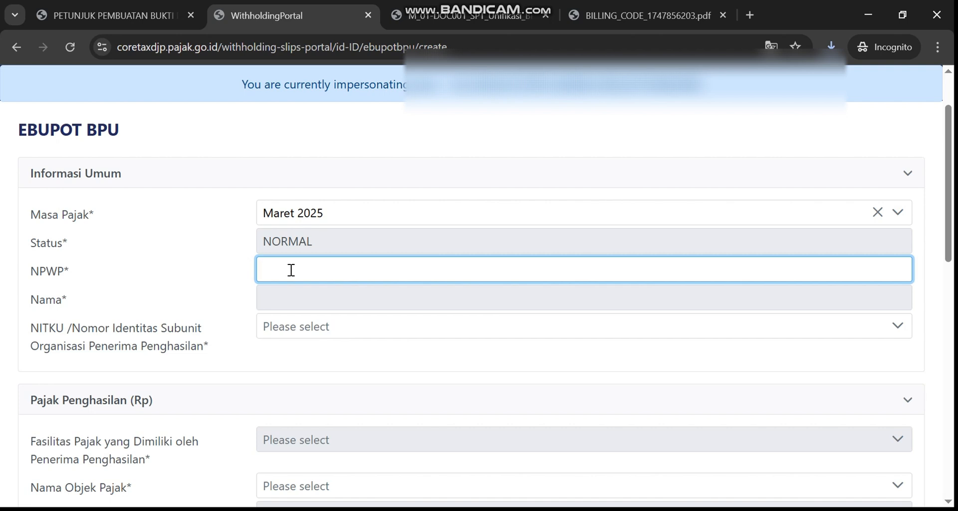
text(000)
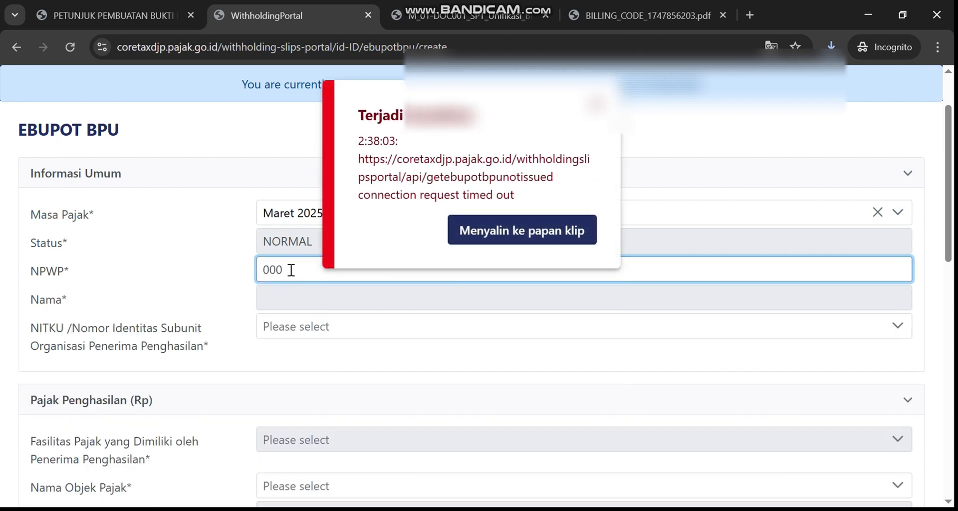
scroll(221, 250, up, 2)
click(222, 250)
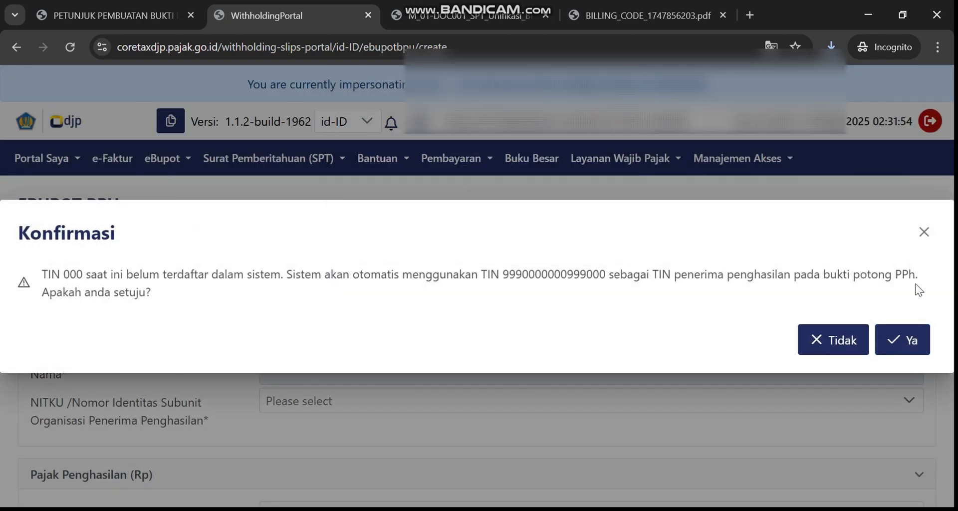
click(903, 340)
click(382, 344)
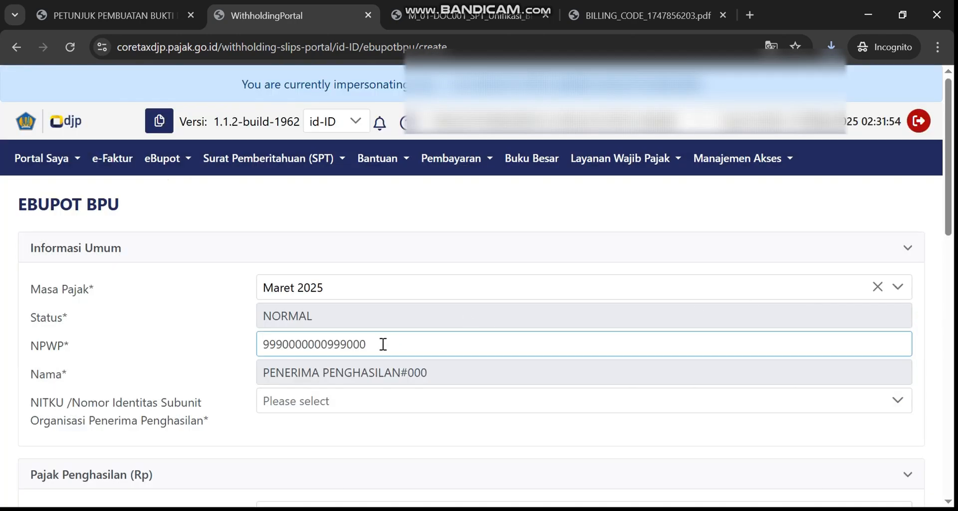
click(378, 408)
click(369, 267)
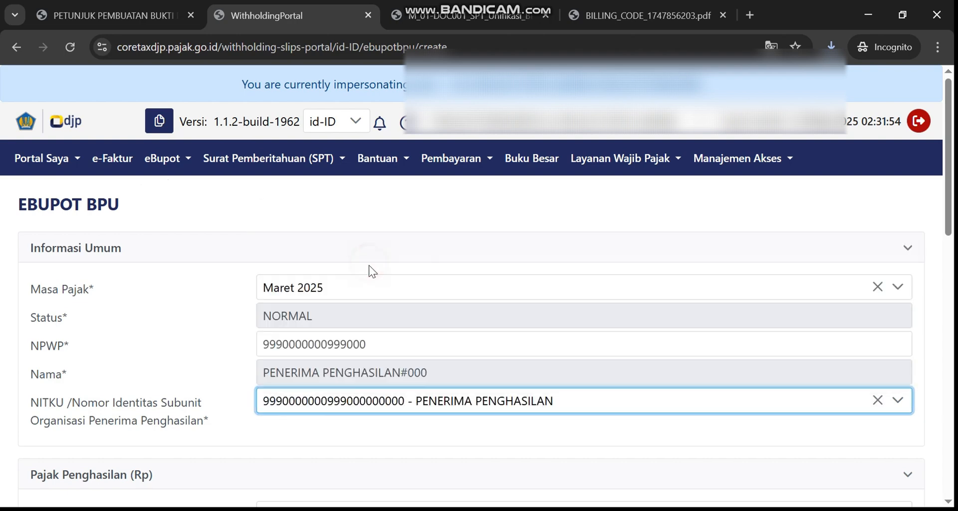
Set the recipient's tax facility to Tanpa Fasilitas in the Pajak Penghasilan section.
scroll(369, 269, down, 4)
click(333, 299)
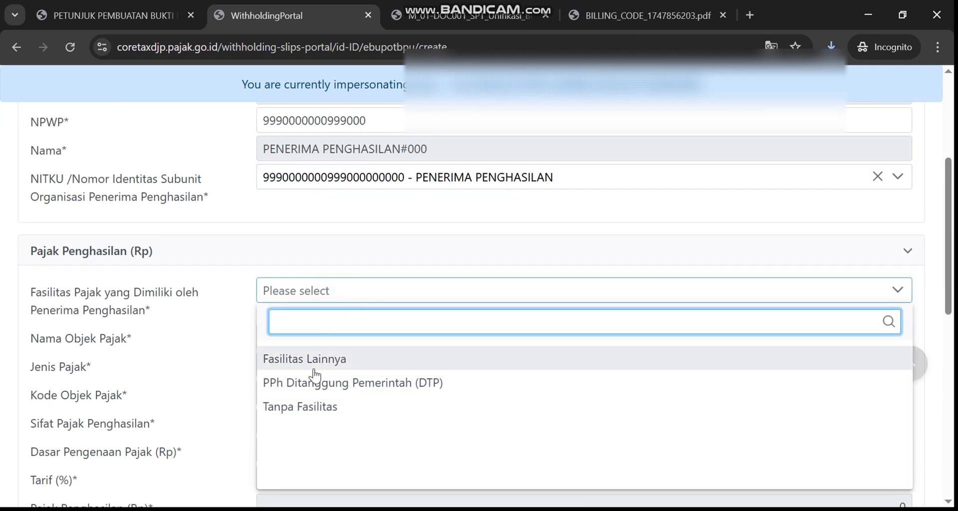
click(308, 416)
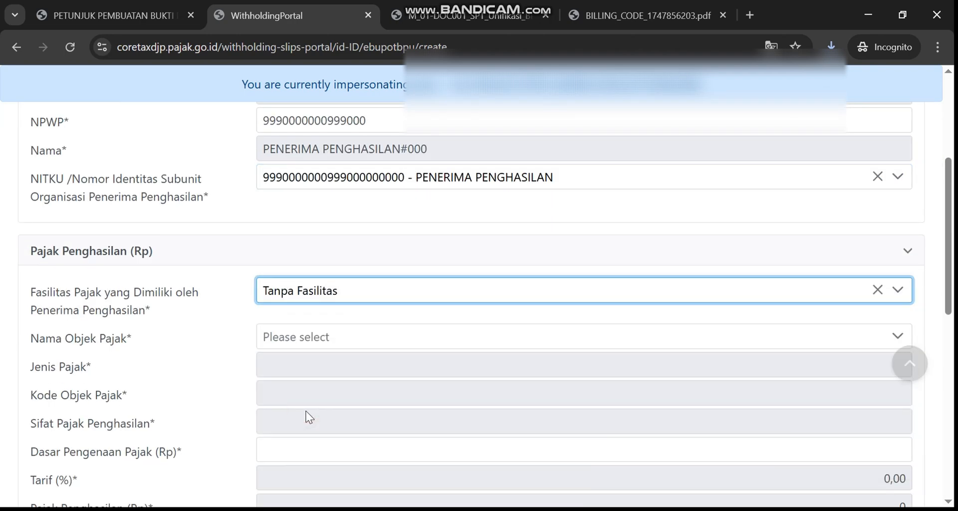
Set the tax object to Jasa Katering Atau Tata Boga and the Dasar Pengenaan Pajak to Rp 150.000.
click(306, 341)
text(kater)
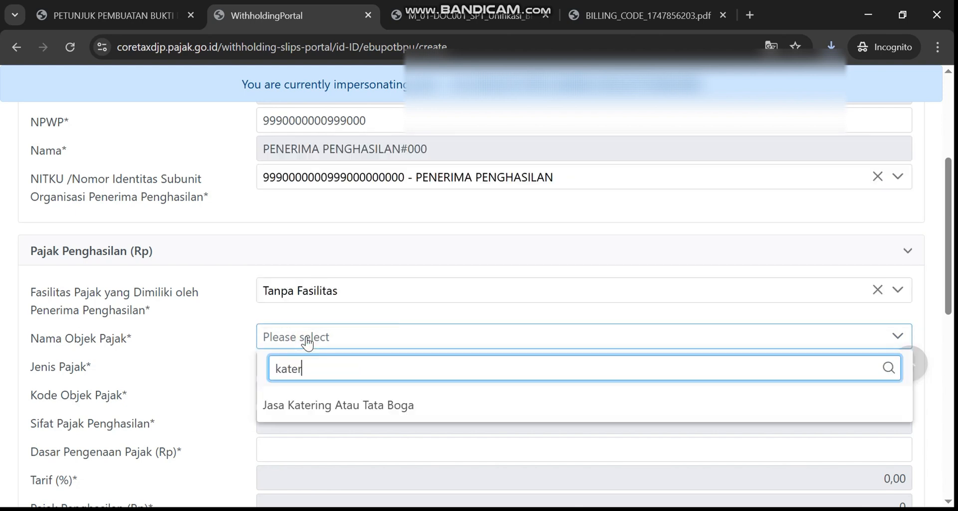
click(341, 404)
scroll(629, 355, down, 1)
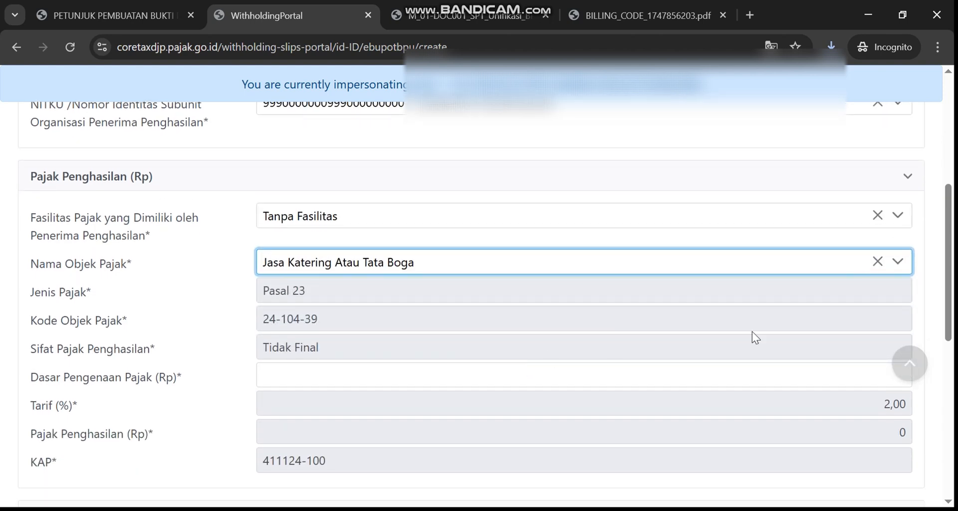
click(886, 366)
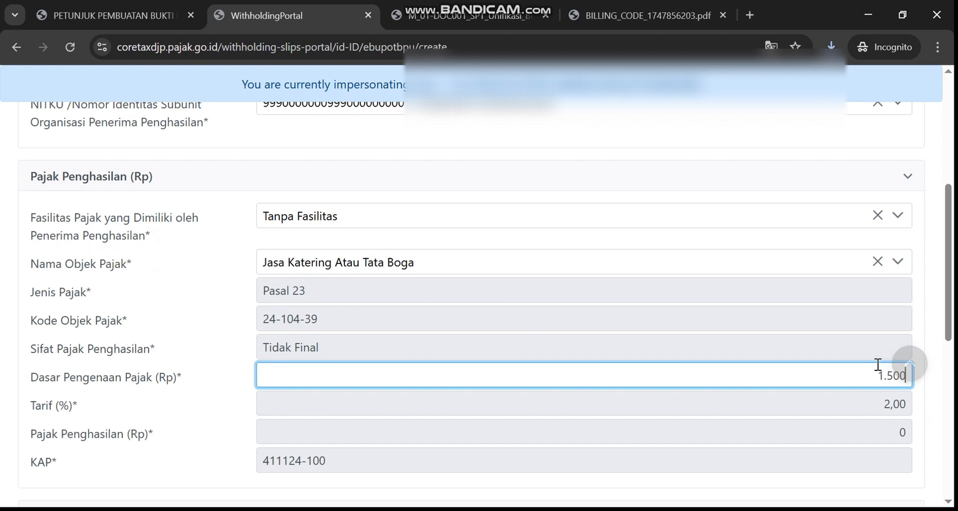
click(846, 406)
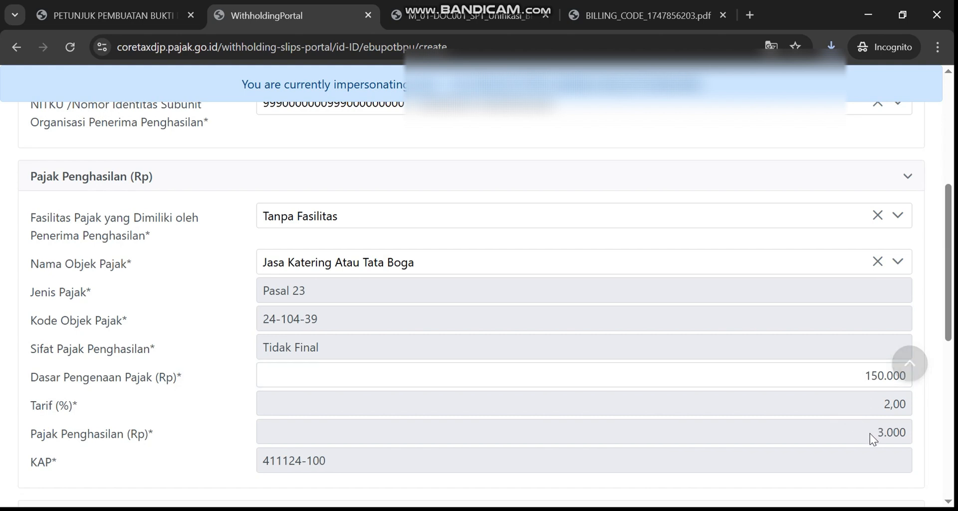
Fill in the reference document as Bukti Pembayaran with number "-" and date 10-03-2025.
scroll(870, 434, down, 2)
scroll(601, 467, down, 2)
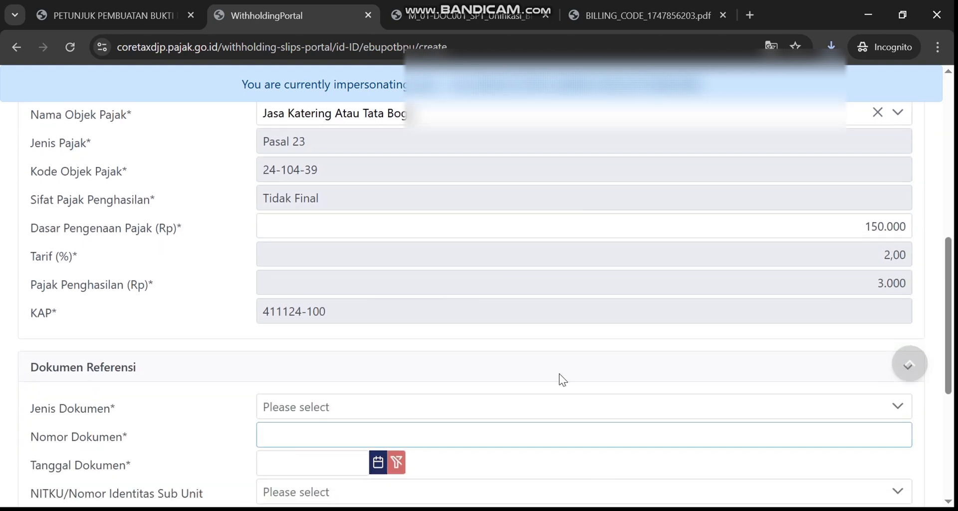
click(370, 417)
click(366, 409)
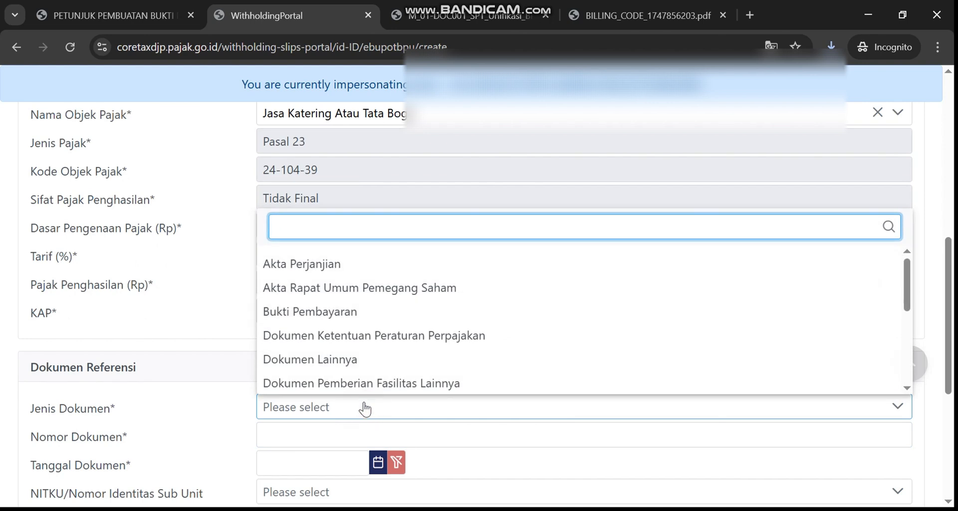
click(332, 313)
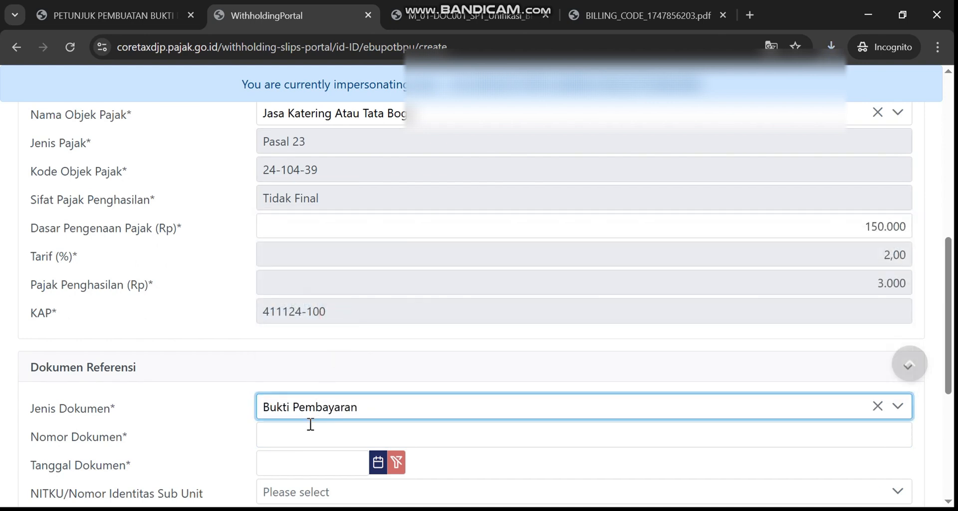
click(309, 428)
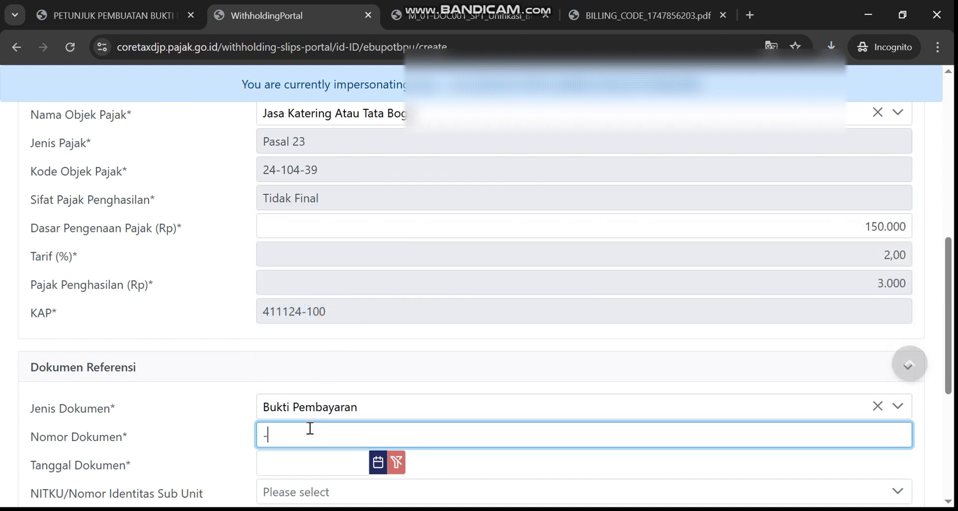
text(-)
click(378, 462)
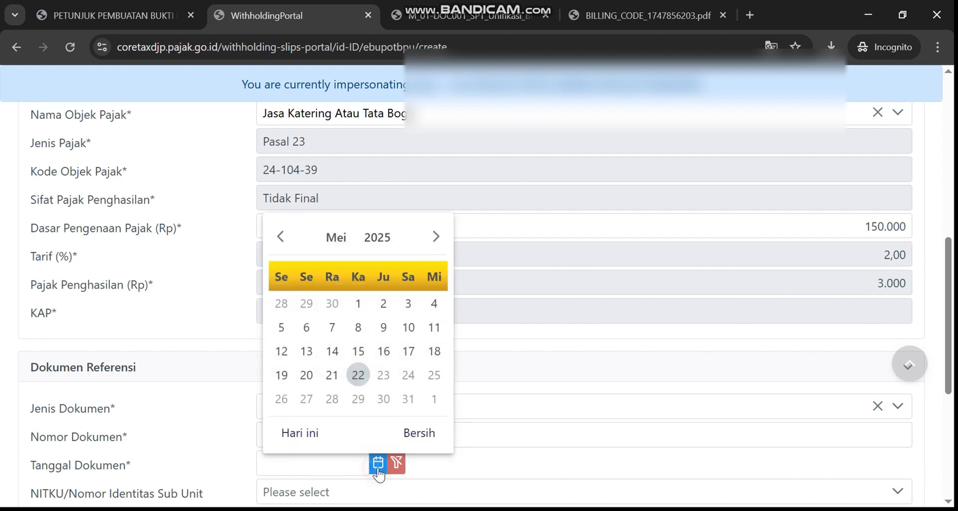
click(280, 236)
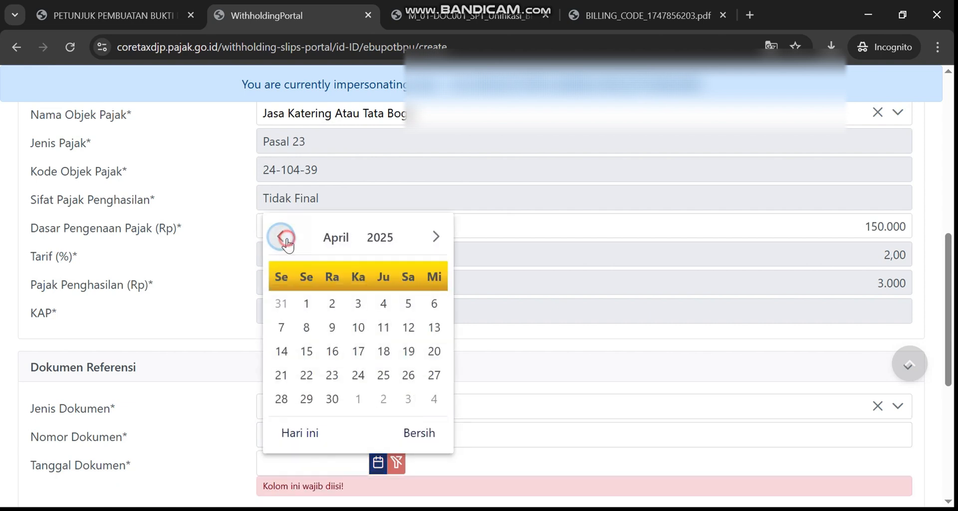
click(281, 237)
click(282, 351)
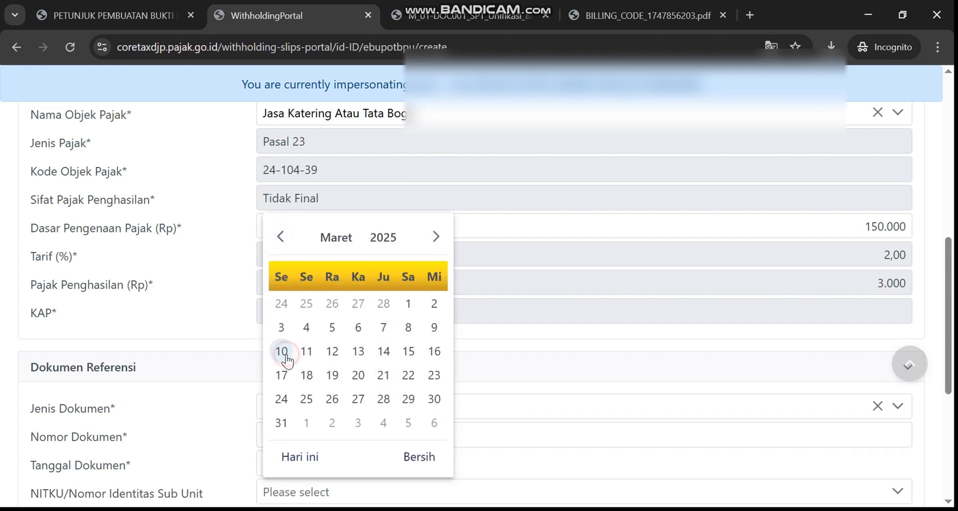
Set the reference document's NITKU to the taxpayer's own listed sub-unit and submit the withholding slip.
scroll(302, 381, down, 3)
click(313, 350)
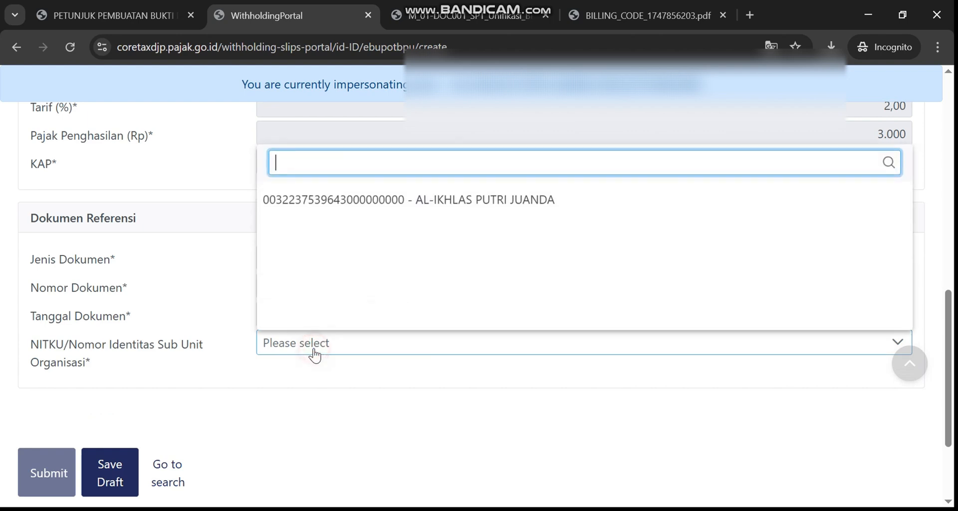
click(459, 204)
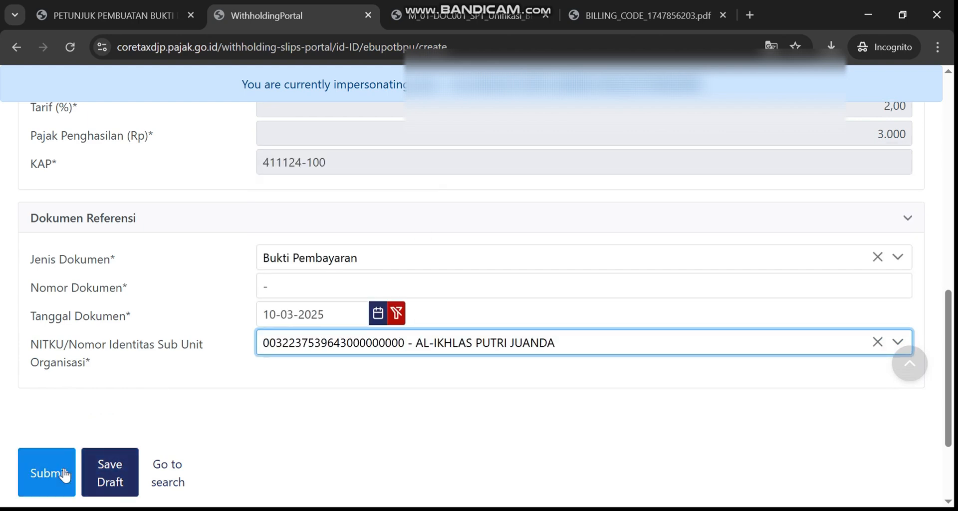
click(57, 472)
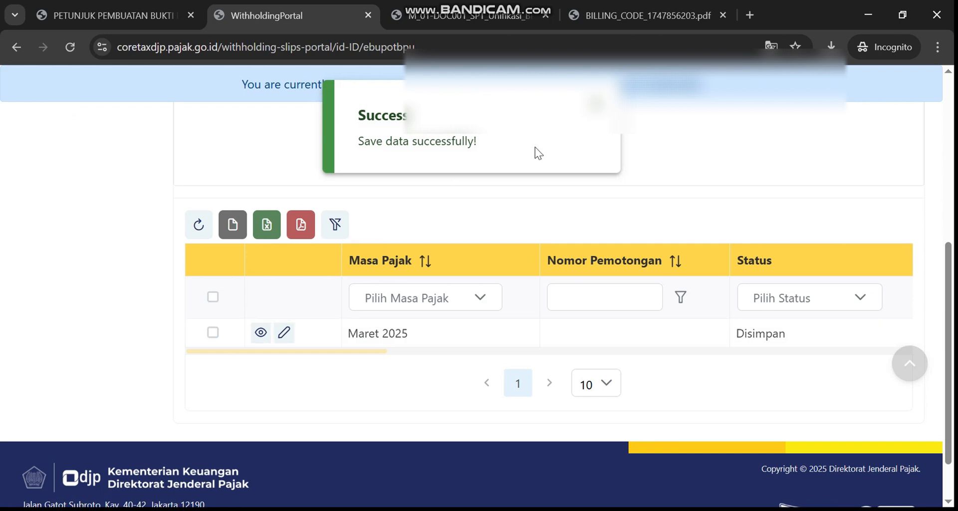
click(596, 104)
Issue the saved Maret 2025 slip, entering the signer's password with Kode Otorisasi DJP and confirming the signature.
click(212, 333)
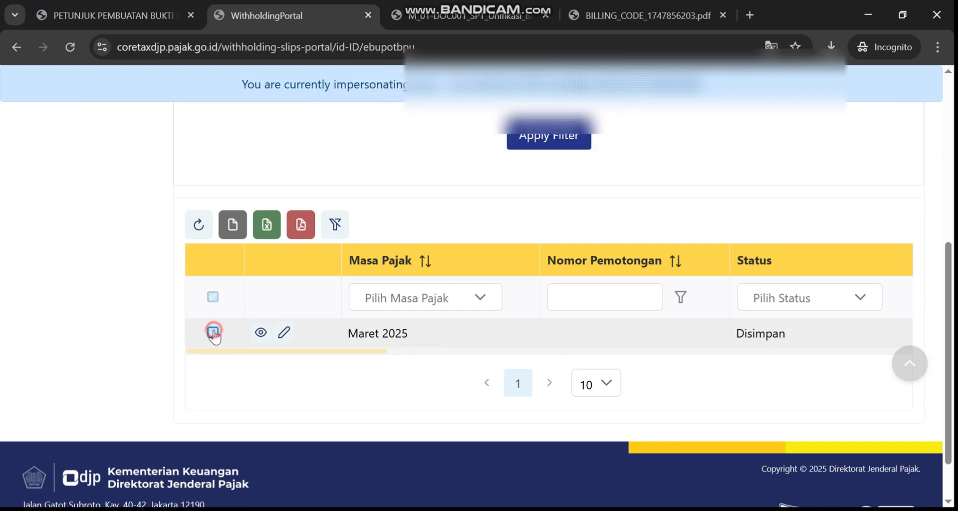
scroll(669, 215, up, 5)
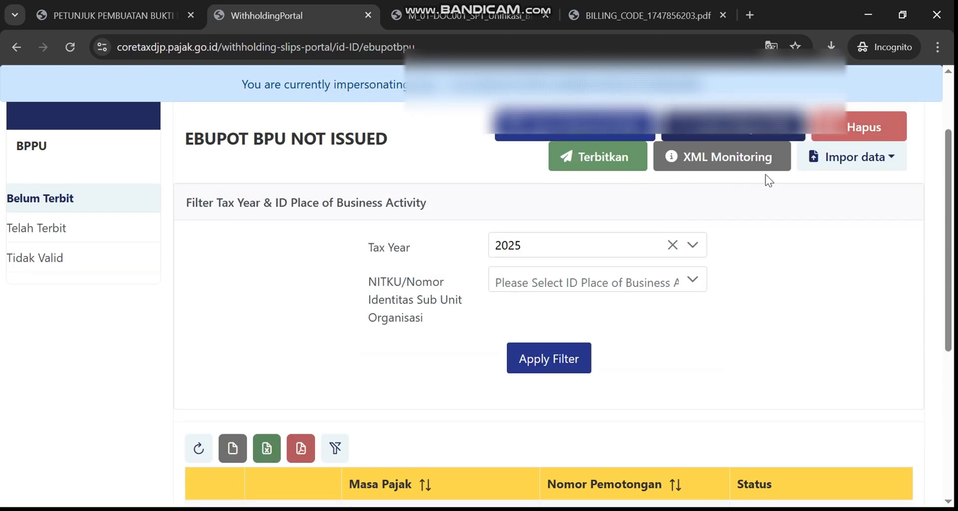
click(590, 154)
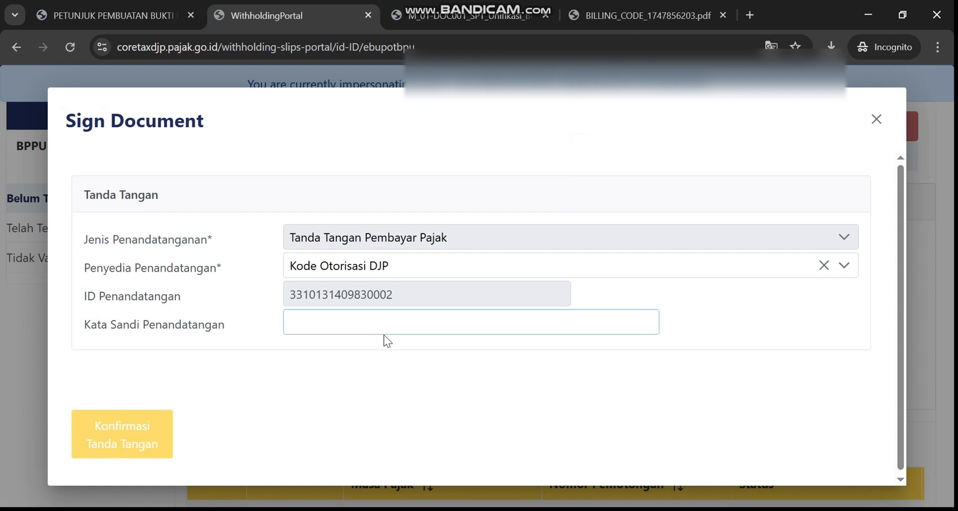
click(381, 323)
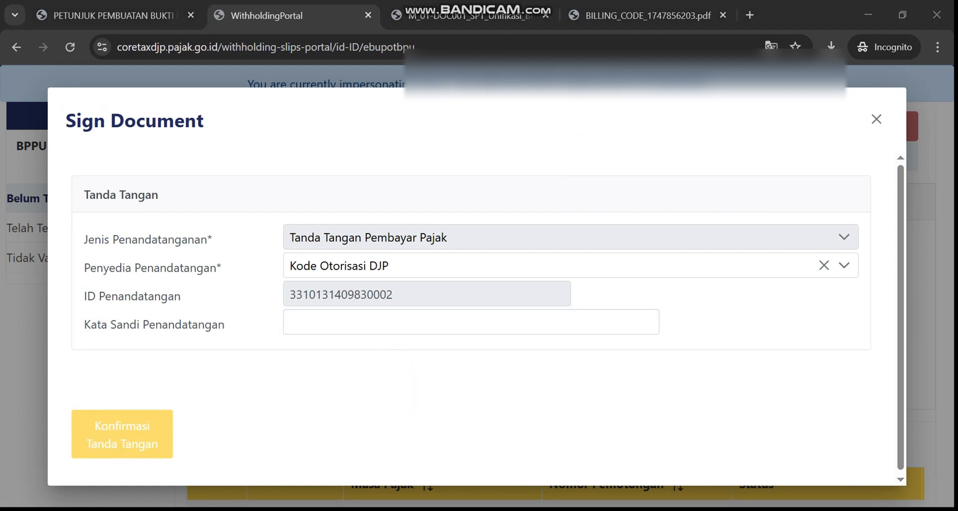
click(79, 347)
click(338, 323)
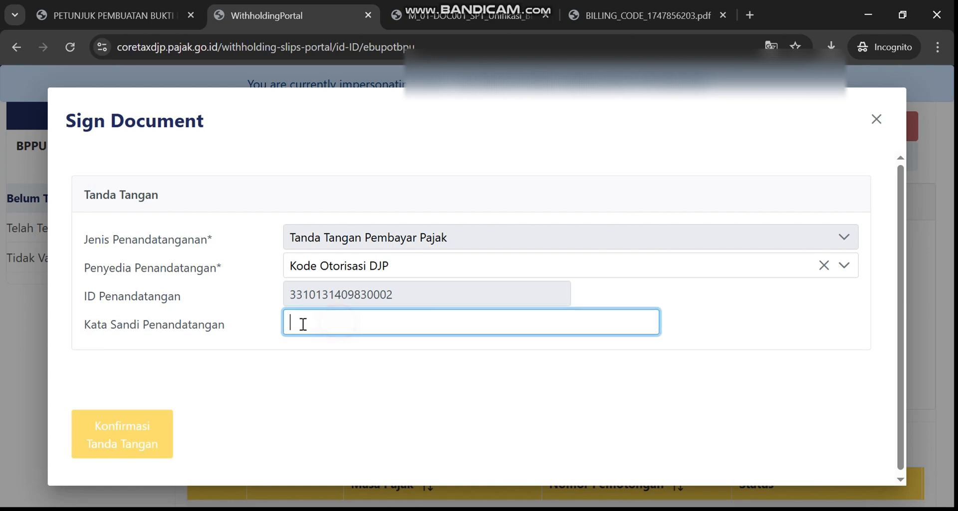
key(ctrl+v)
click(130, 432)
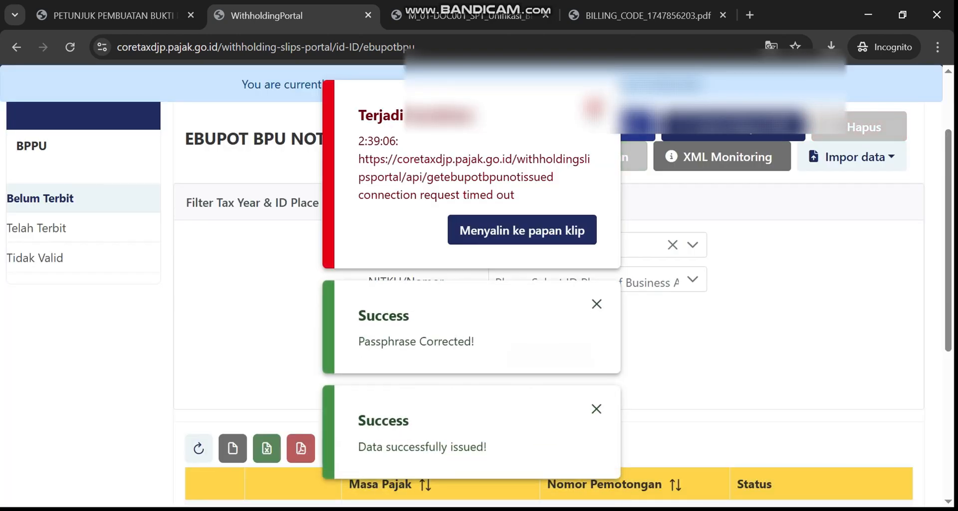
Review the issued BPPU slips' tax base and Pajak Penghasilan amounts, and consult the Skenario 2 deposit flow in the guide PDF.
click(27, 228)
scroll(148, 317, down, 2)
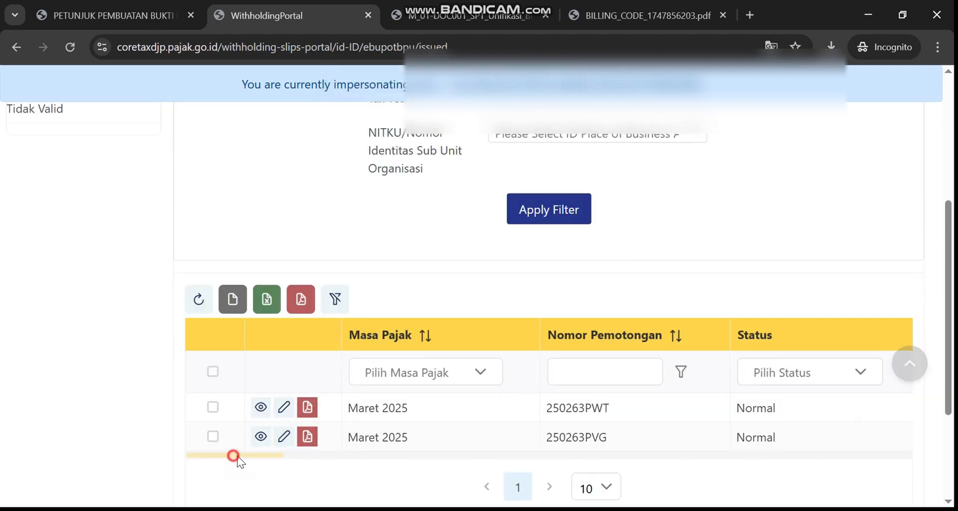
drag(235, 456, 481, 464)
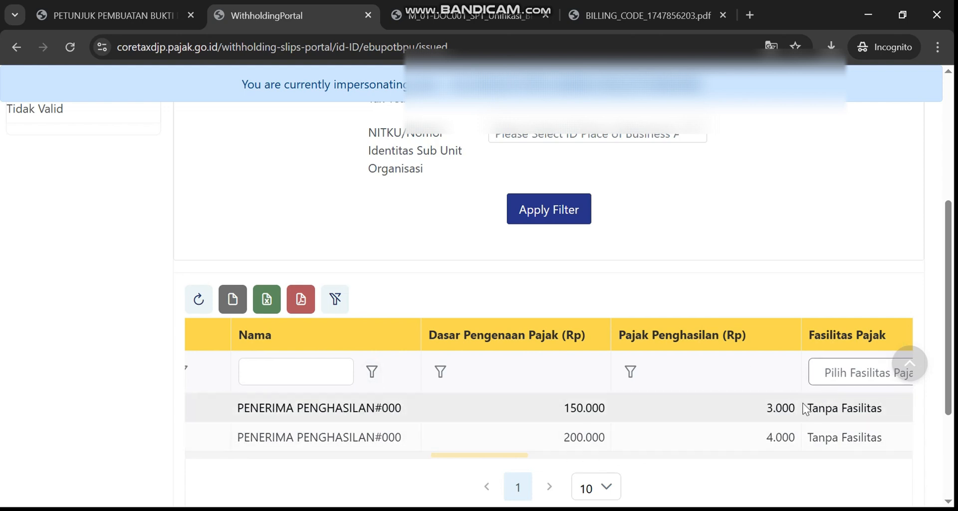
click(99, 15)
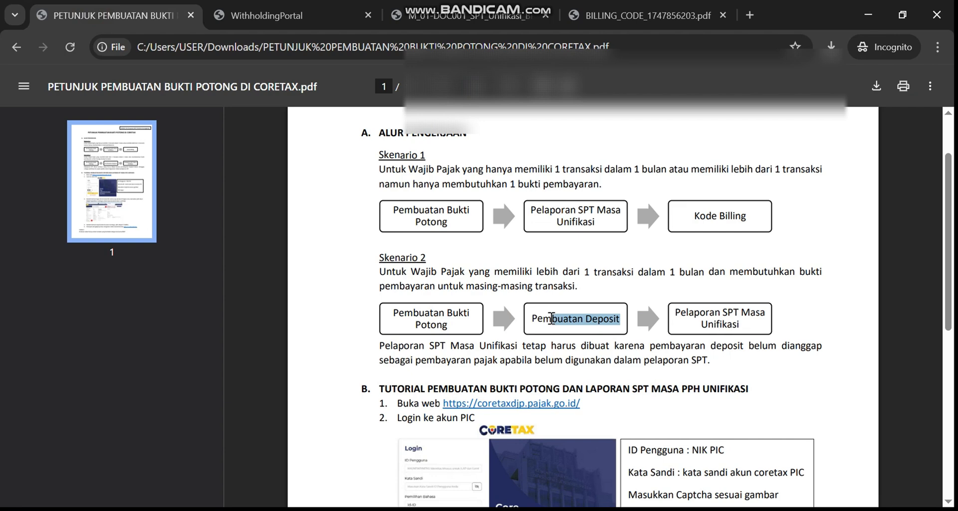
click(255, 16)
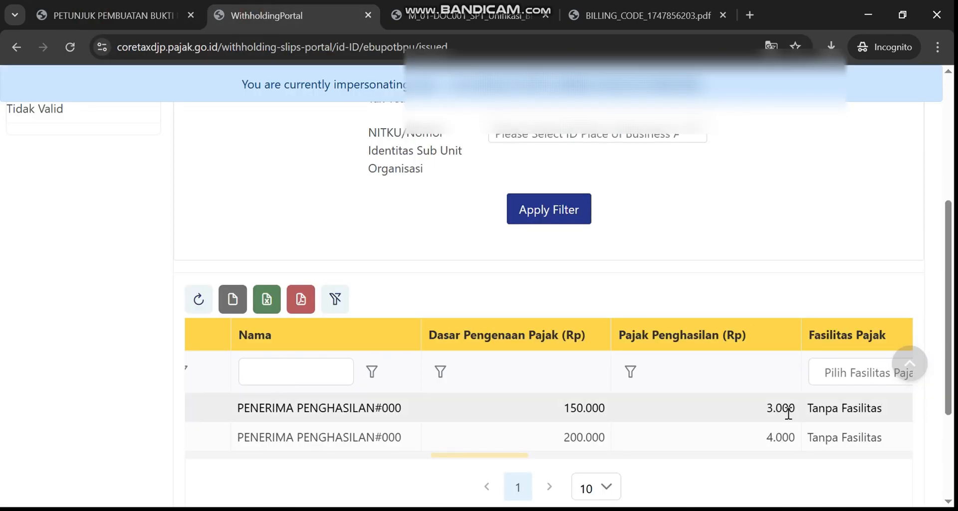
Open the Layanan Mandiri Kode Billing service and continue past the taxpayer identity verification.
scroll(563, 321, up, 5)
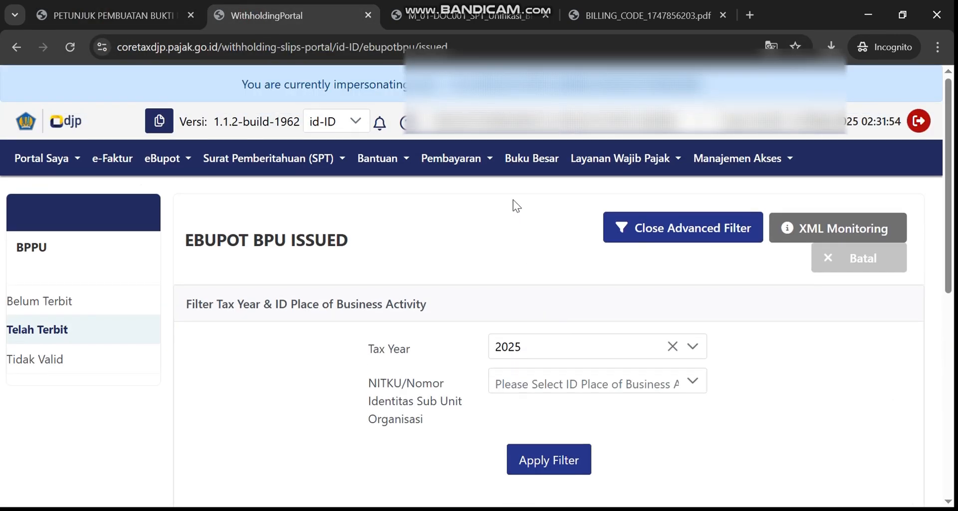
click(488, 165)
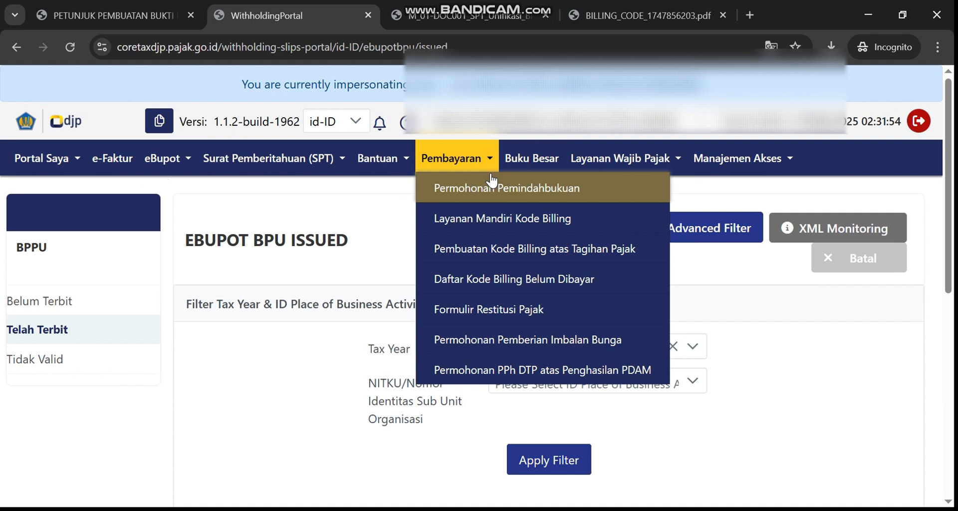
click(495, 219)
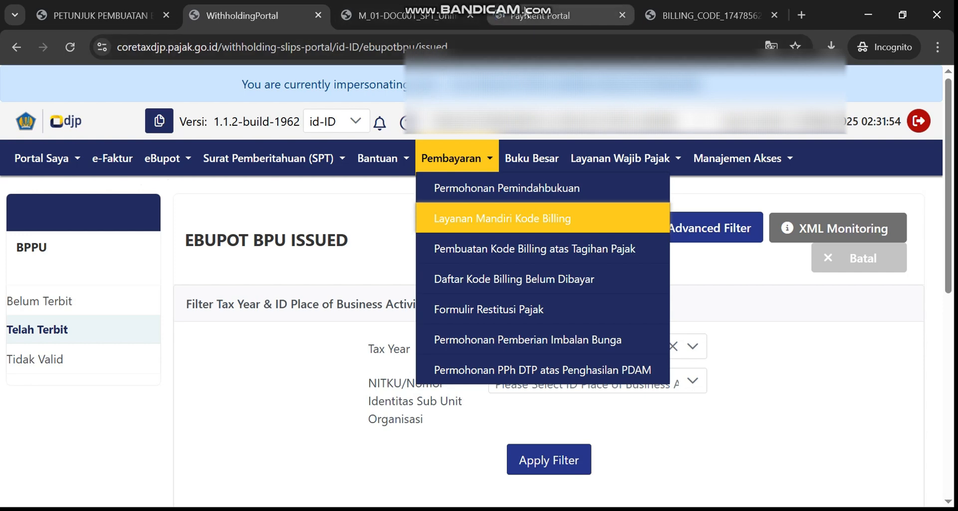
click(537, 14)
scroll(465, 329, down, 3)
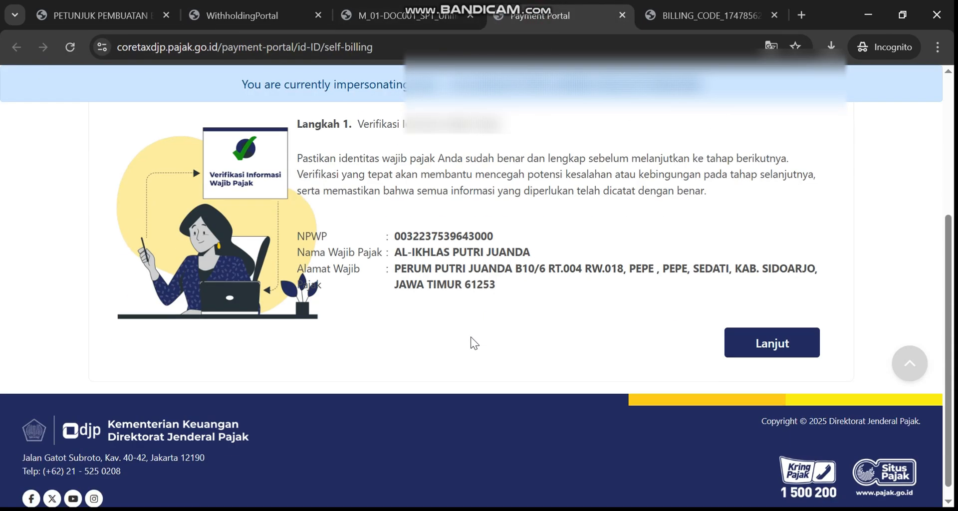
scroll(475, 343, down, 1)
click(758, 344)
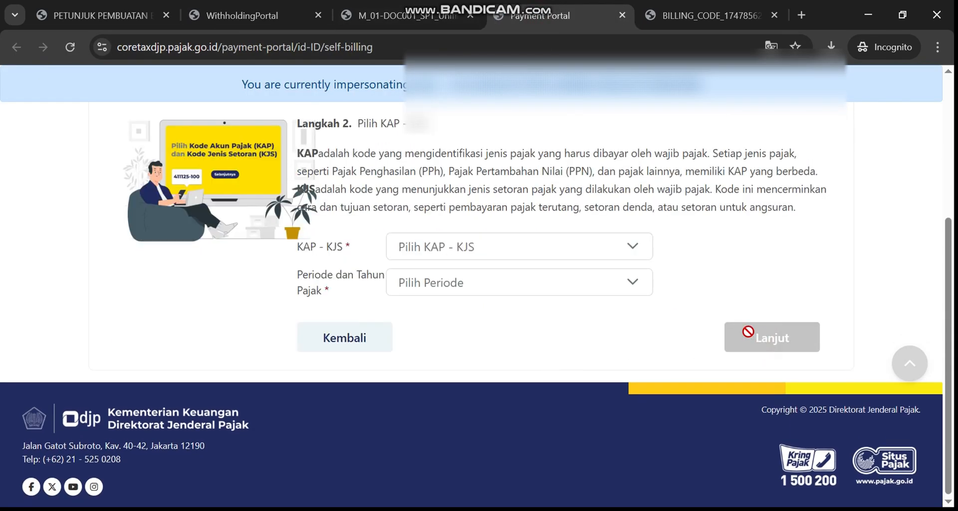
Set KAP - KJS to 411618-100 Setoran untuk Deposit Pajak with period Januari - Desember 2025 and continue to the billing details.
click(499, 247)
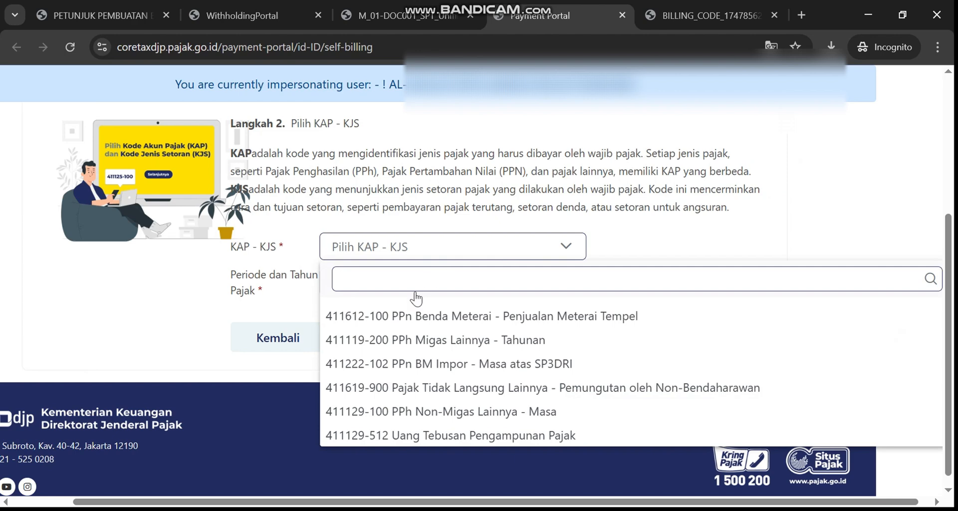
text(depos)
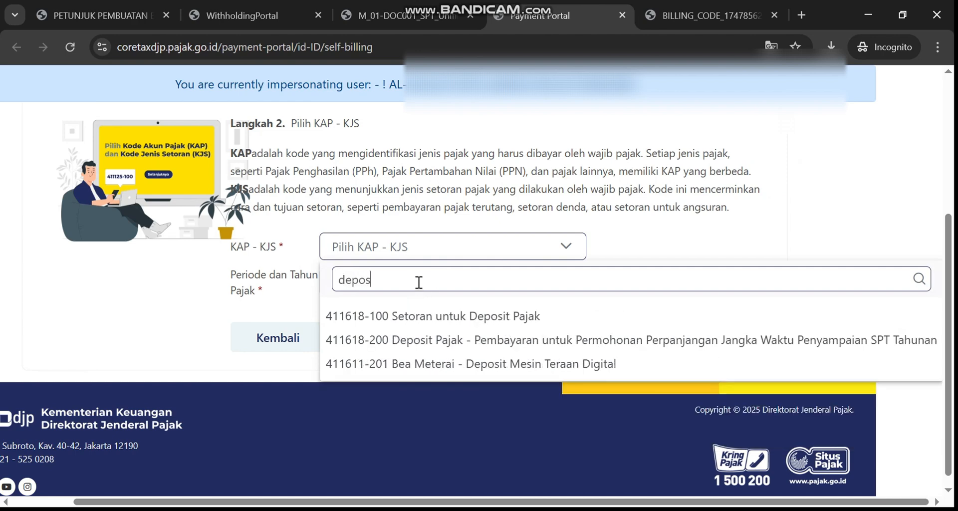
click(414, 316)
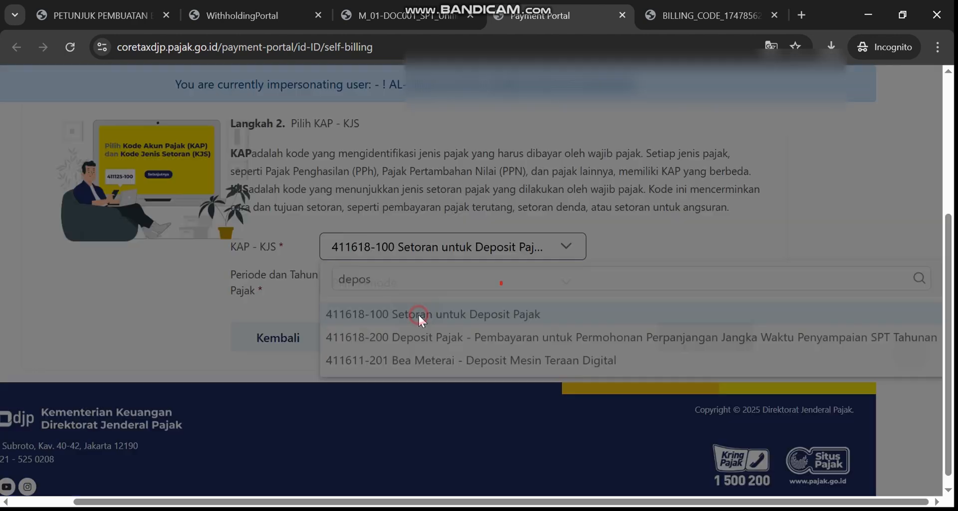
click(439, 291)
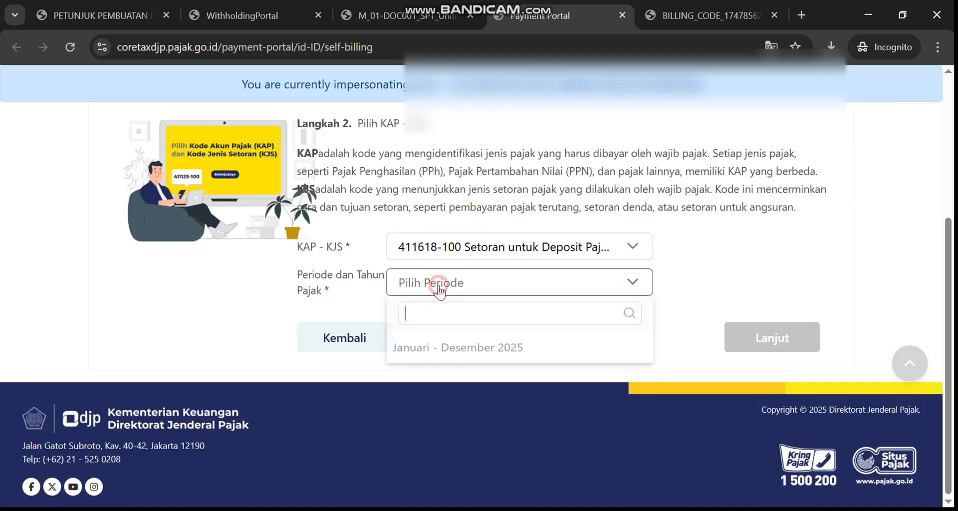
click(436, 349)
click(770, 355)
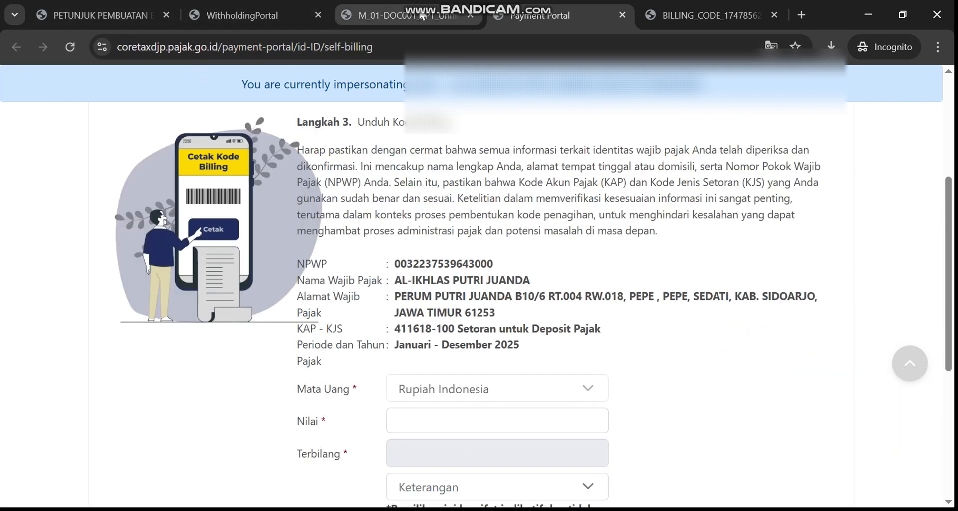
Check the first transaction's withheld tax in the issued slips, then set the billing's Nilai to 3.000 and Keterangan to Pembayaran PPh Pasal 23.
click(245, 15)
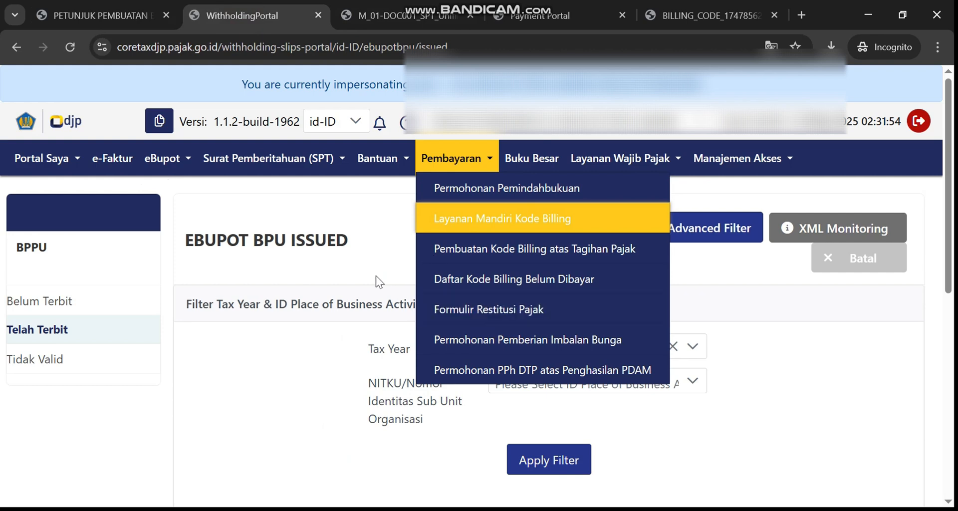
scroll(274, 292, down, 6)
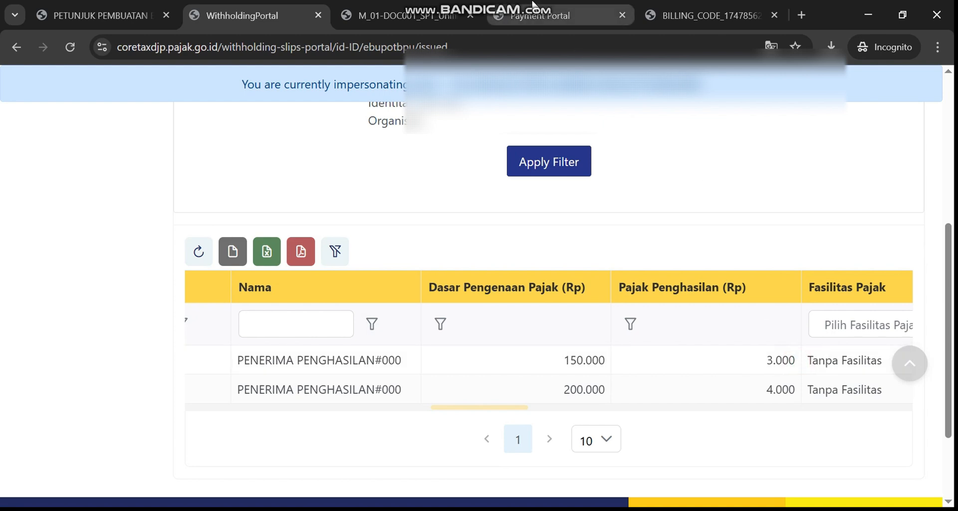
click(535, 19)
click(567, 428)
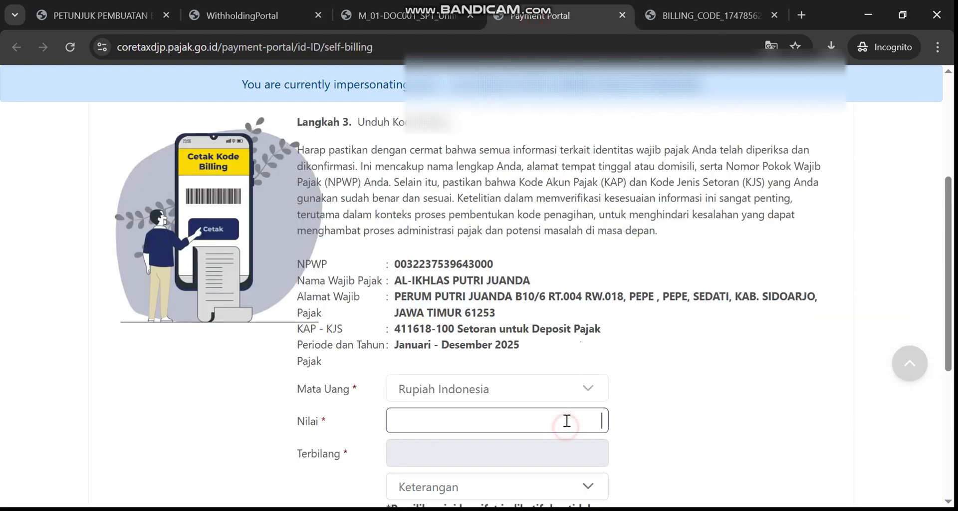
text(3.000)
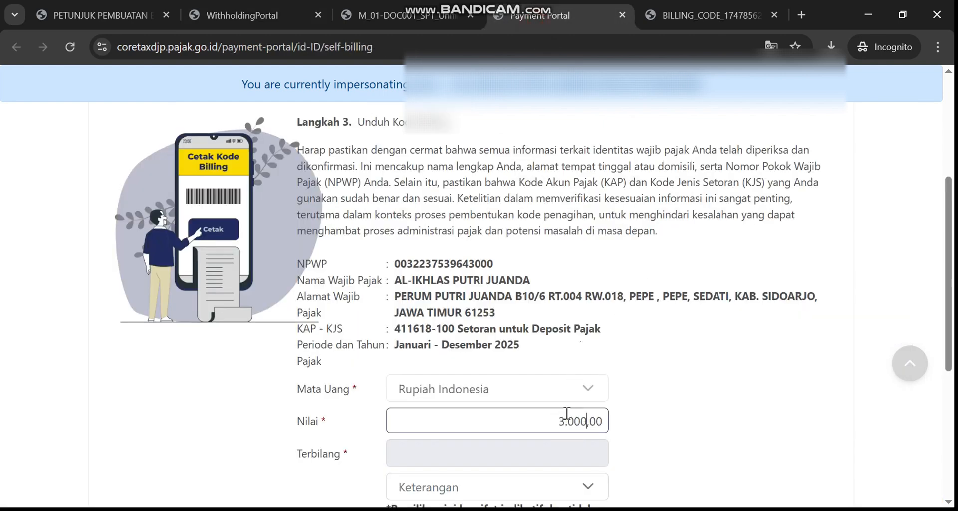
click(547, 464)
scroll(546, 465, down, 1)
click(502, 415)
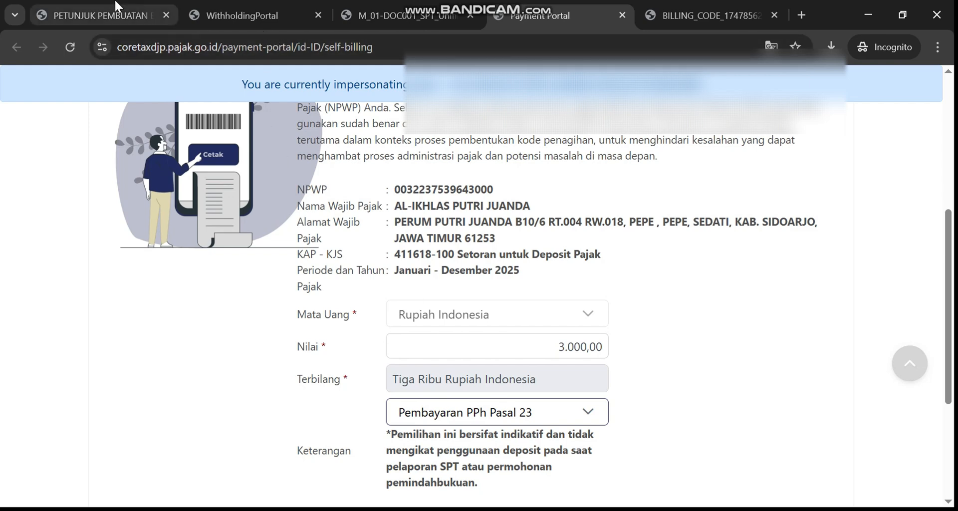
Generate and download the deposit billing code, and review the amount and description in the resulting PDF.
scroll(639, 419, down, 3)
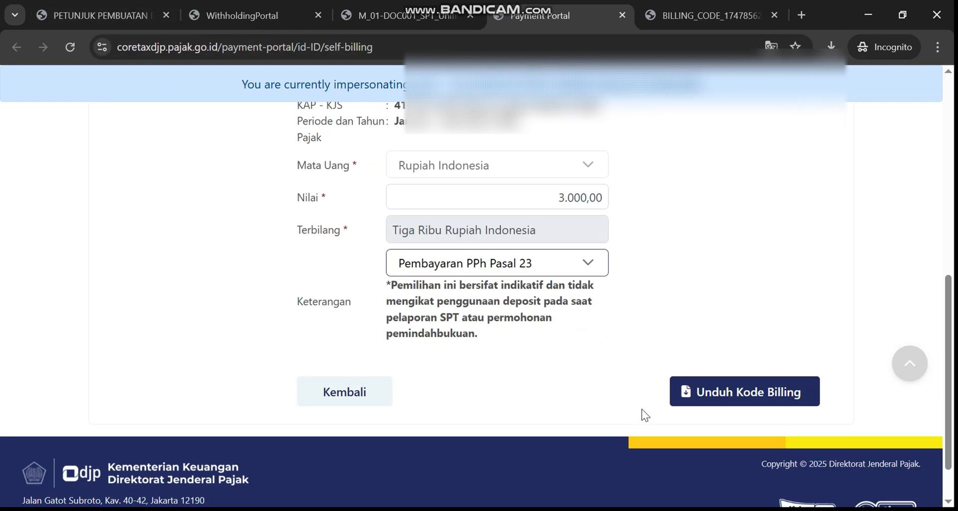
click(738, 395)
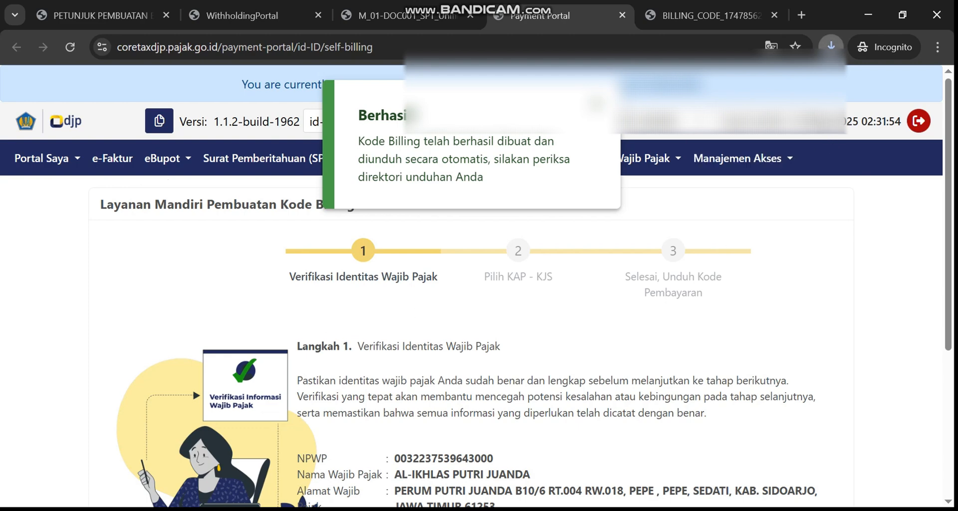
click(680, 132)
scroll(541, 322, down, 5)
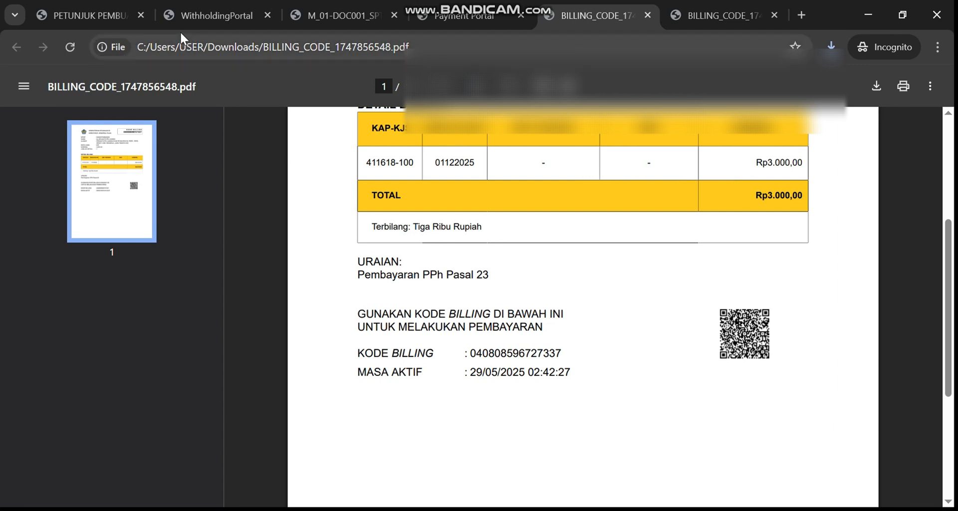
Create a new eBupot BPU slip from the not-issued BPPU list with Masa Pajak Maret 2025.
click(193, 11)
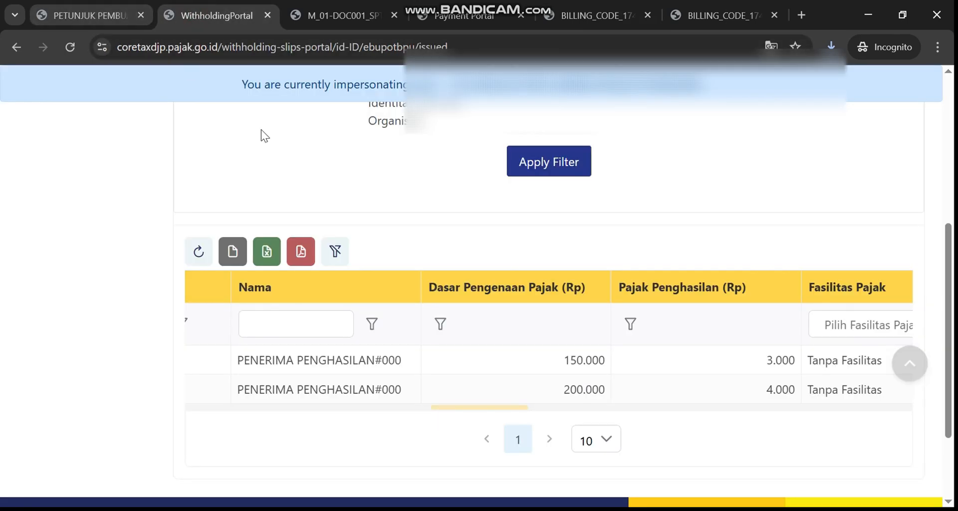
scroll(384, 281, up, 5)
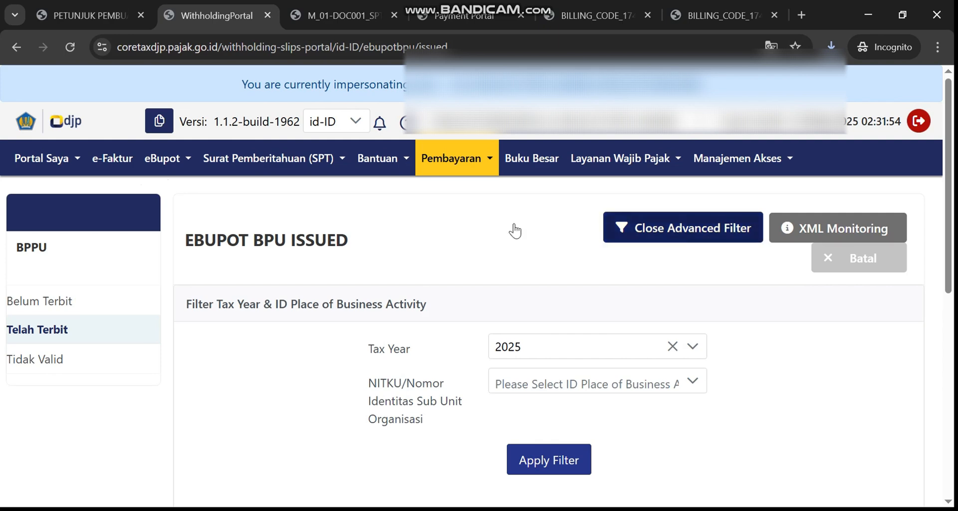
click(55, 302)
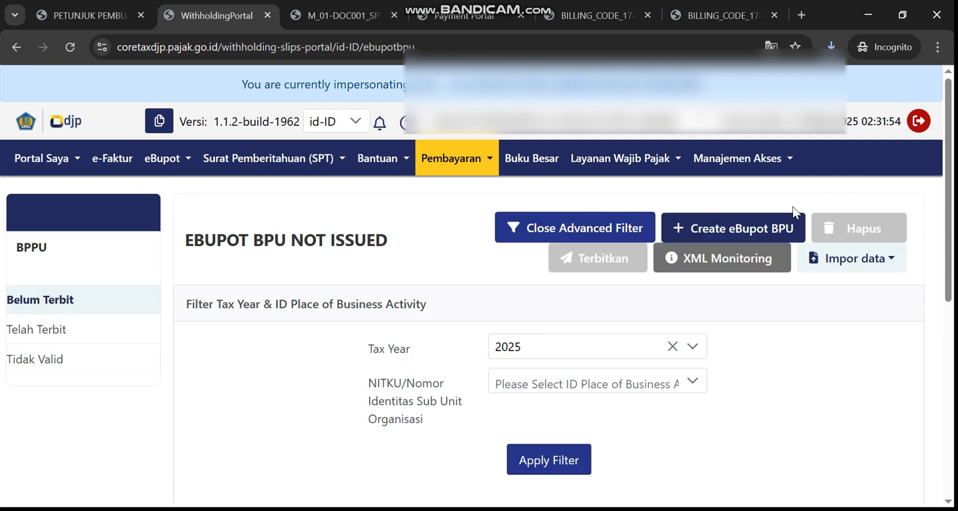
click(738, 229)
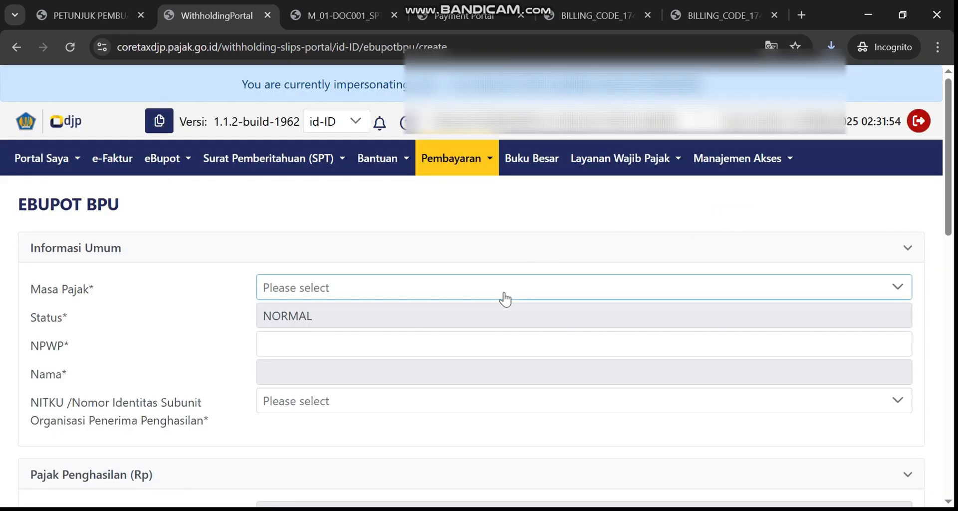
click(405, 288)
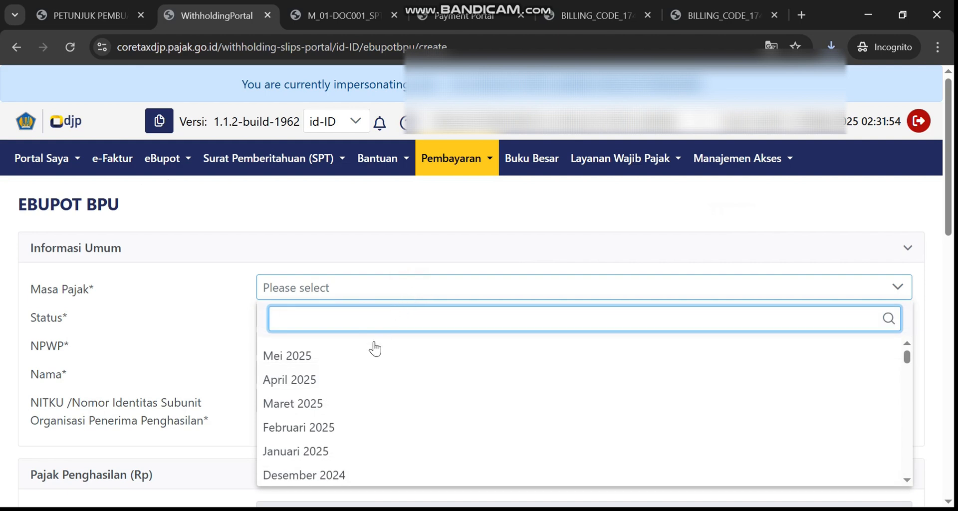
click(354, 405)
Enter the income recipient's NPWP and select the matching PENERIMA PENGHASILAN sub-unit identity.
click(355, 344)
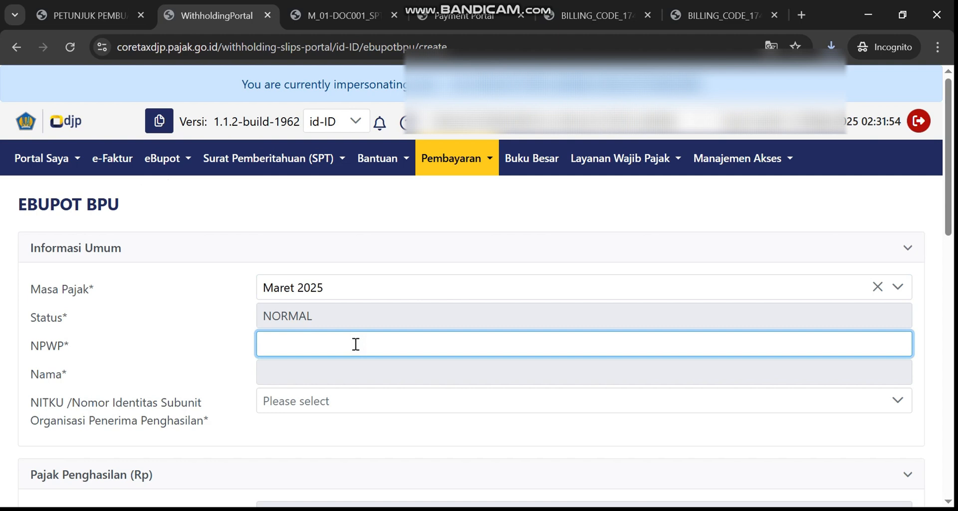
text(000)
click(172, 331)
click(916, 336)
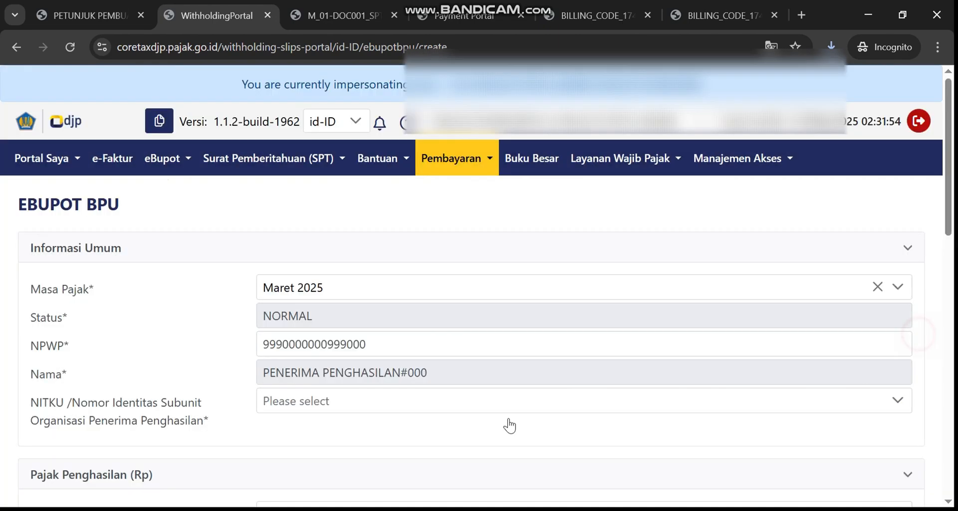
click(403, 399)
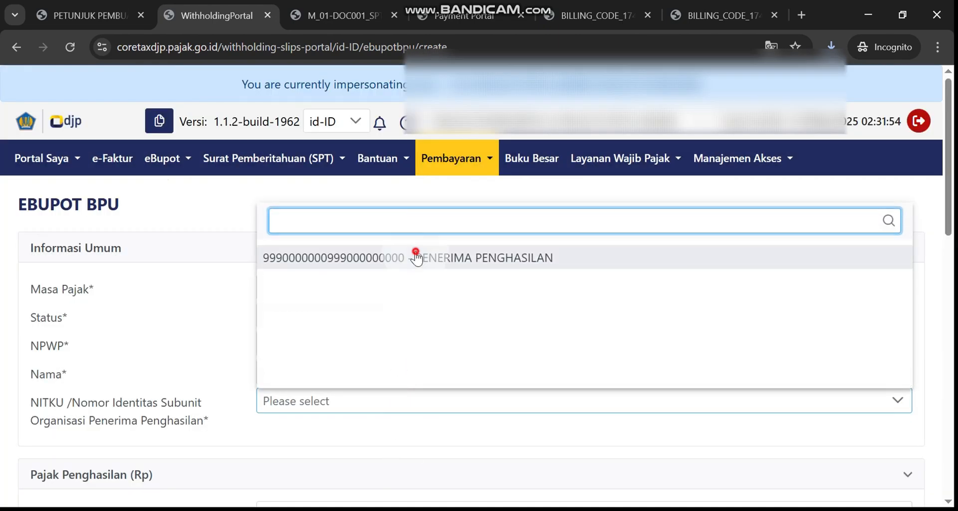
click(420, 257)
Set the tax facility to Tanpa Fasilitas, the tax object to Jasa Katering Atau Tata Boga and the Dasar Pengenaan Pajak to 100.000.
scroll(454, 368, down, 5)
click(360, 295)
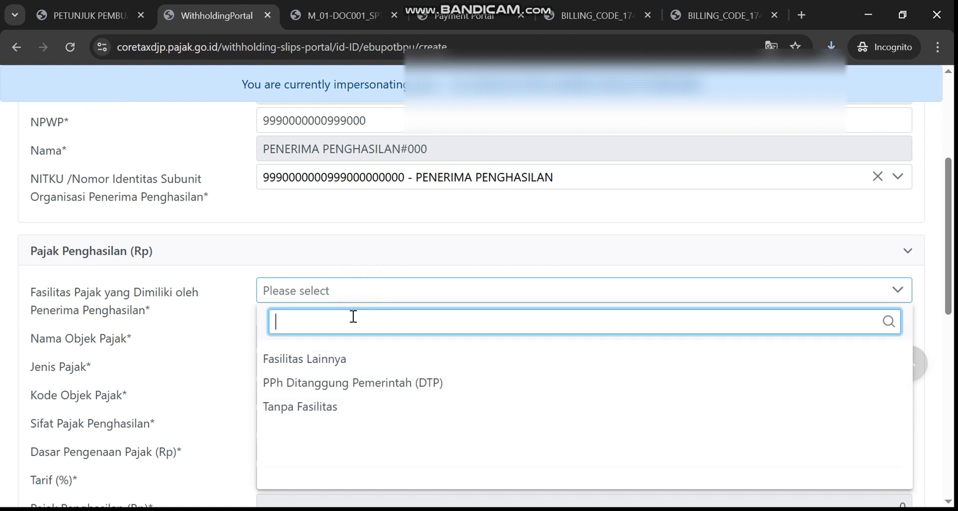
click(304, 414)
click(309, 337)
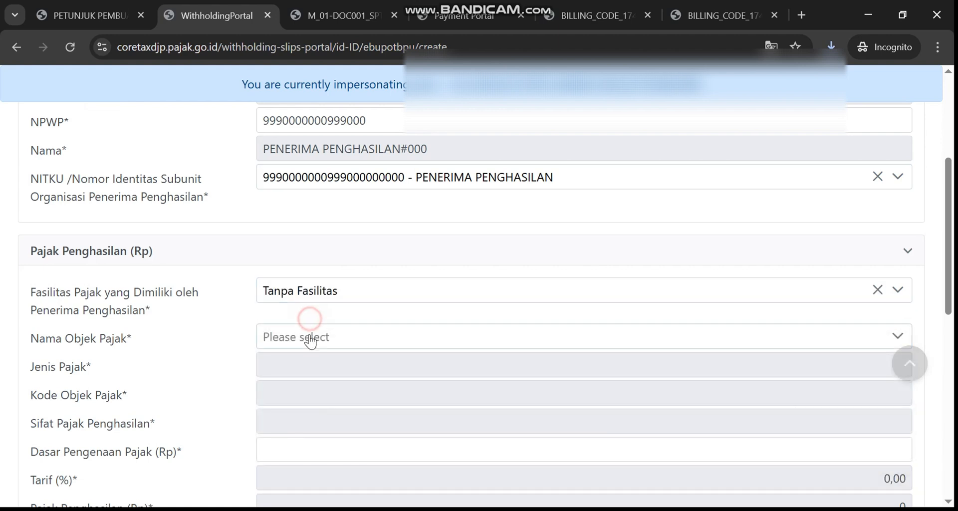
text(kater)
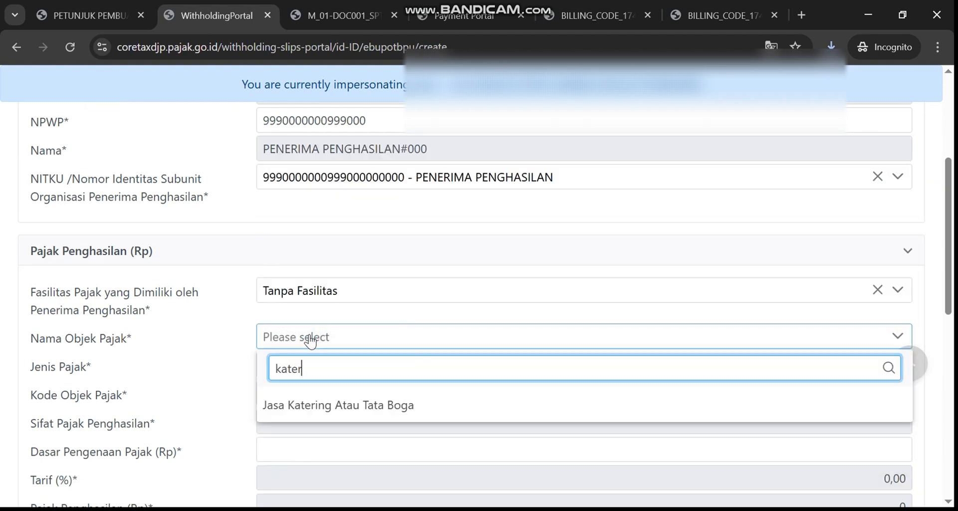
click(327, 406)
scroll(450, 390, down, 2)
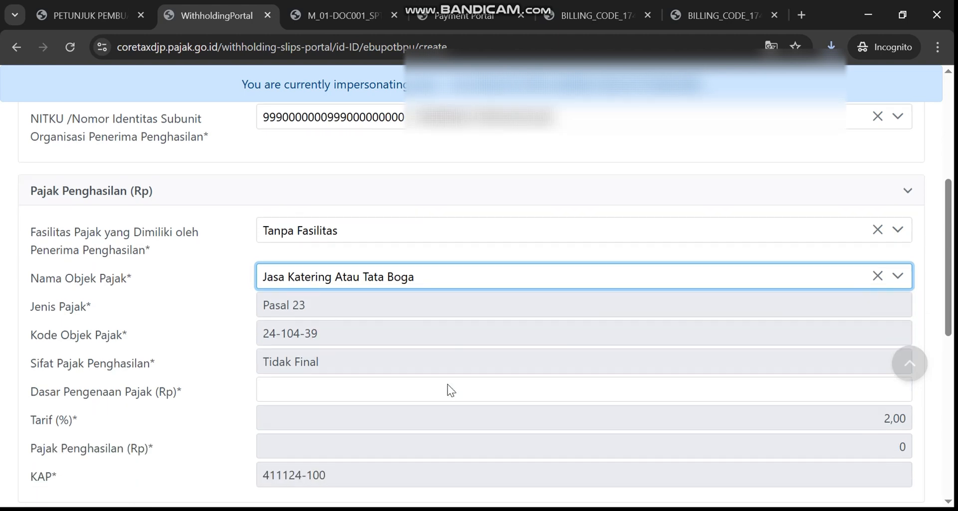
click(756, 373)
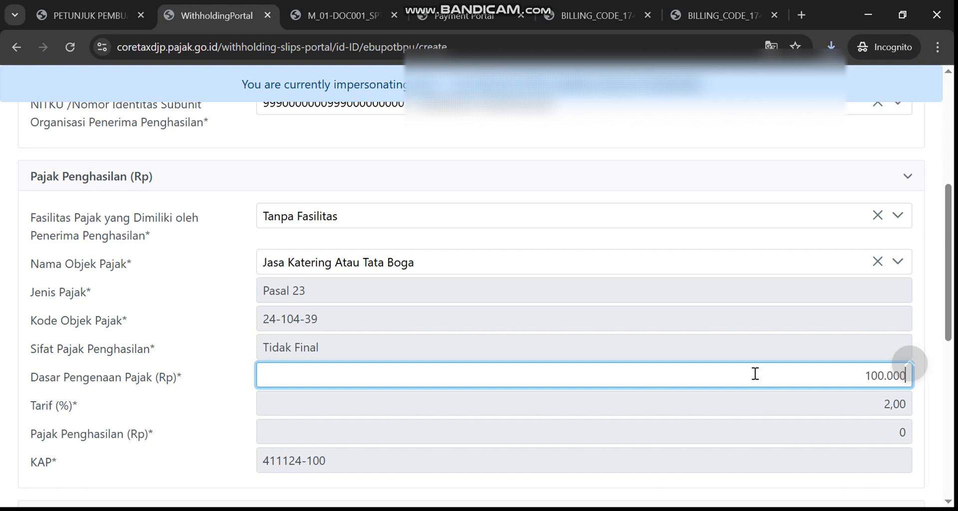
click(698, 327)
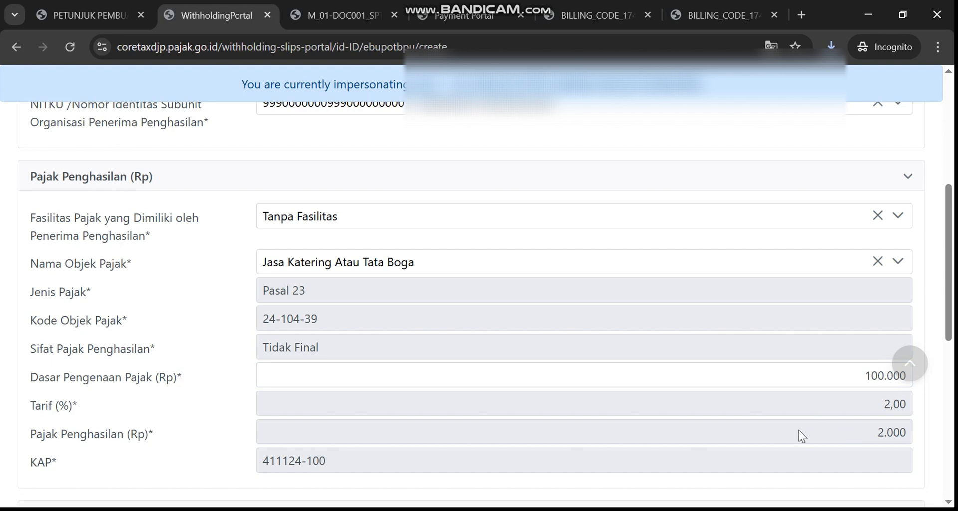
Set the reference document to Bukti Pembayaran with number "-" and date 15-03-2025.
scroll(762, 419, down, 5)
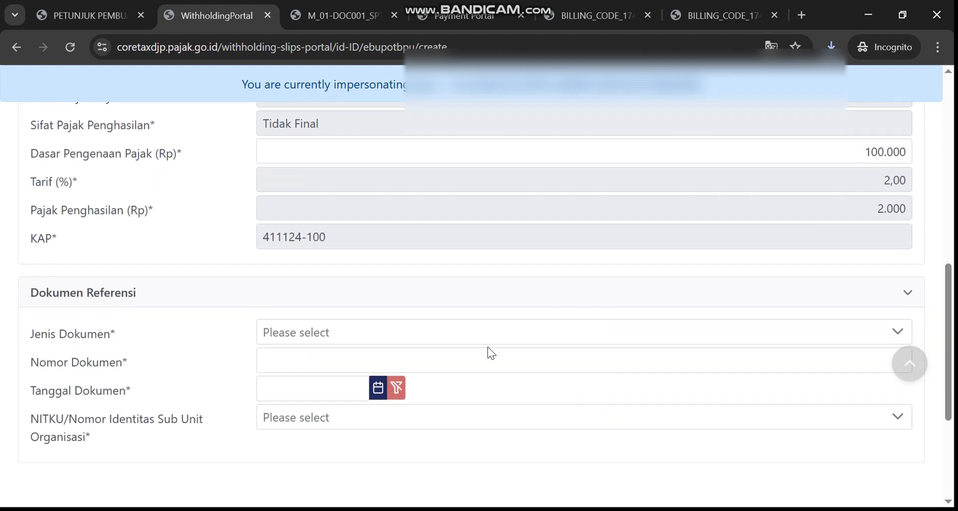
click(287, 333)
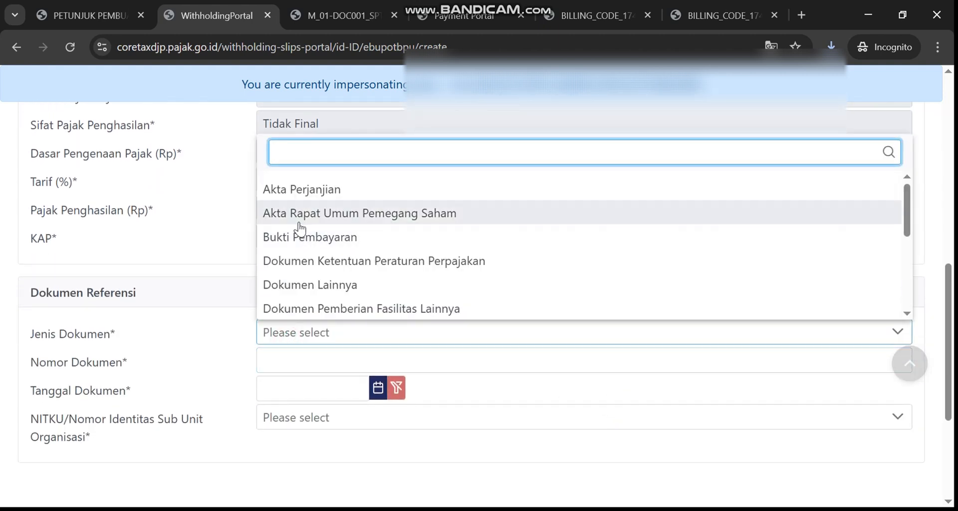
click(300, 237)
click(280, 358)
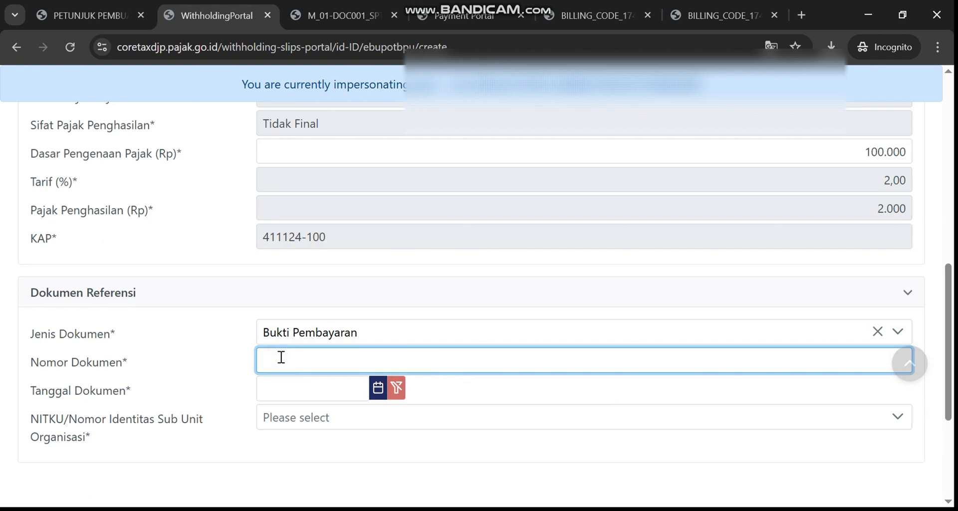
click(287, 391)
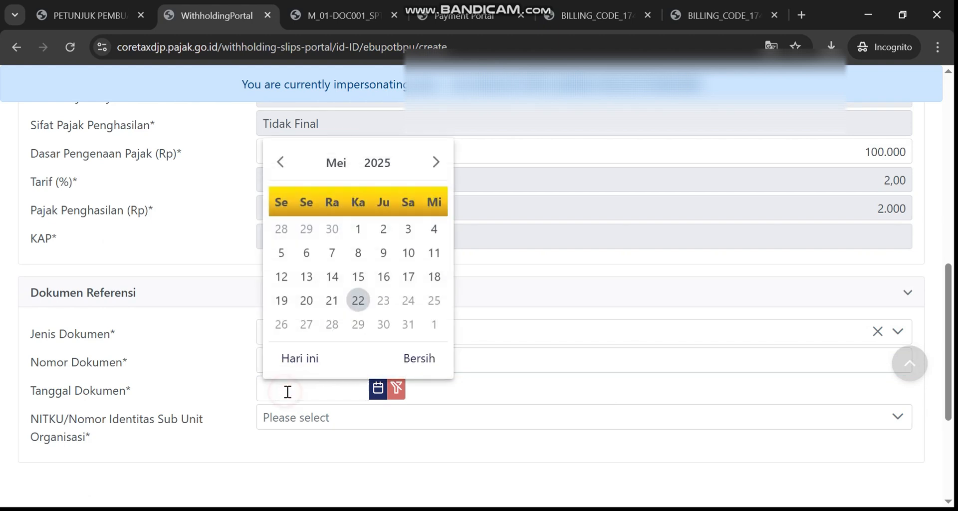
click(283, 162)
click(283, 161)
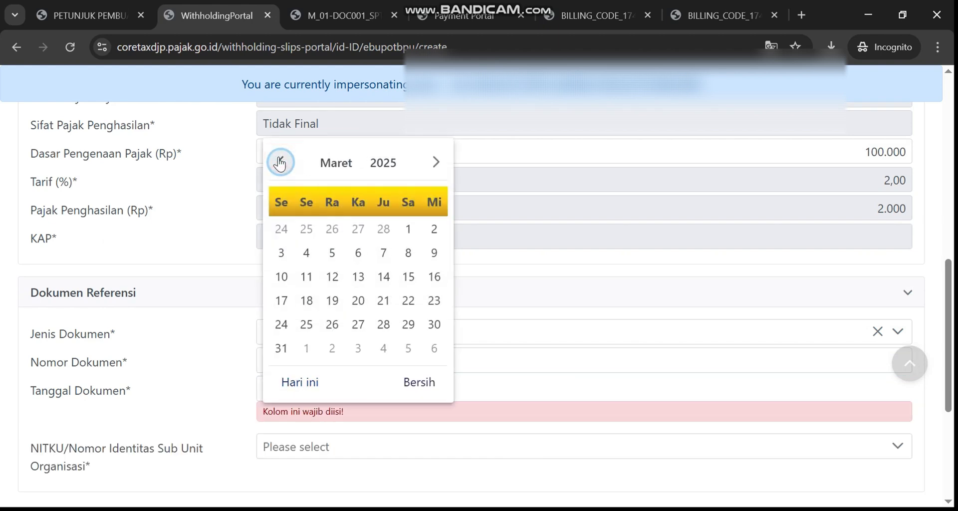
click(409, 277)
Select AL-IKHLAS PUTRI JUANDA as the withholder's sub-unit identity and save the slip.
click(355, 420)
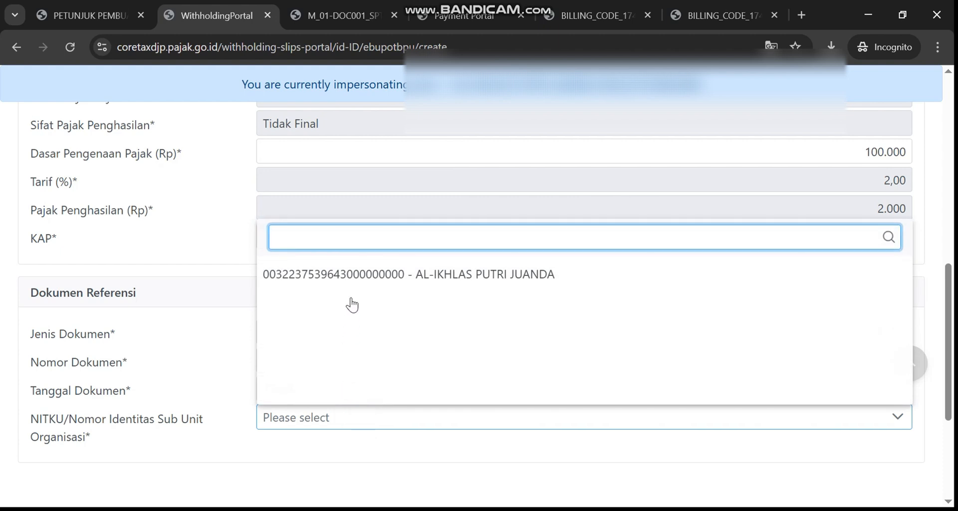
click(354, 277)
click(197, 396)
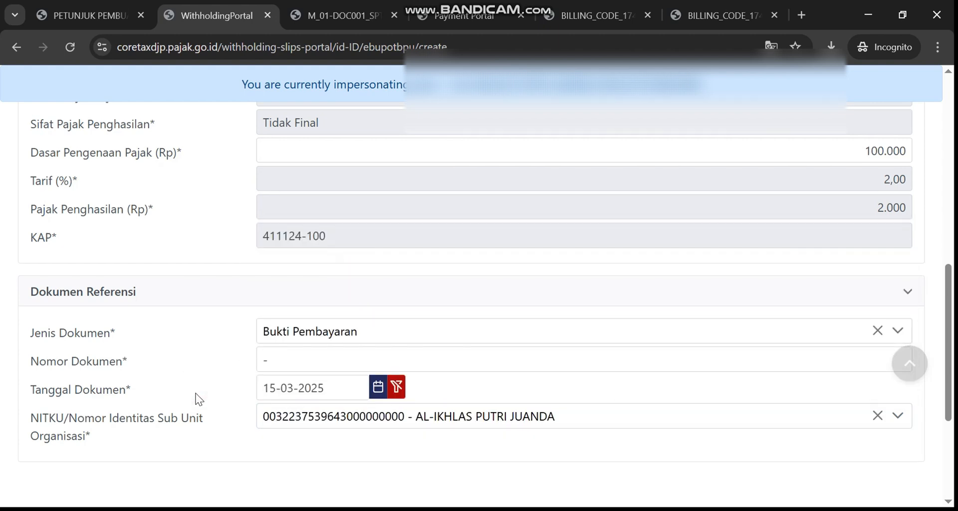
scroll(197, 395, down, 5)
click(30, 408)
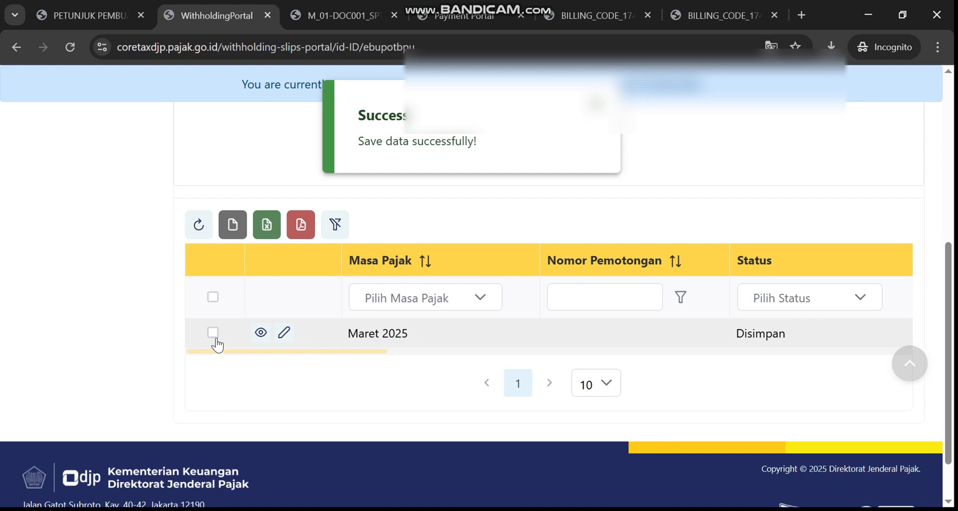
Select the saved Maret 2025 withholding slip in the not-issued list and submit it for issuance.
click(213, 333)
scroll(747, 193, up, 3)
scroll(747, 194, up, 1)
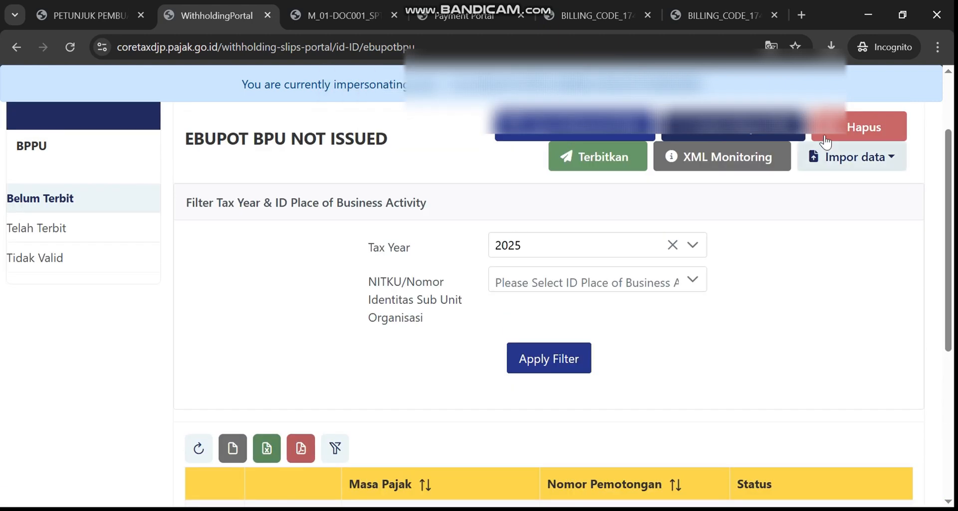
click(571, 158)
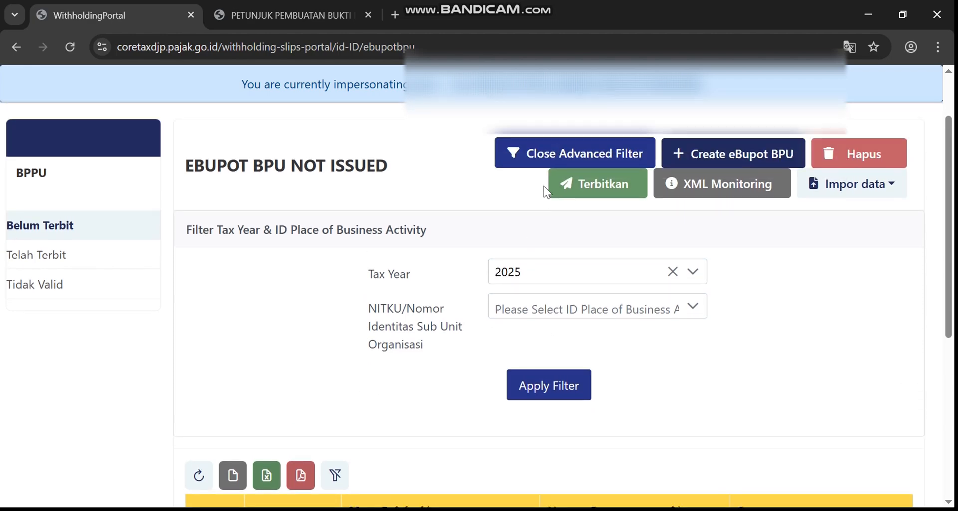
scroll(492, 257, down, 3)
scroll(424, 287, up, 3)
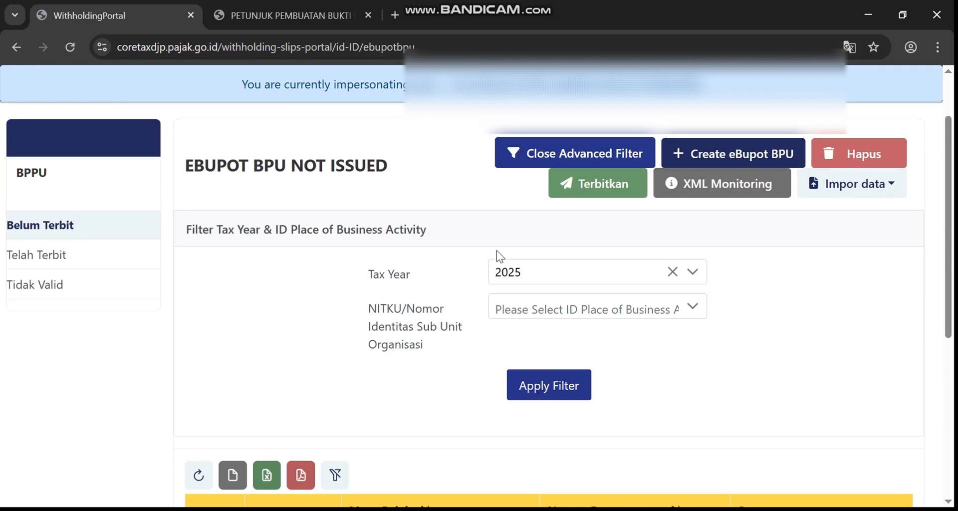
click(597, 193)
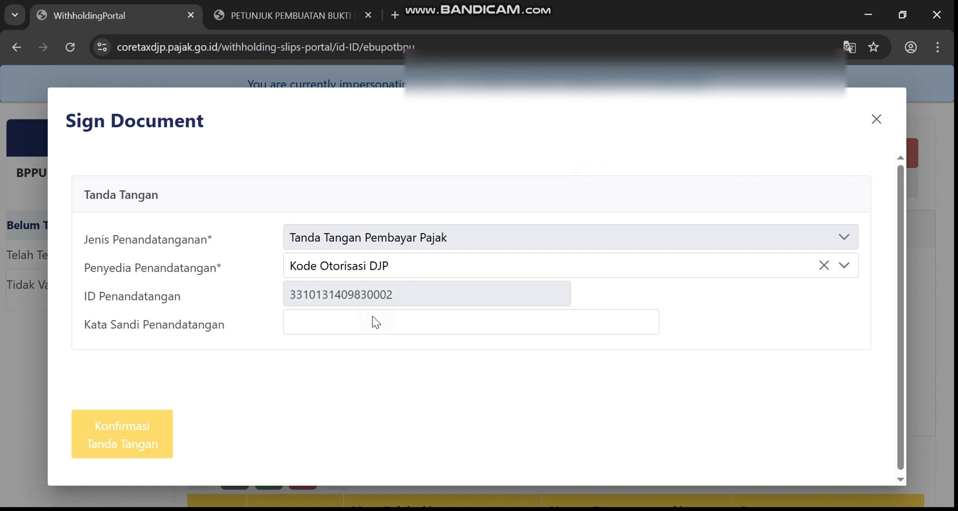
Enter the signer's password with Kode Otorisasi DJP as signing provider and confirm the signature to issue the slip.
click(369, 325)
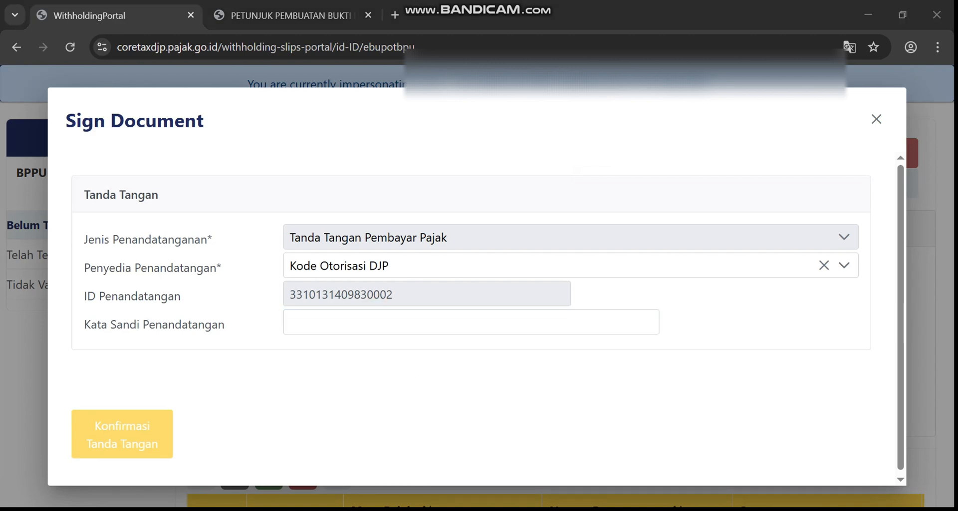
click(86, 358)
click(315, 324)
key(ctrl+v)
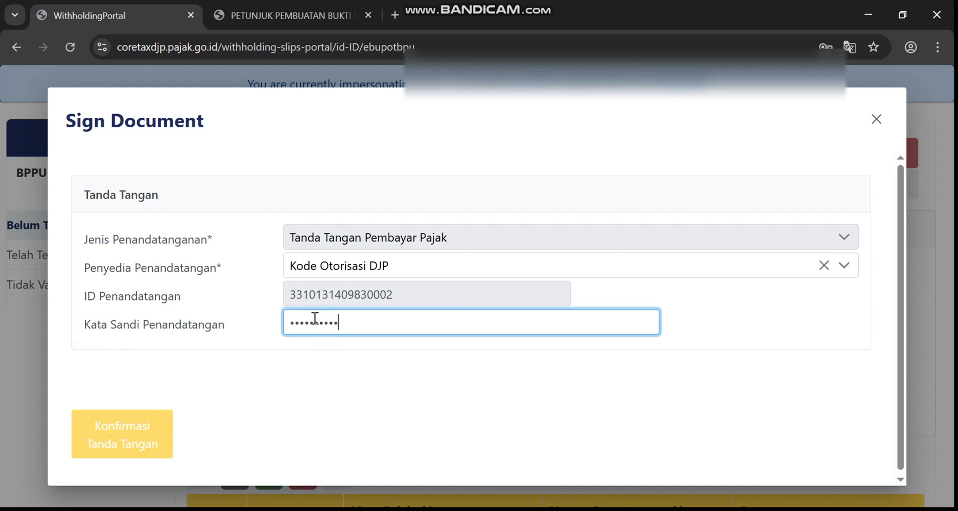
click(145, 444)
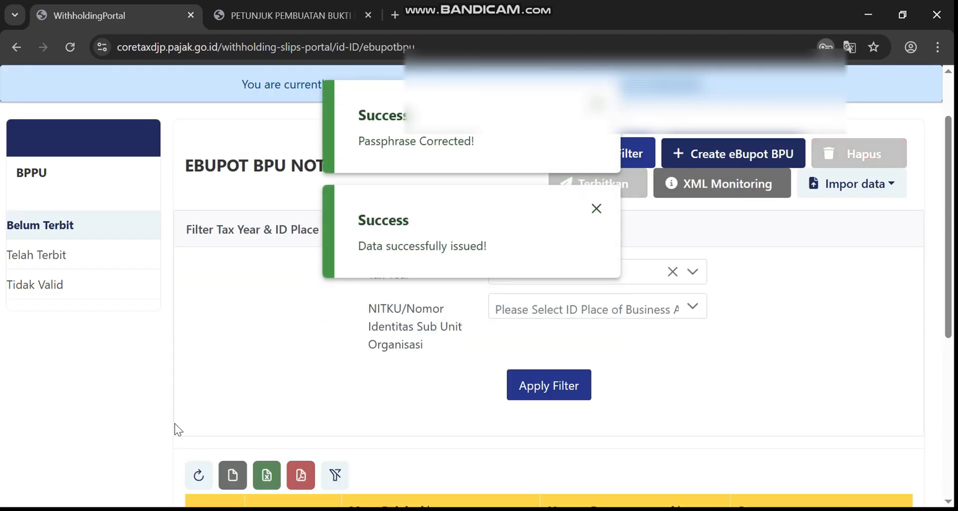
Examine the issued BPPU slips and their Dasar Pengenaan Pajak and Pajak Penghasilan amounts.
scroll(271, 344, down, 3)
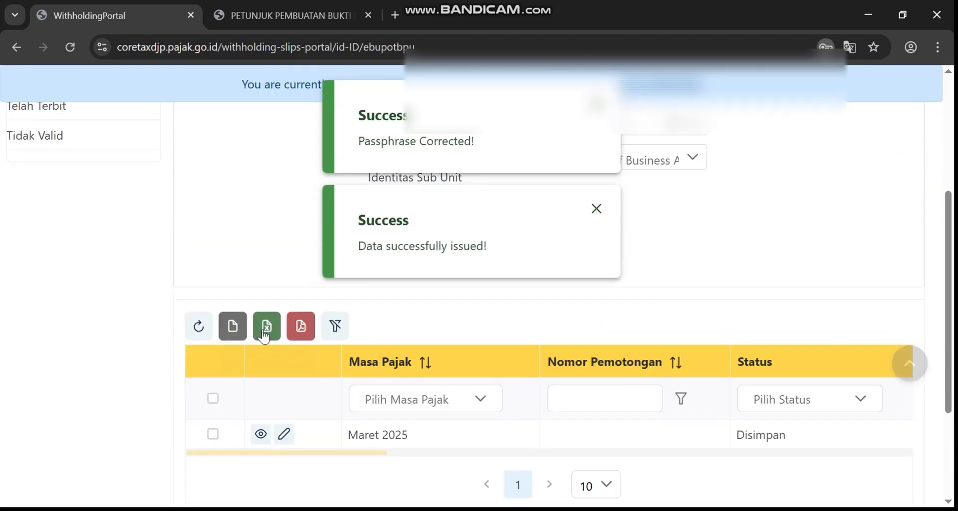
click(40, 106)
scroll(187, 279, down, 3)
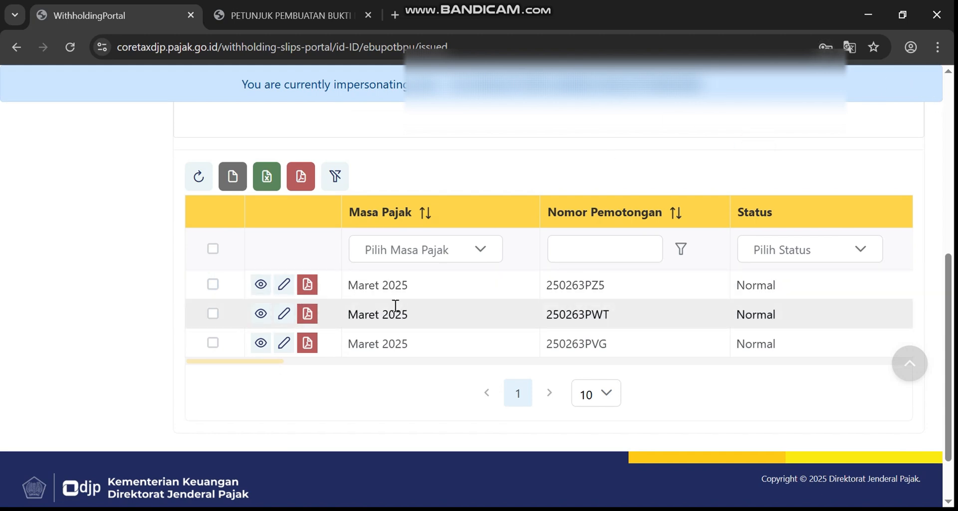
drag(246, 362, 543, 348)
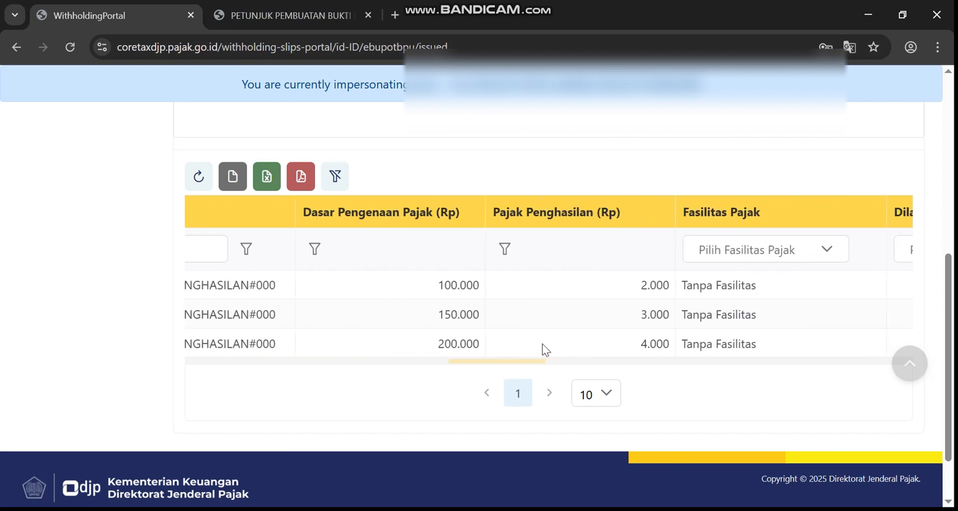
click(639, 282)
Open the Layanan Mandiri Kode Billing service and proceed past the taxpayer identity verification.
scroll(561, 293, up, 10)
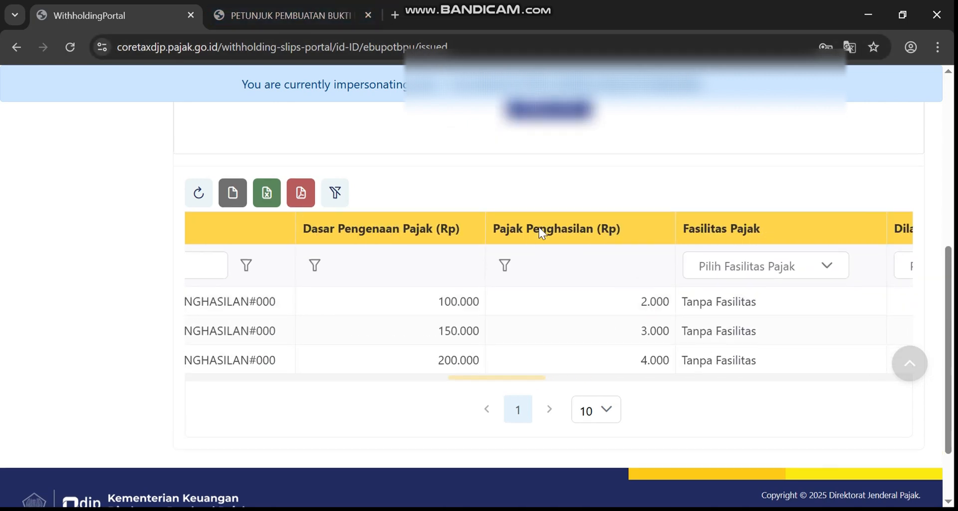
click(487, 165)
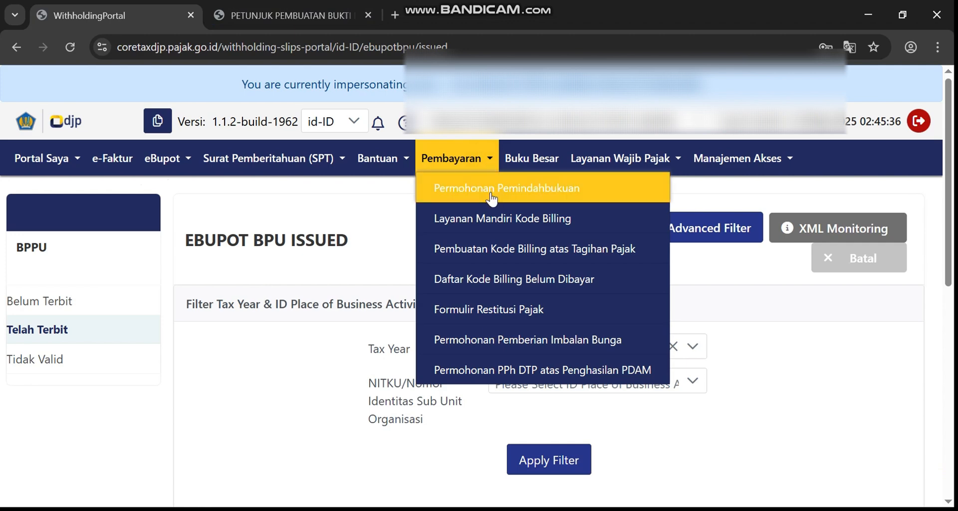
click(484, 218)
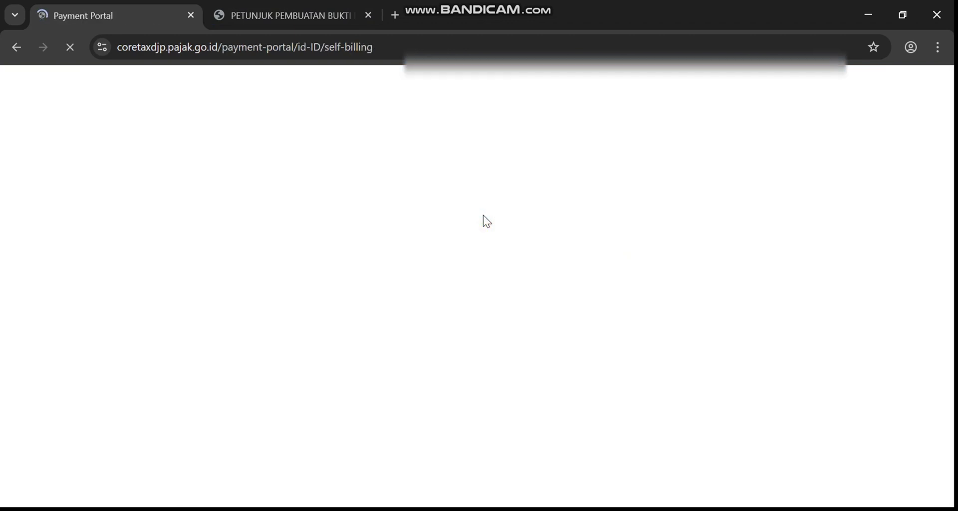
scroll(479, 218, down, 5)
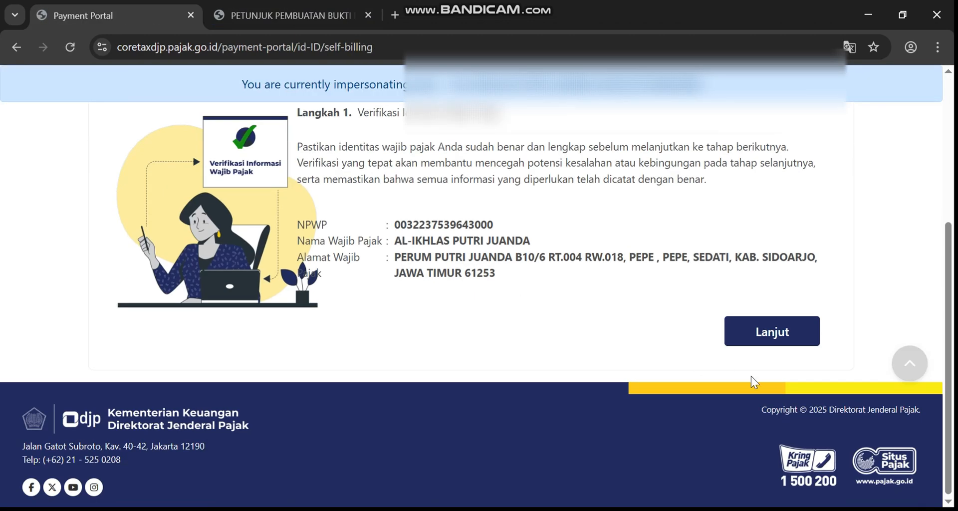
click(757, 330)
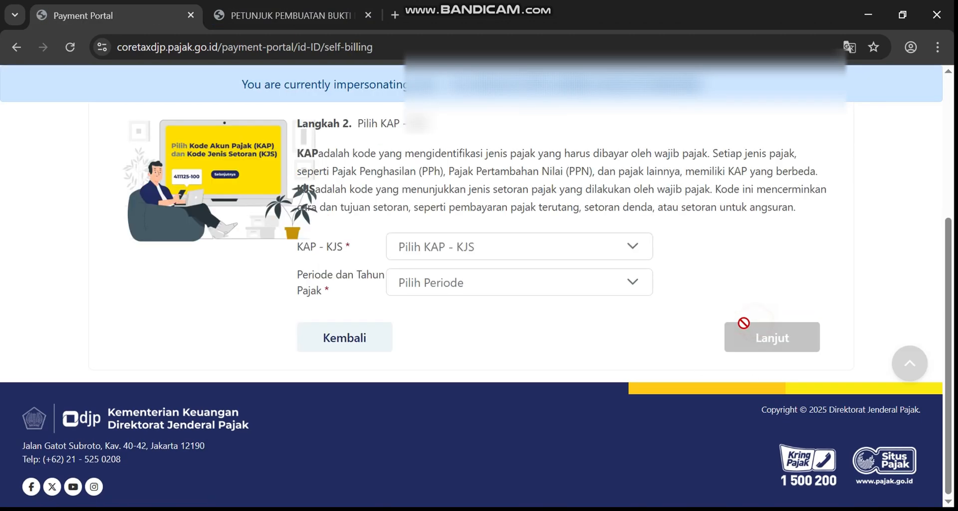
Set KAP-KJS to 411618-100 Setoran untuk Deposit Pajak and the tax period to Januari - Desember 2025, and continue.
click(421, 248)
text(depos)
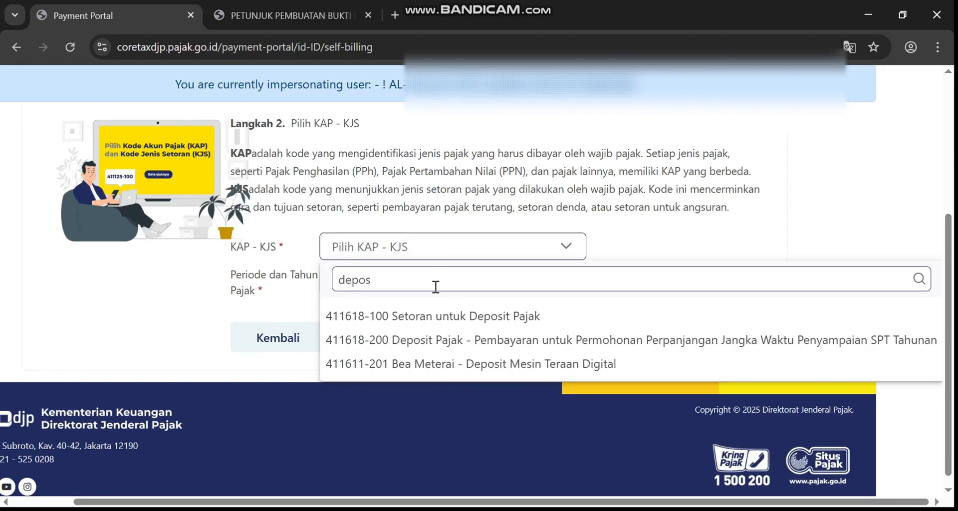
click(434, 318)
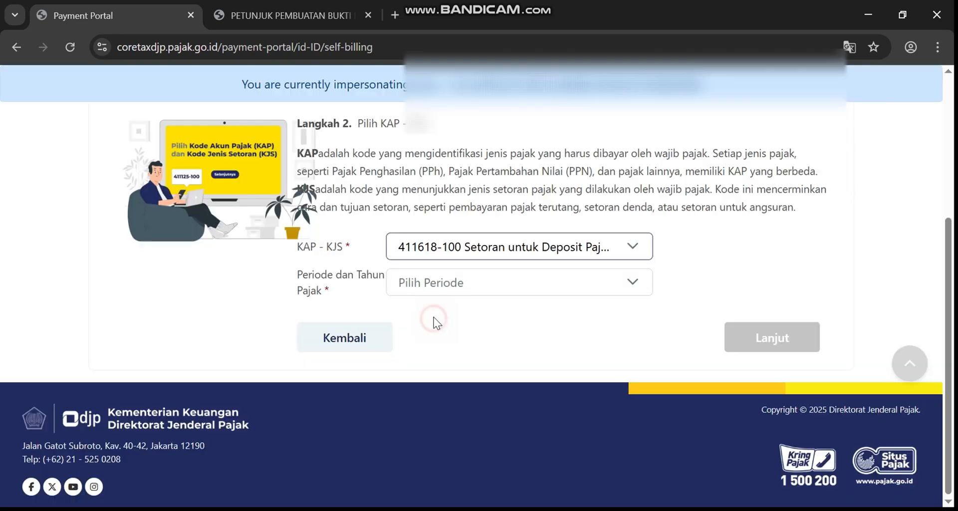
click(450, 287)
click(451, 349)
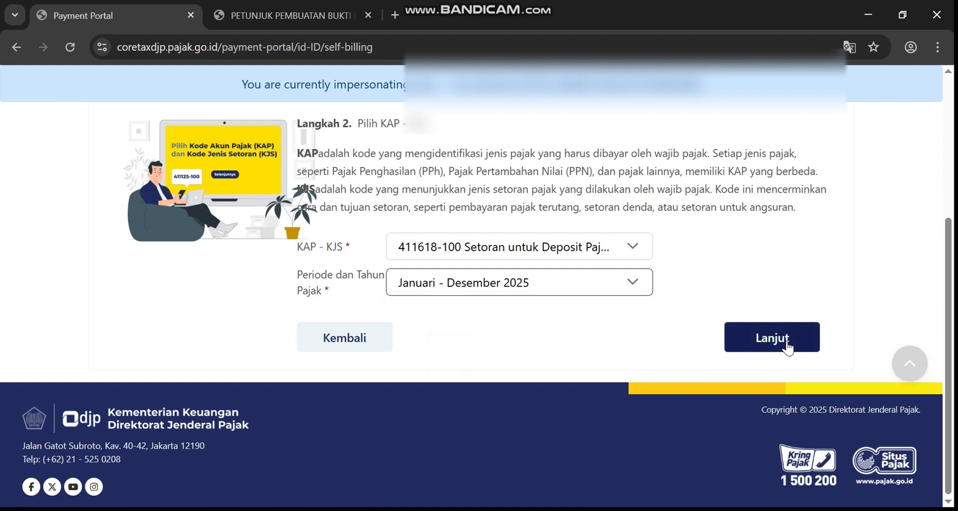
click(763, 342)
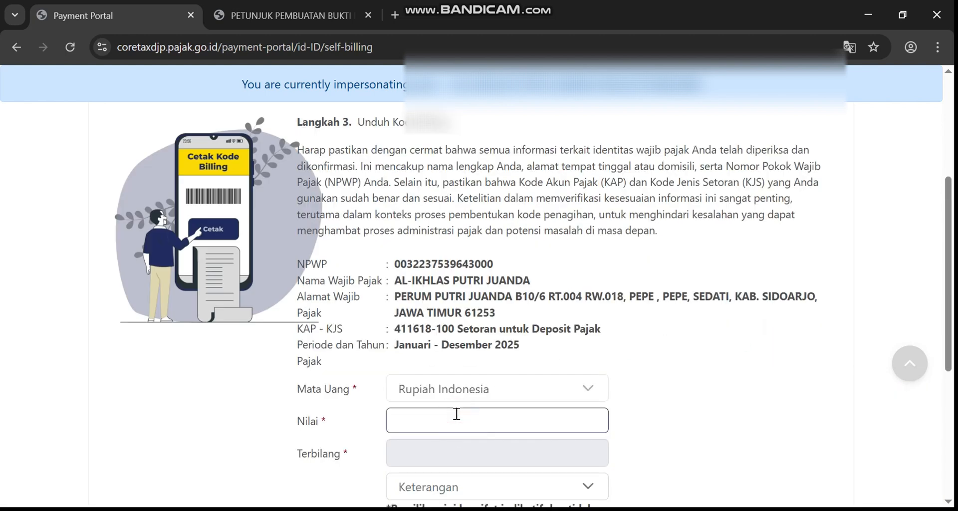
Set the deposit value to 2.000 with the description Pembayaran PPh Pasal 23 and generate the billing code.
text(2.000)
click(819, 294)
click(452, 487)
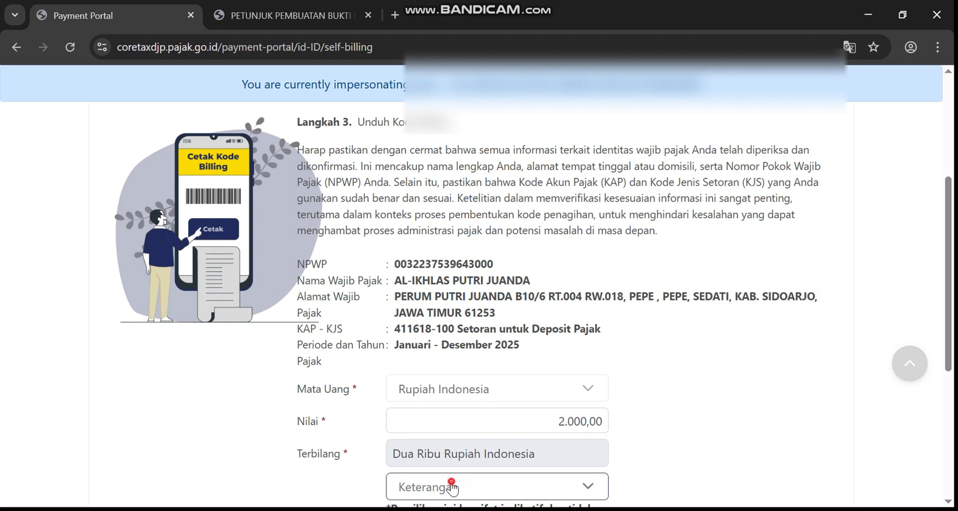
click(427, 414)
click(744, 419)
scroll(744, 419, down, 1)
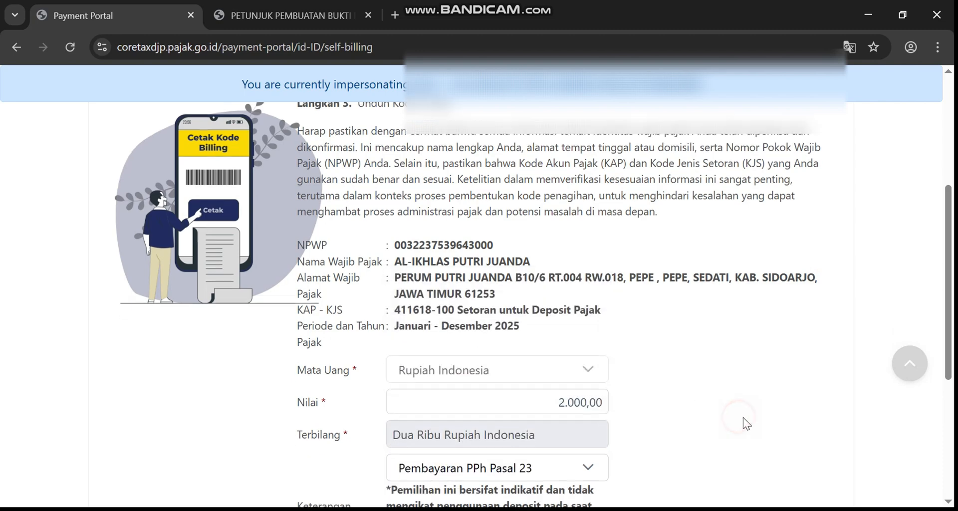
scroll(743, 418, down, 3)
click(757, 478)
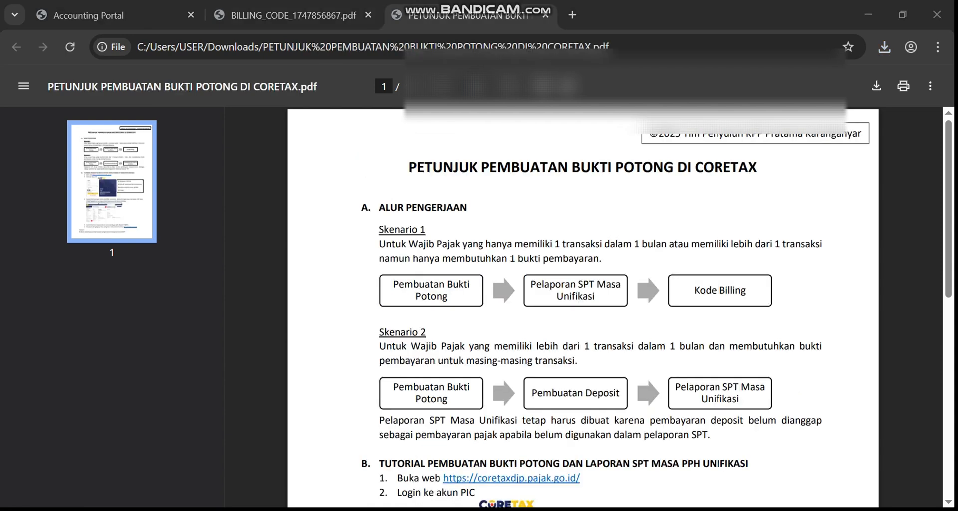
Review the Skenario 2 flow in the PETUNJUK PEMBUATAN BUKTI POTONG PDF, from deposit creation to SPT Masa Unifikasi reporting.
click(794, 200)
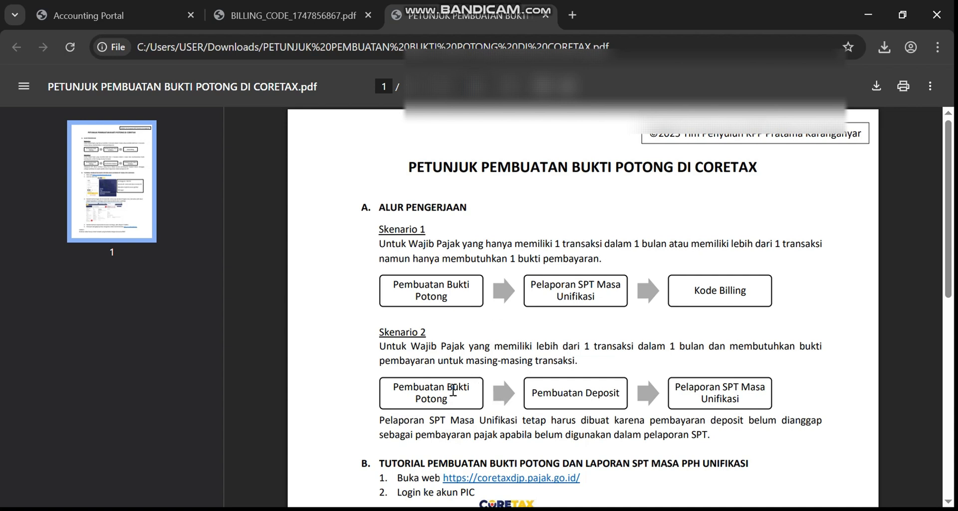
drag(531, 393, 626, 391)
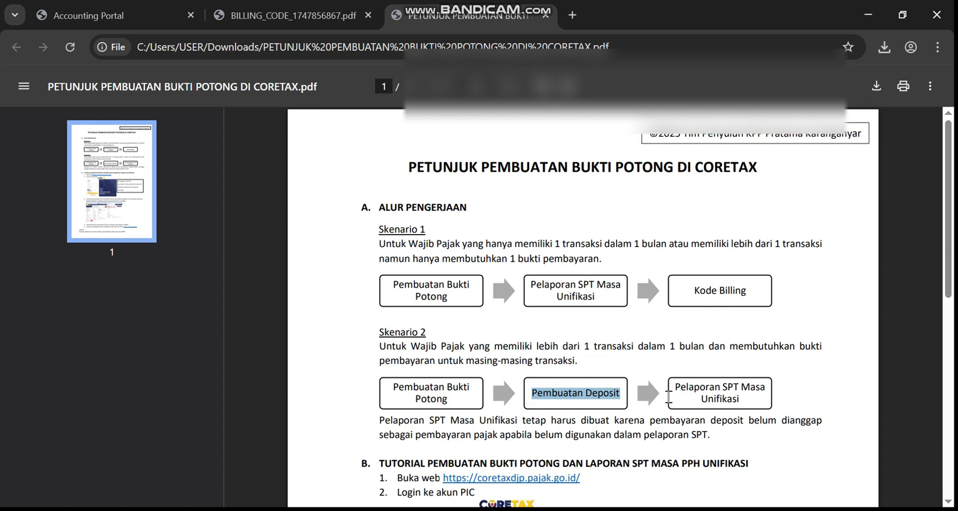
drag(677, 394, 751, 406)
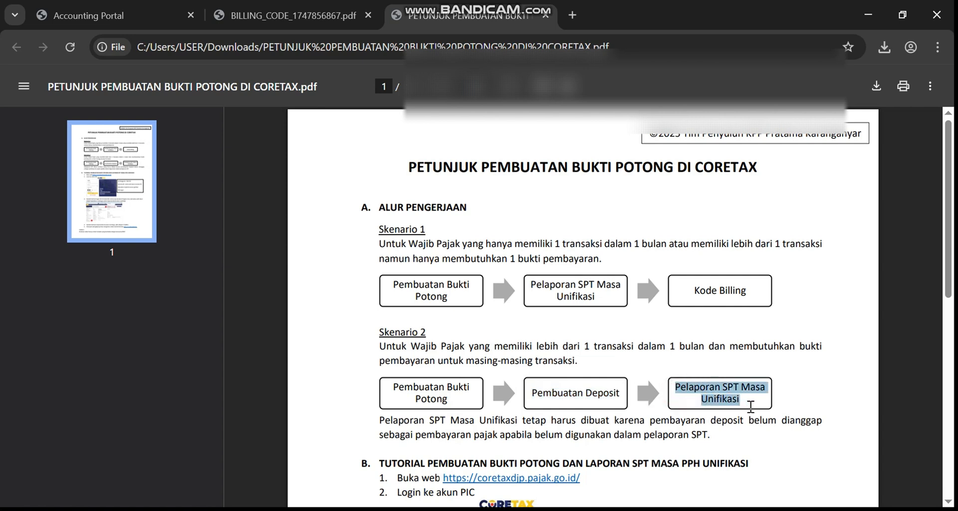
Return to the Accounting Portal and check the remaining credit (Kredit Tersisa) in the taxpayer's general ledger.
click(86, 19)
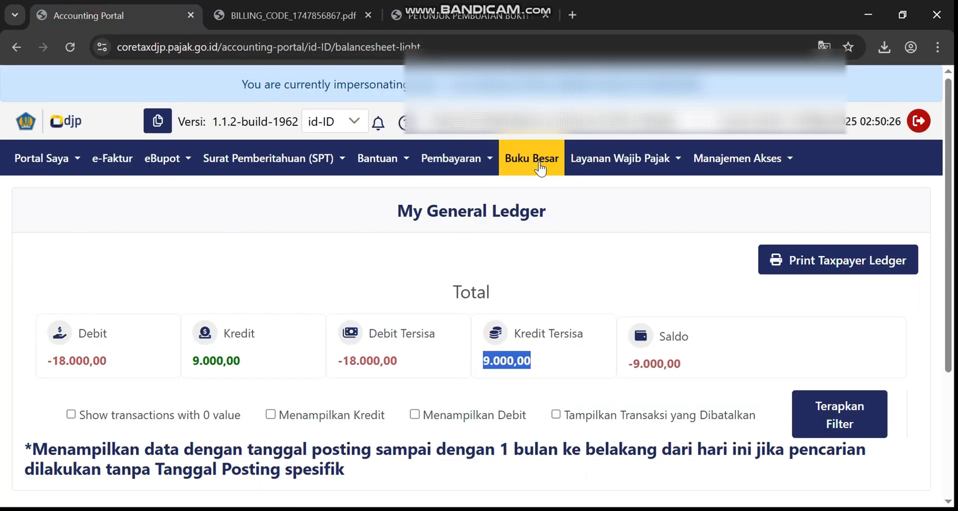
scroll(538, 169, down, 1)
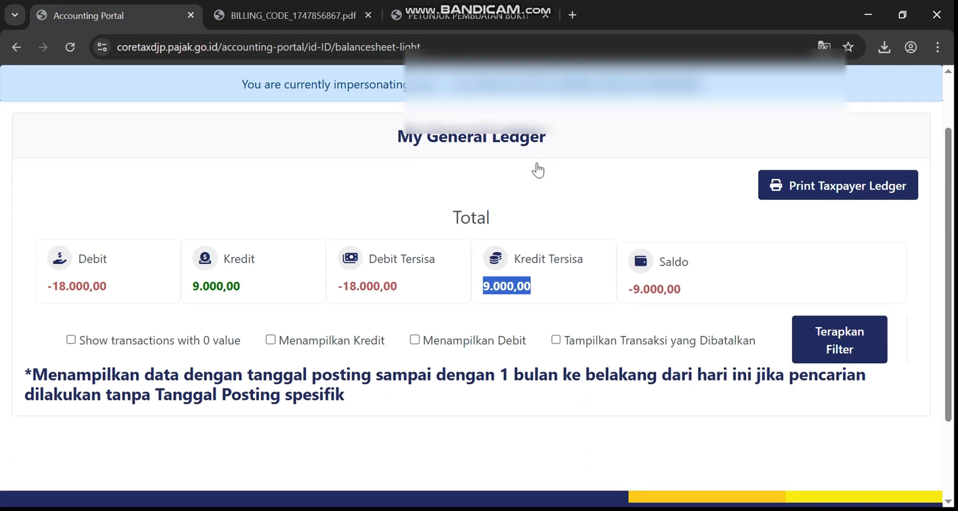
click(575, 300)
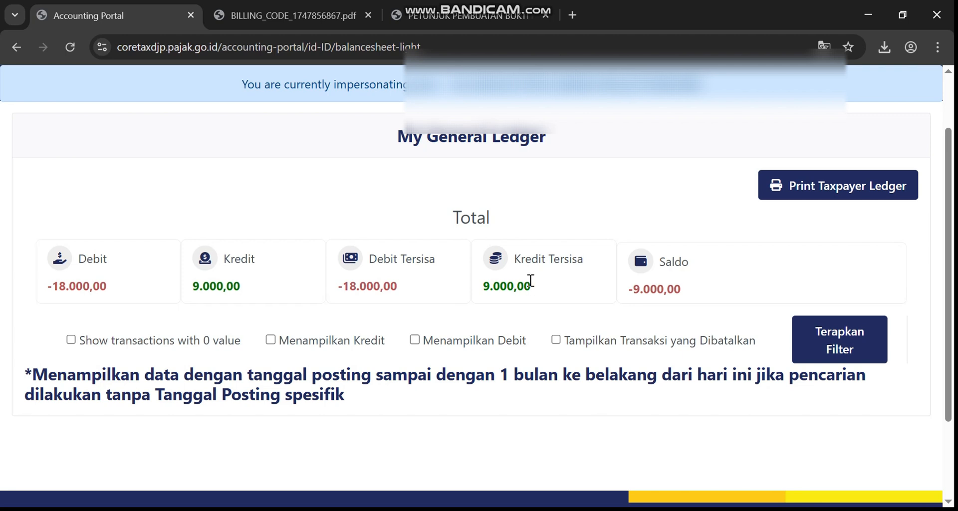
drag(548, 287, 483, 291)
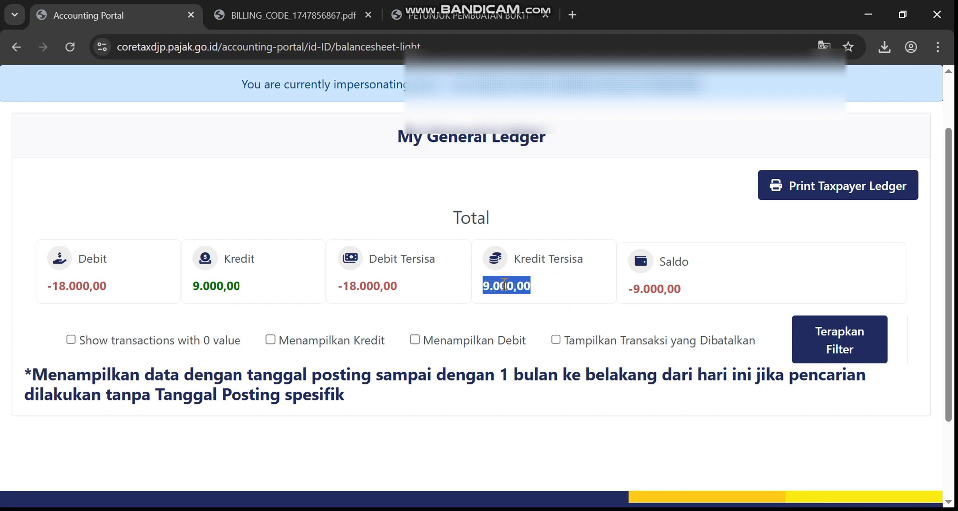
click(544, 280)
Start a new SPT draft in the Surat Pemberitahuan (SPT) section with PPh Unifikasi as the tax type, and continue.
scroll(481, 293, up, 2)
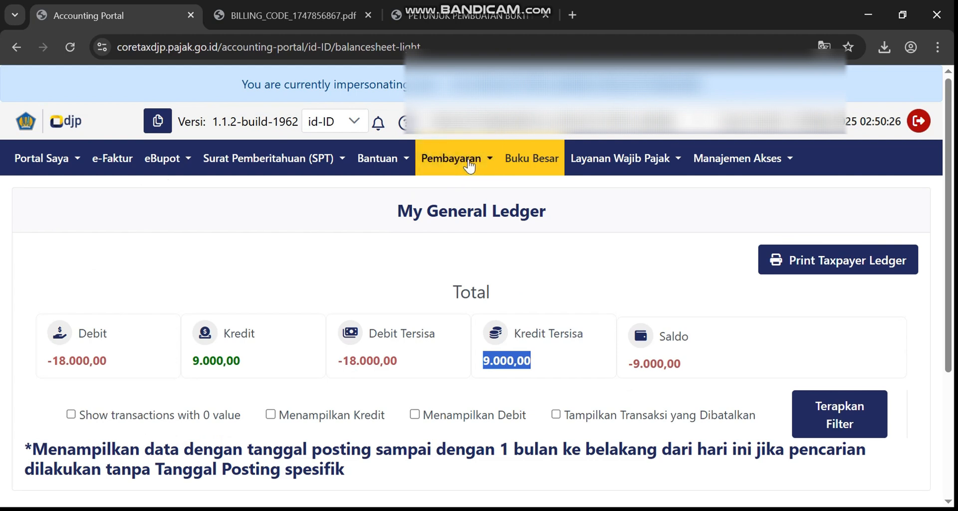
click(259, 166)
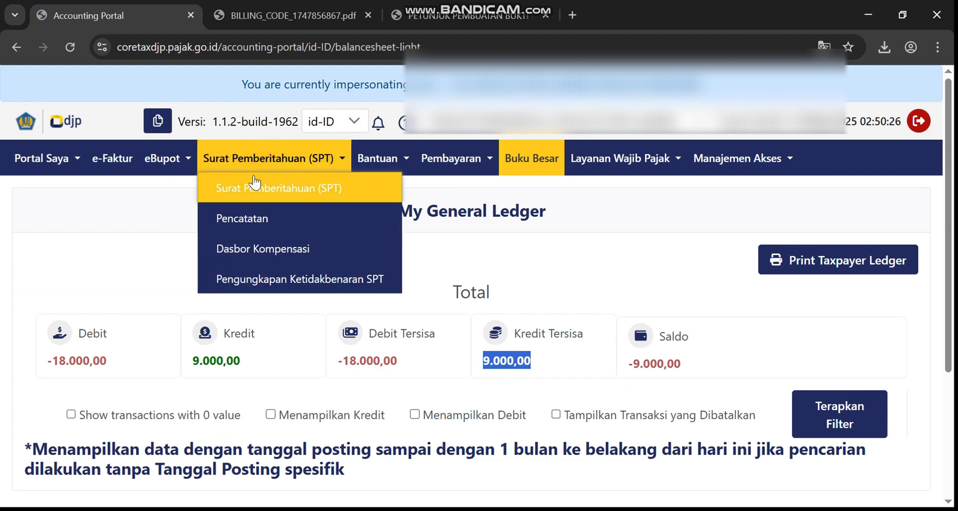
click(256, 182)
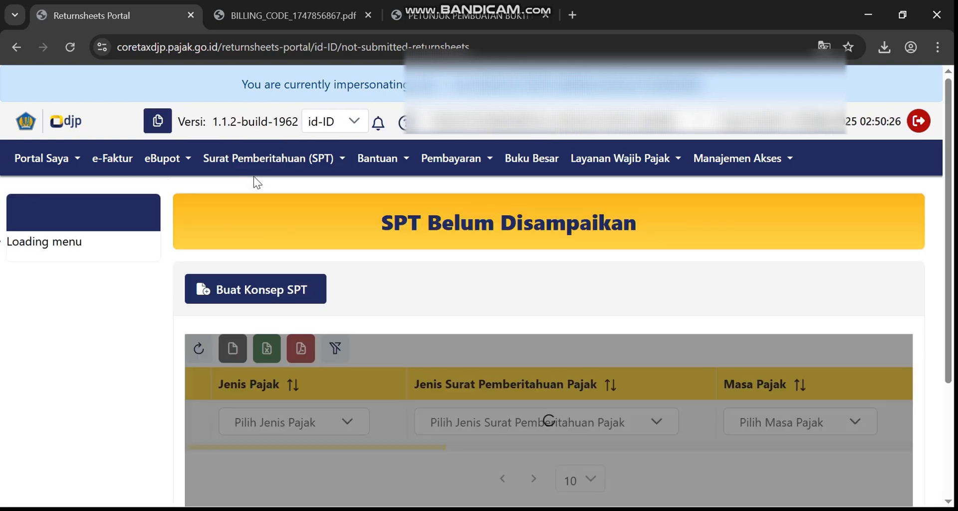
scroll(370, 265, down, 1)
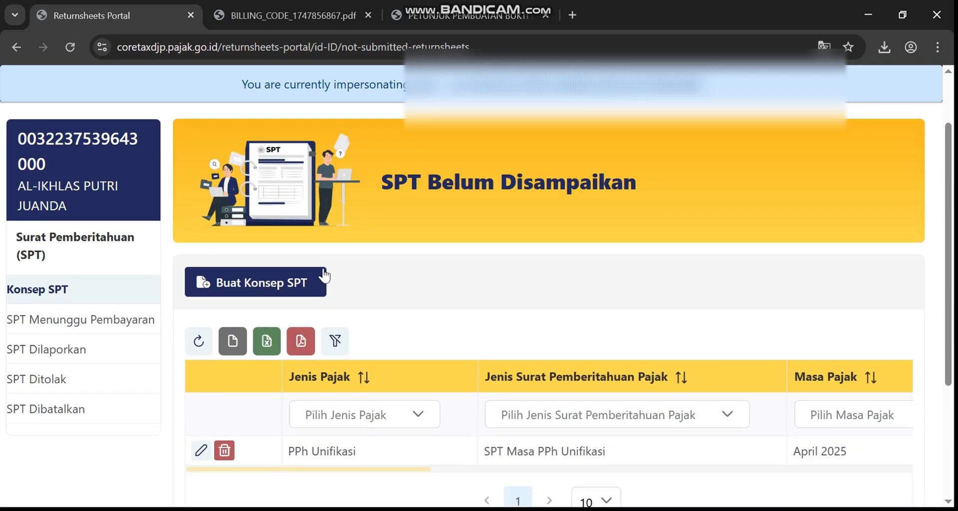
click(289, 291)
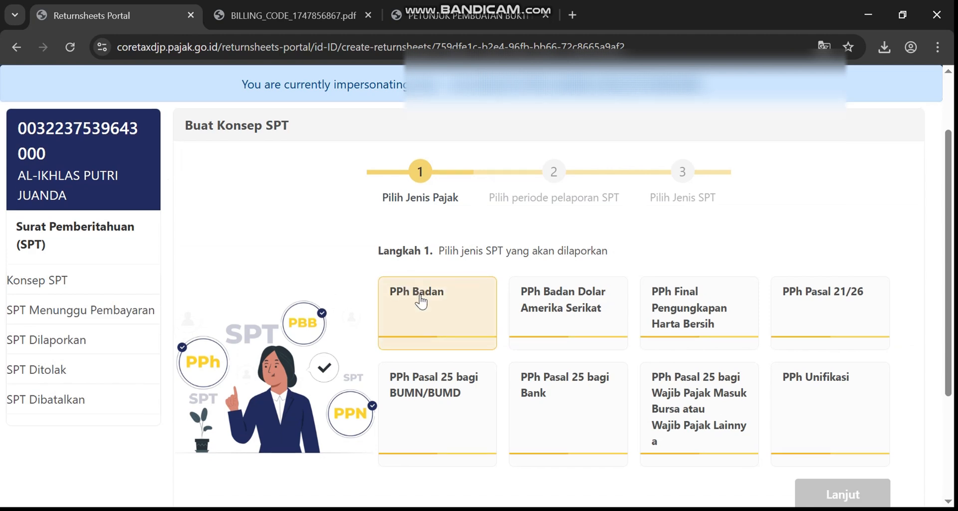
scroll(531, 306, down, 1)
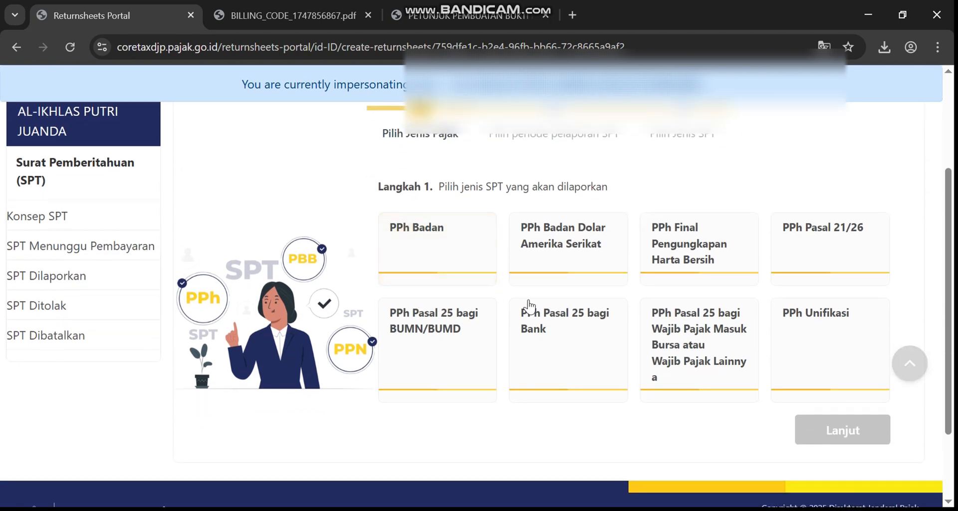
click(831, 325)
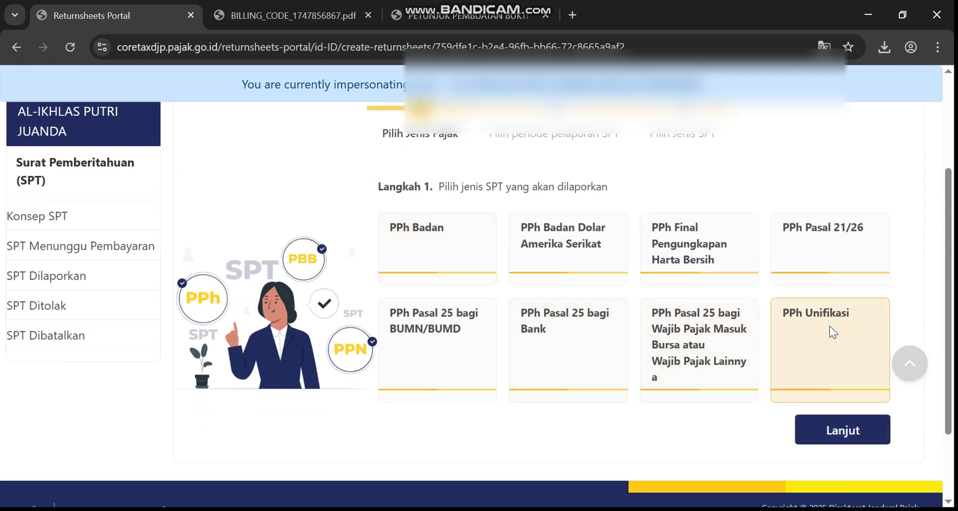
click(820, 434)
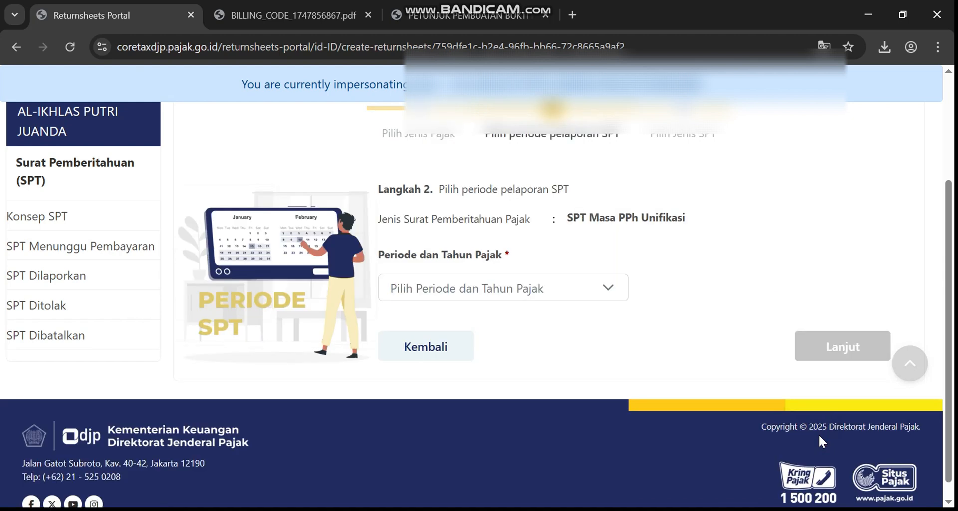
Set the SPT period to Maret 2025 and the SPT model to Normal, and create the draft.
click(421, 288)
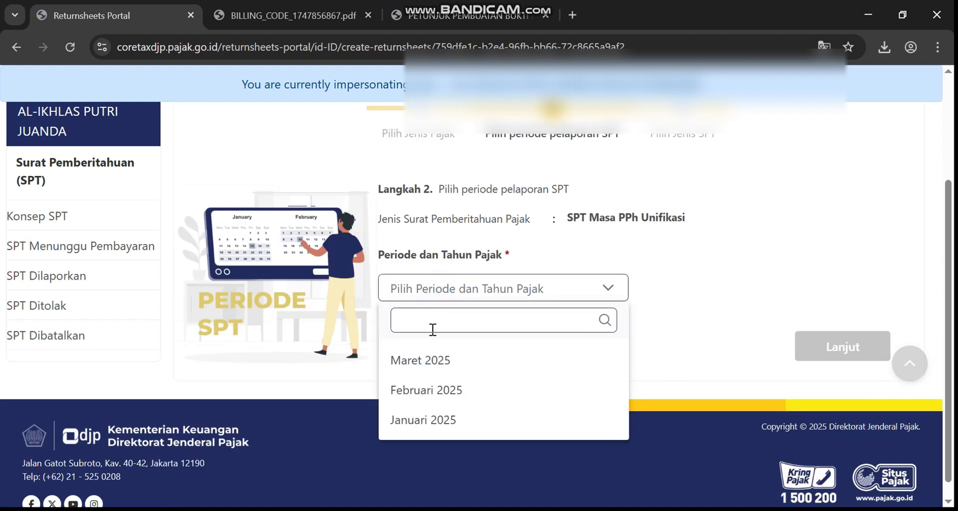
click(428, 367)
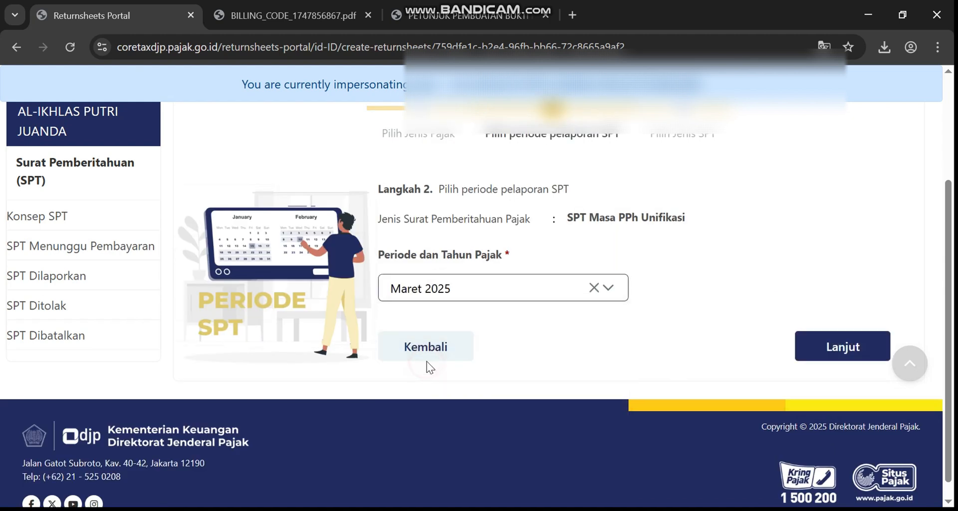
click(819, 358)
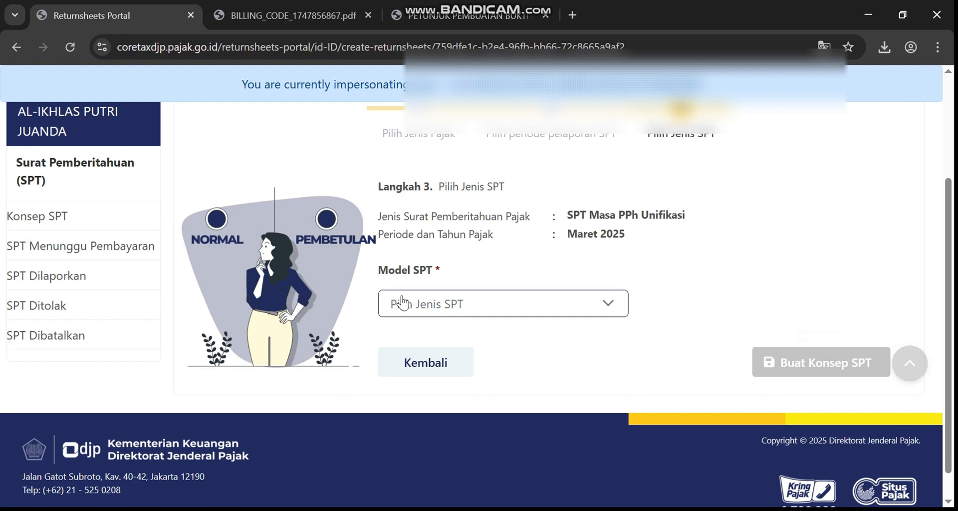
click(422, 315)
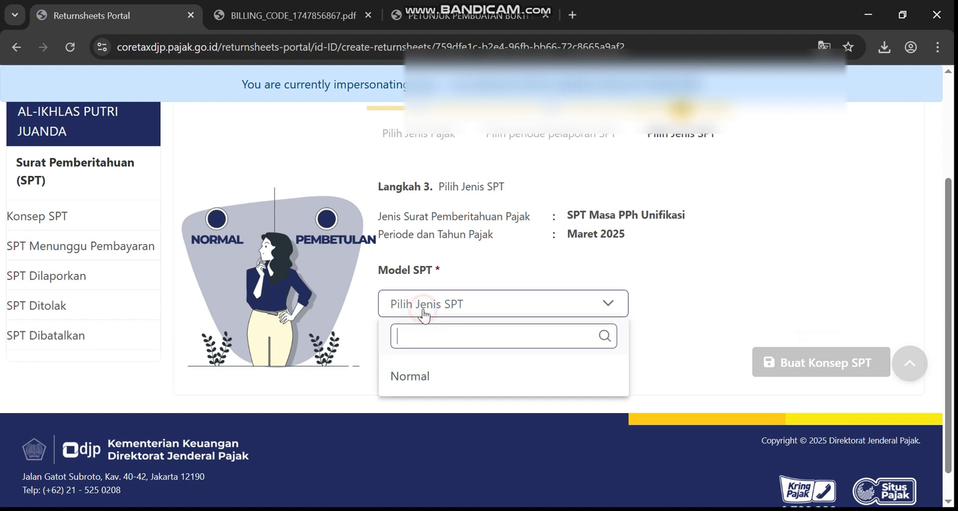
click(422, 384)
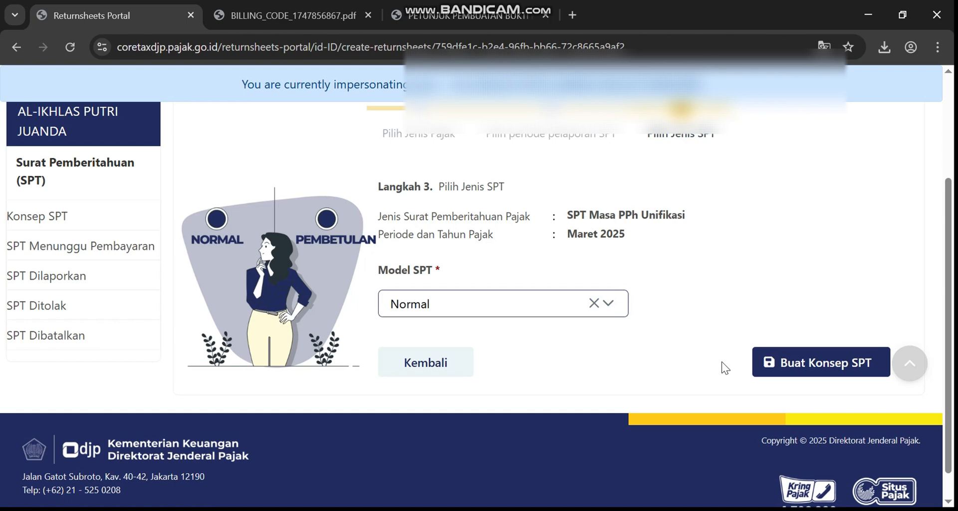
click(798, 363)
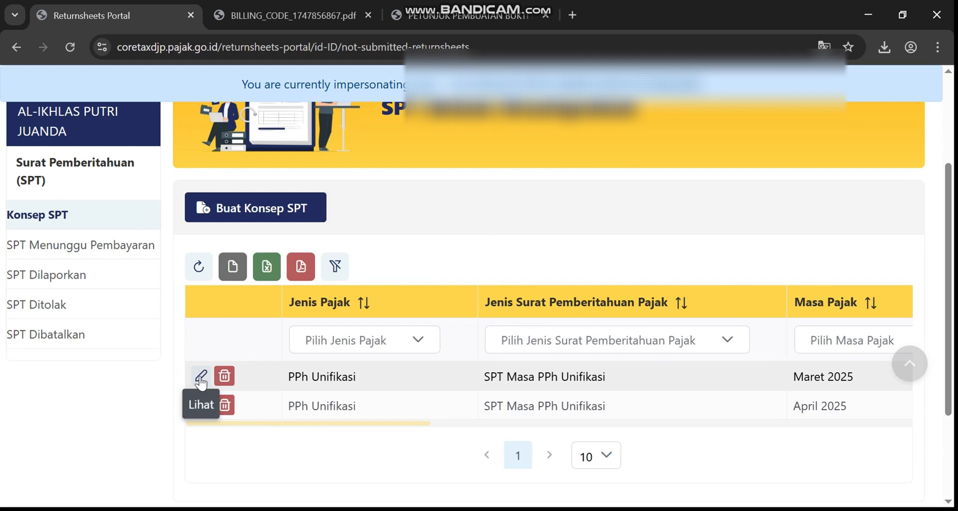
Open the Maret 2025 SPT Masa PPh Unifikasi draft, accept the declaration in section C, and start Bayar dan Lapor.
click(201, 378)
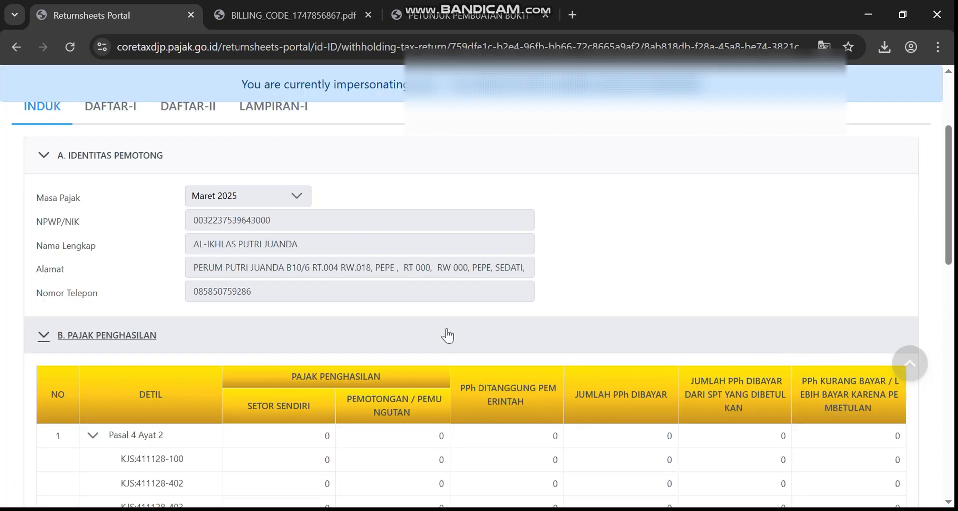
scroll(443, 328, down, 10)
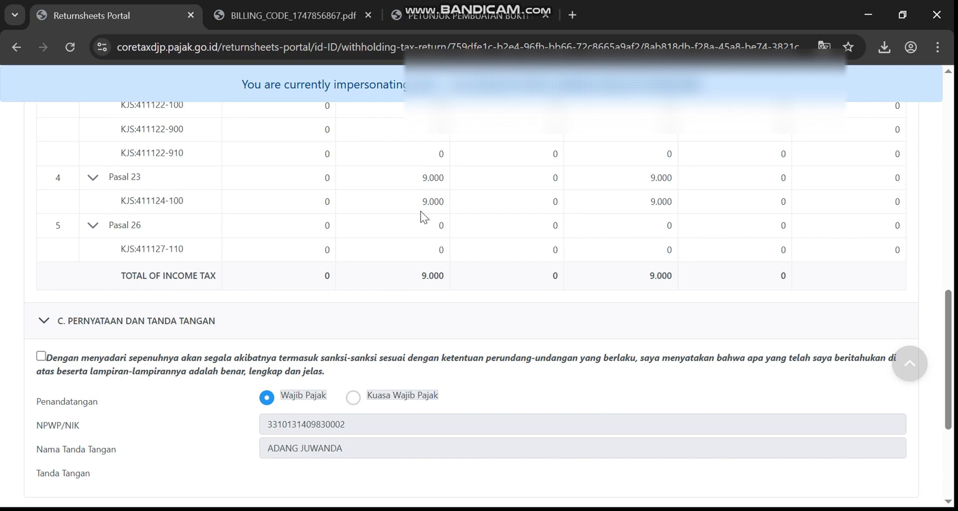
scroll(422, 213, down, 2)
click(41, 282)
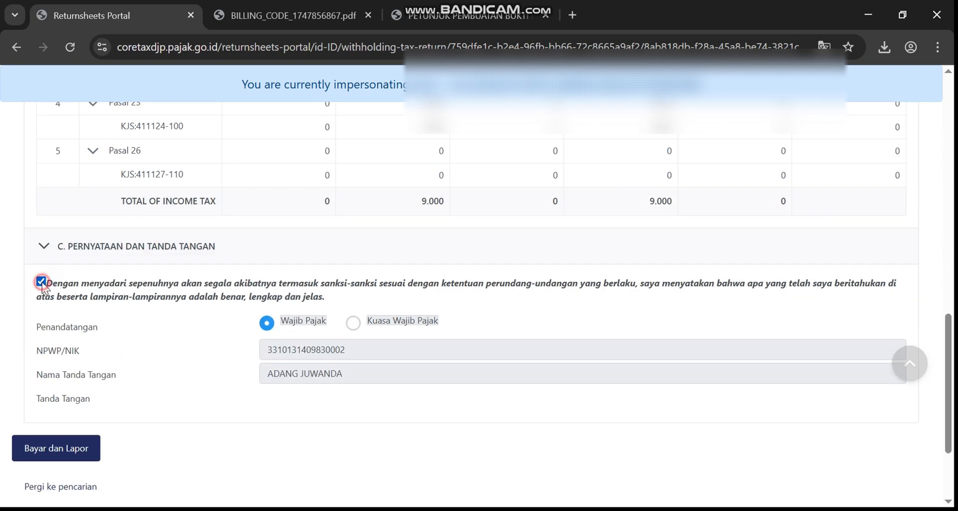
click(58, 452)
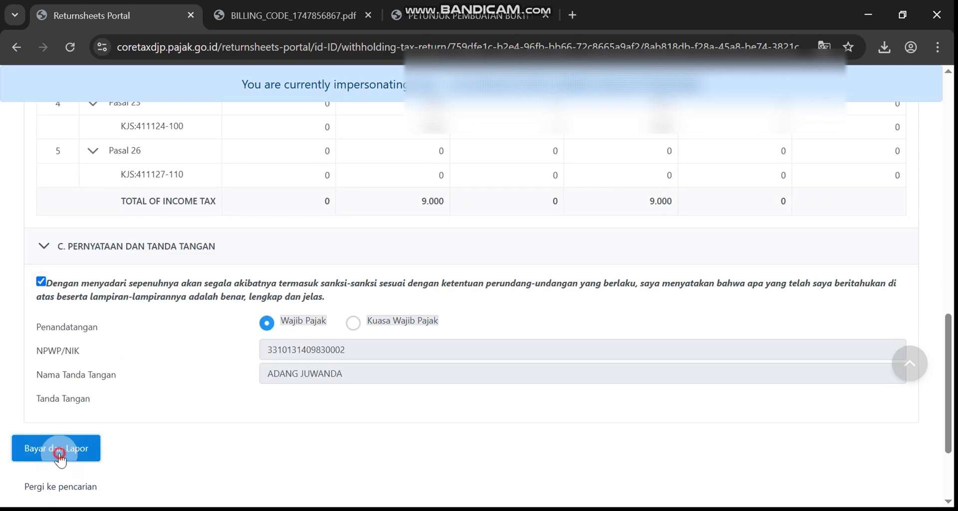